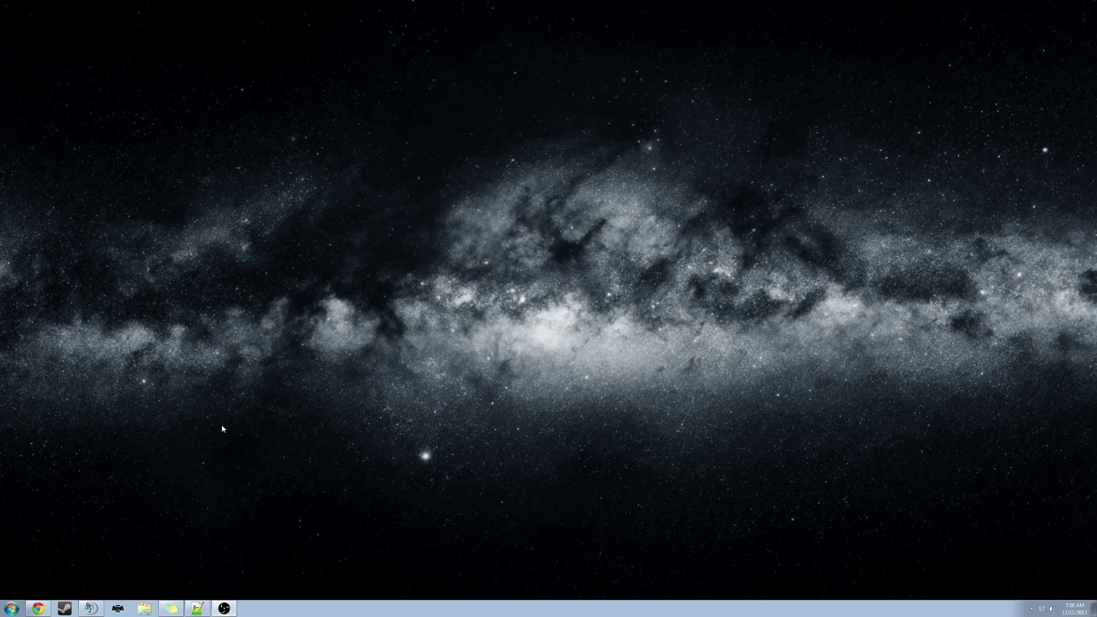
Step: Open a Windows Explorer window on Libraries from the taskbar
left_click(147, 609)
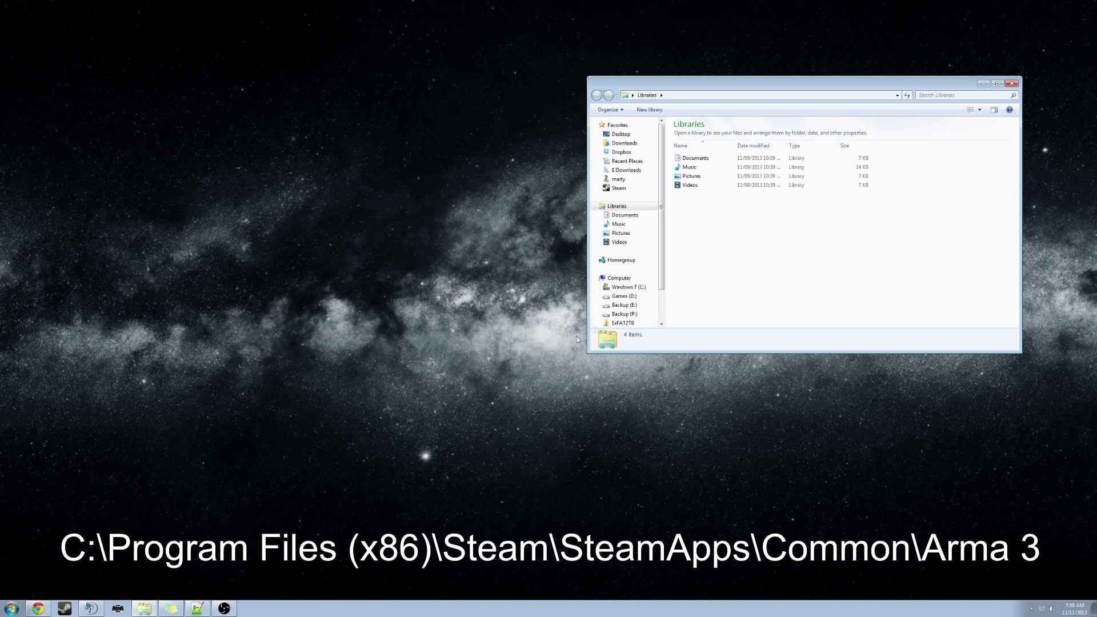
Step: Go to the Arma 3 game folder on Games (D:) and open a second window of it
left_click(641, 189)
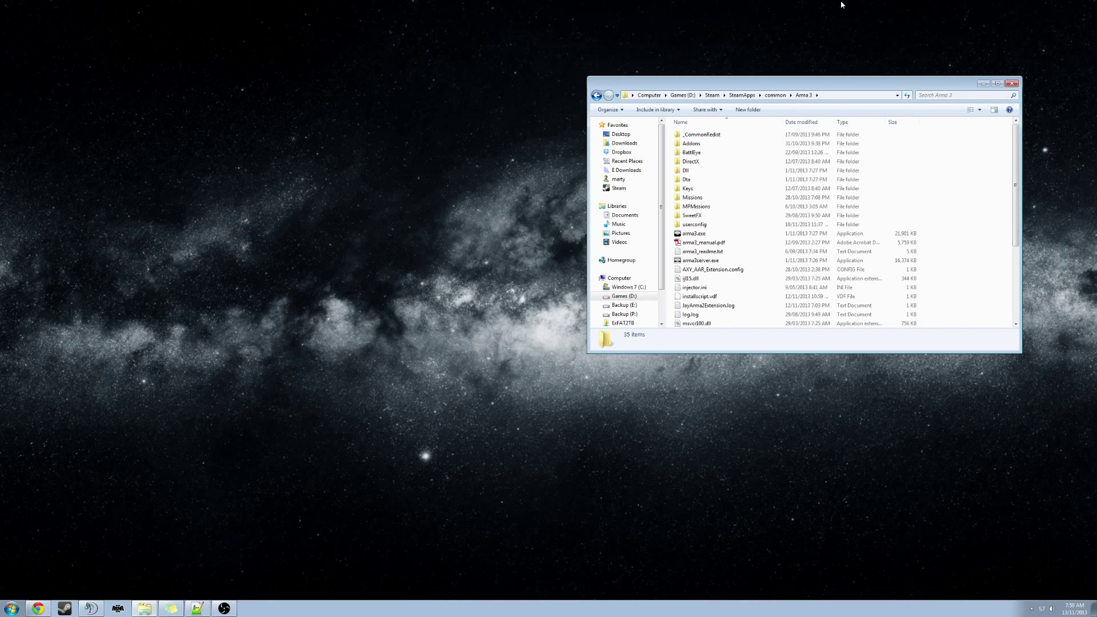
key("ctrl+n")
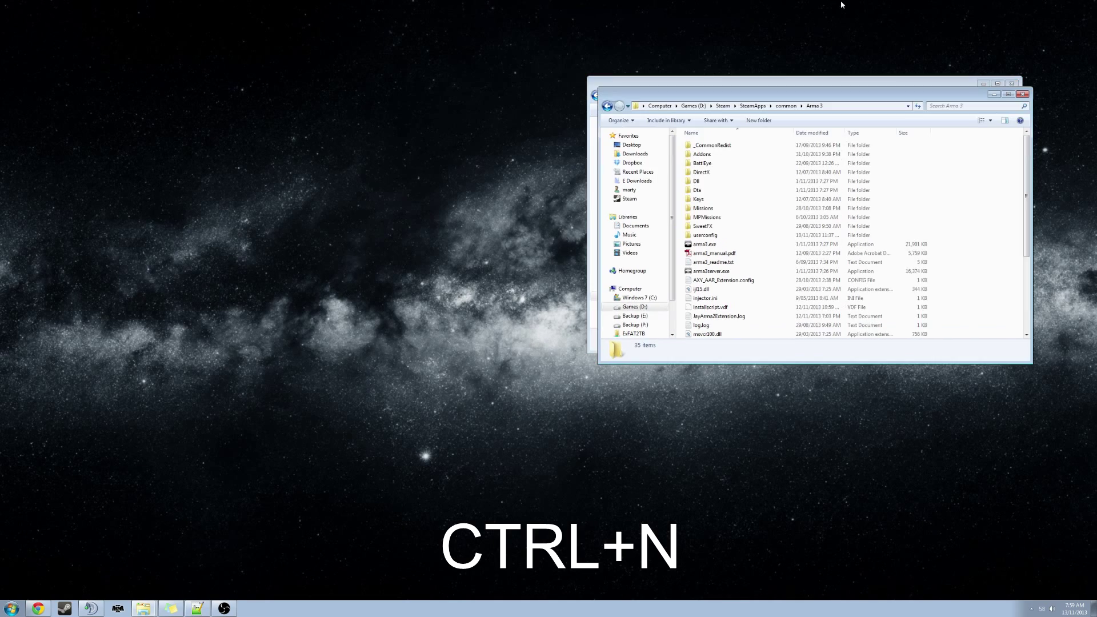
Step: Move the new window left and browse to E Downloads\Arma 3\Mods\Demo, selecting CBA_A3_beta4.7z
left_click_drag(754, 96, 297, 123)
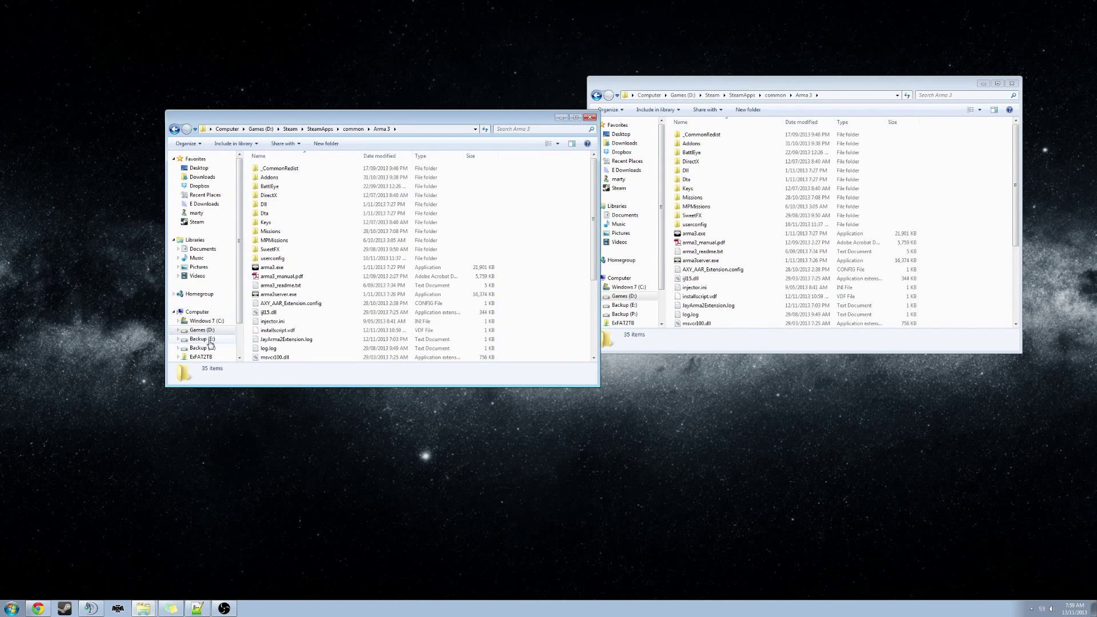
left_click(213, 206)
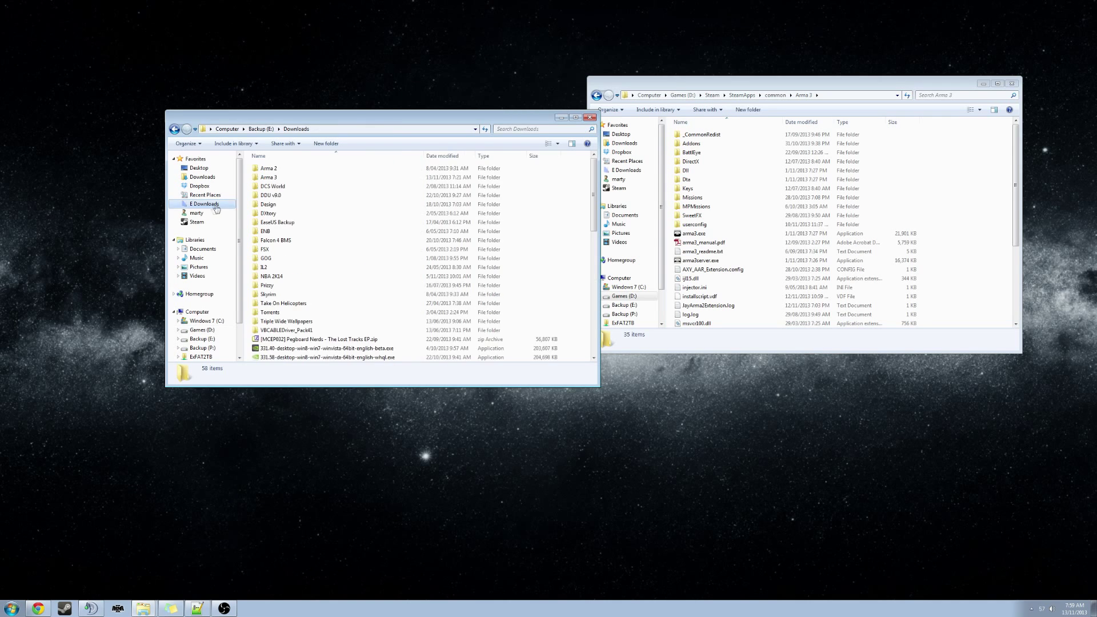
double_click(280, 182)
double_click(269, 196)
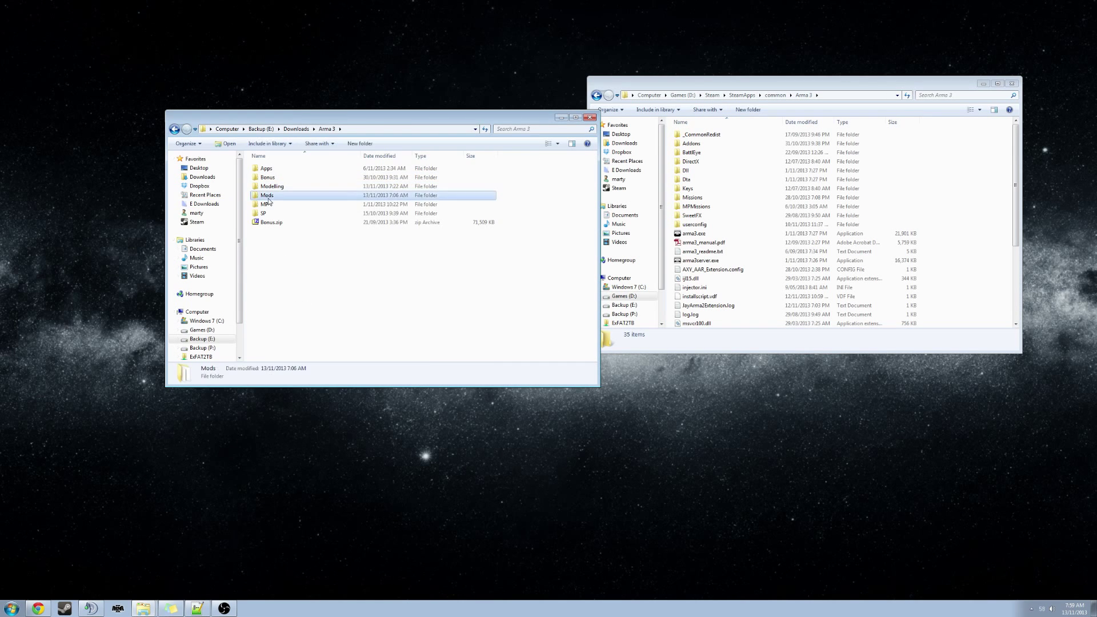
double_click(268, 186)
left_click_drag(304, 119, 261, 128)
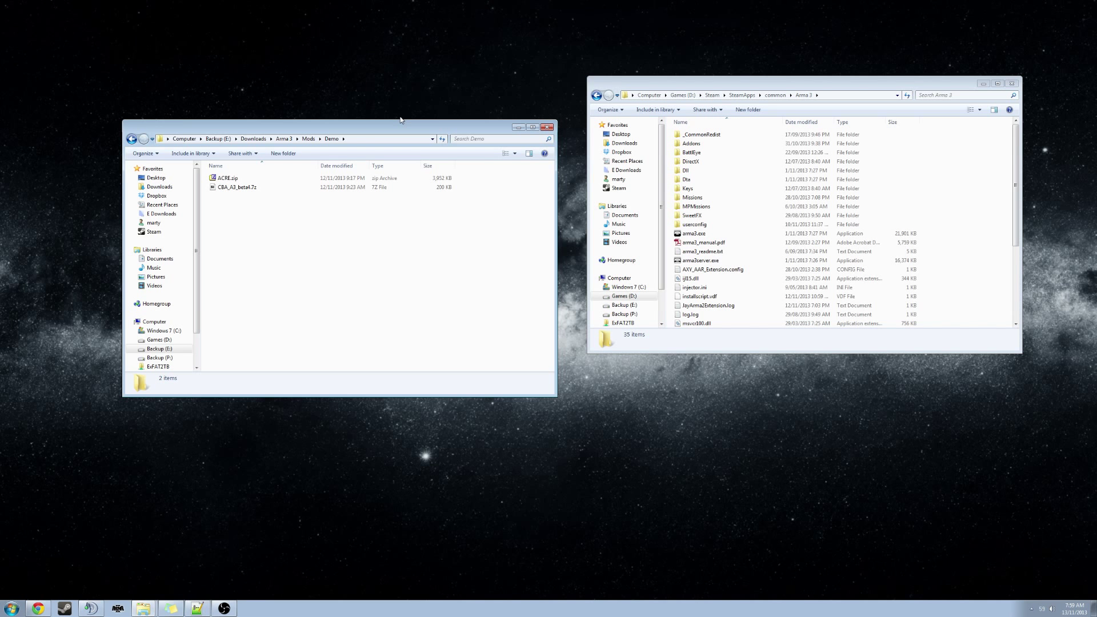
left_click(231, 187)
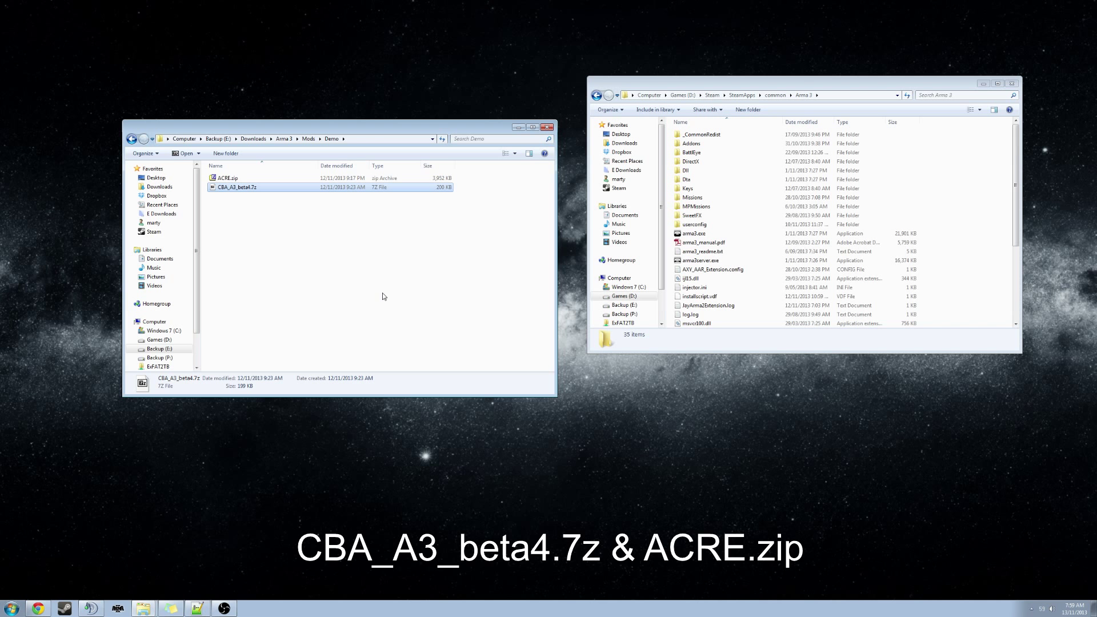
Step: Extract CBA_A3_beta4.7z into its own CBA_A3_beta4 folder with 7-Zip
left_click(231, 178)
left_click(233, 187)
right_click(233, 188)
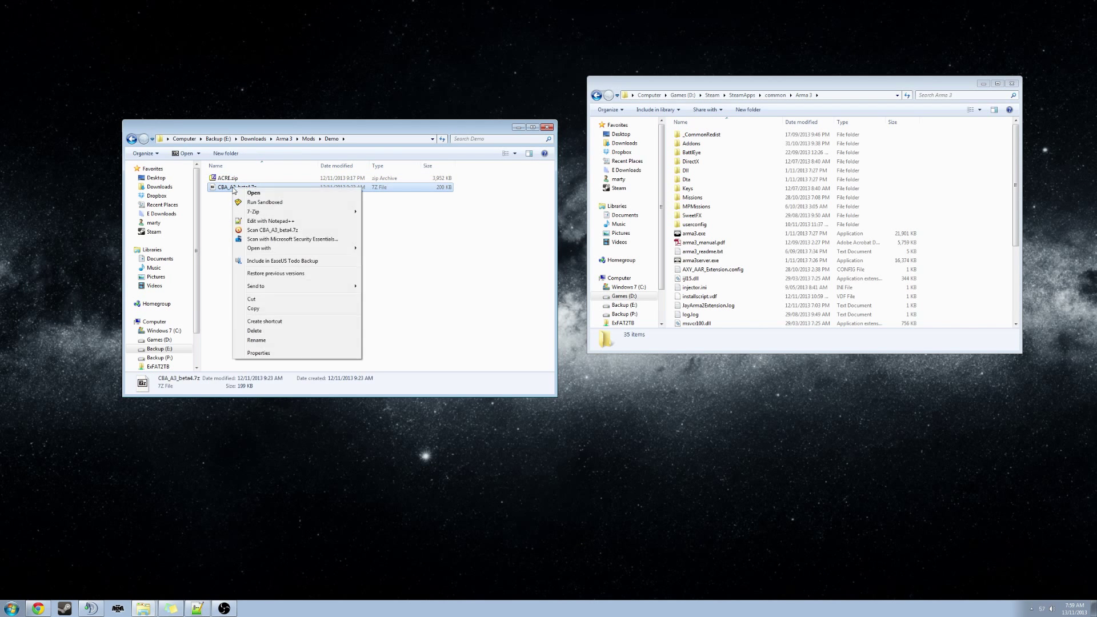
mouse_move(320, 212)
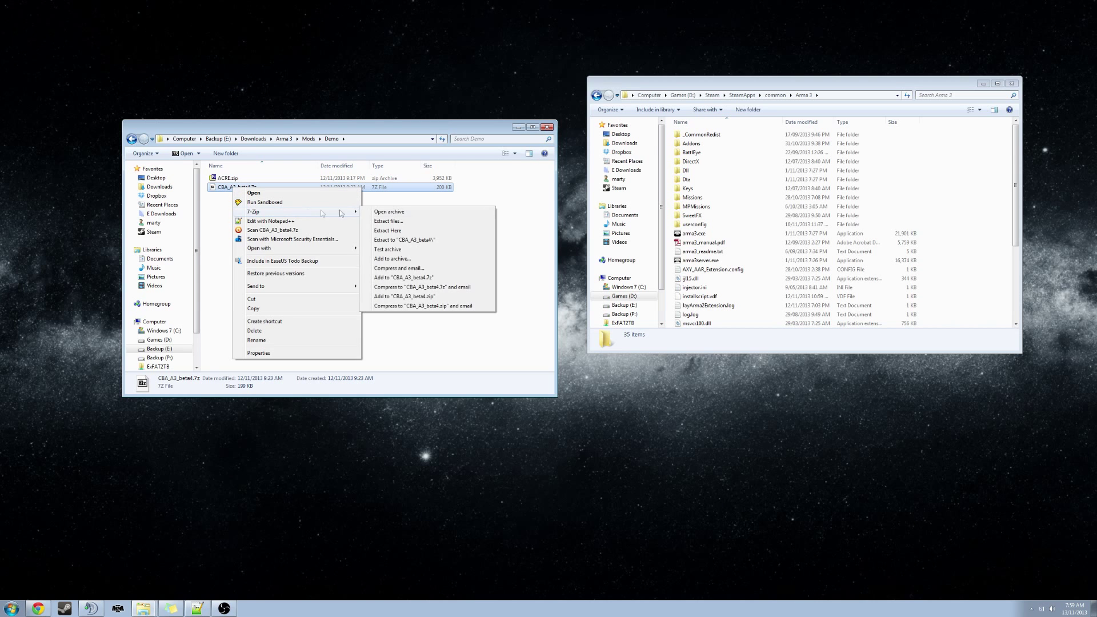
left_click(402, 240)
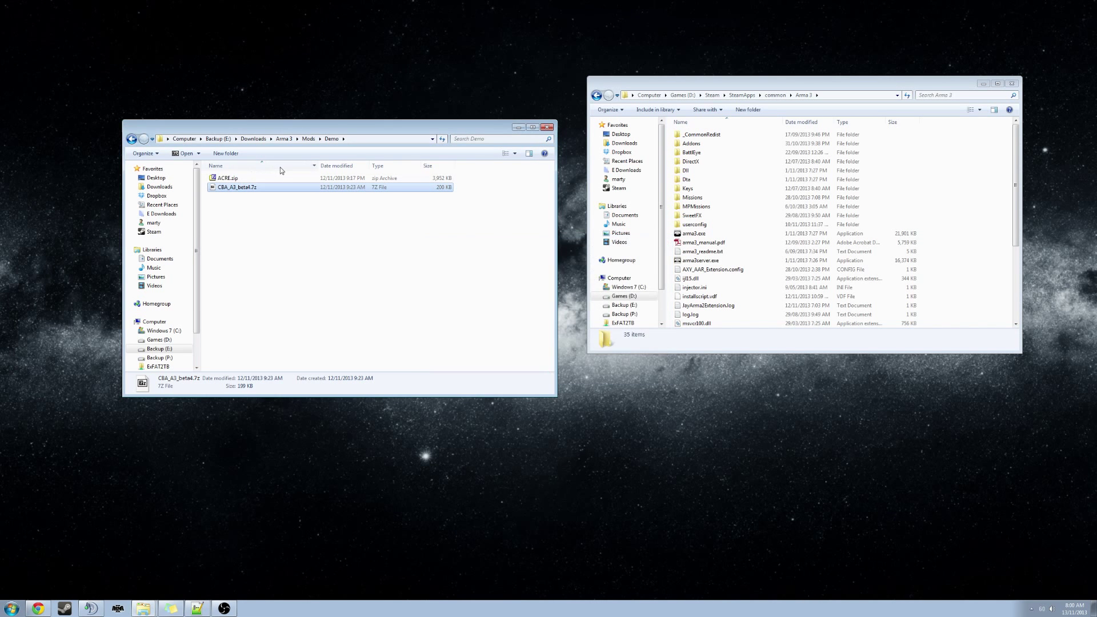
Step: Extract ACRE.zip into an ACRE folder with 7-Zip
left_click(226, 187)
right_click(227, 187)
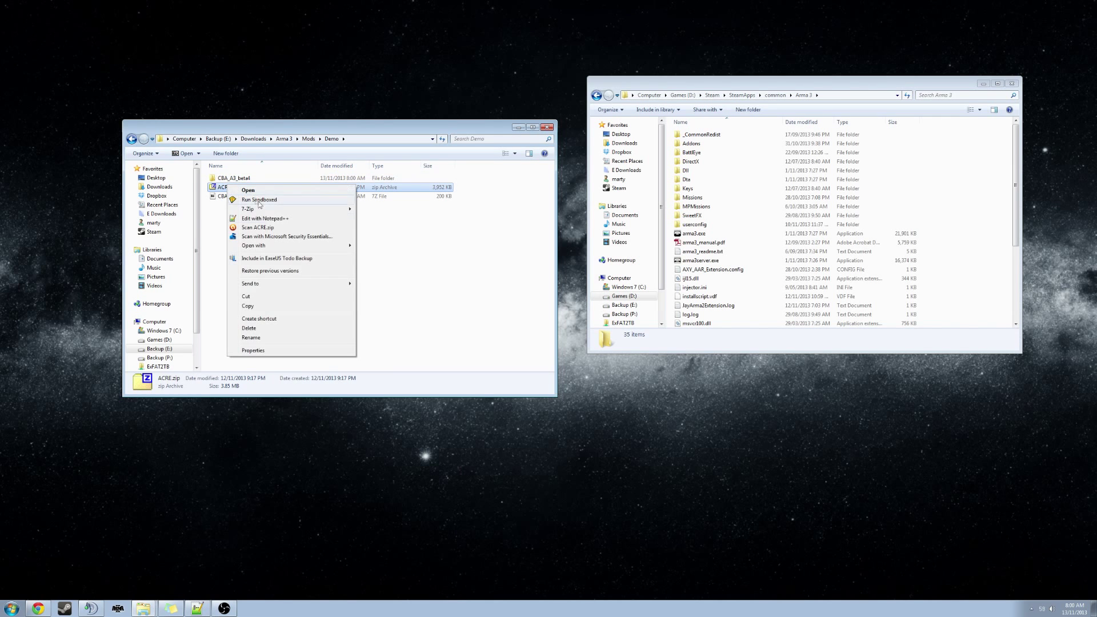
mouse_move(278, 210)
left_click(394, 238)
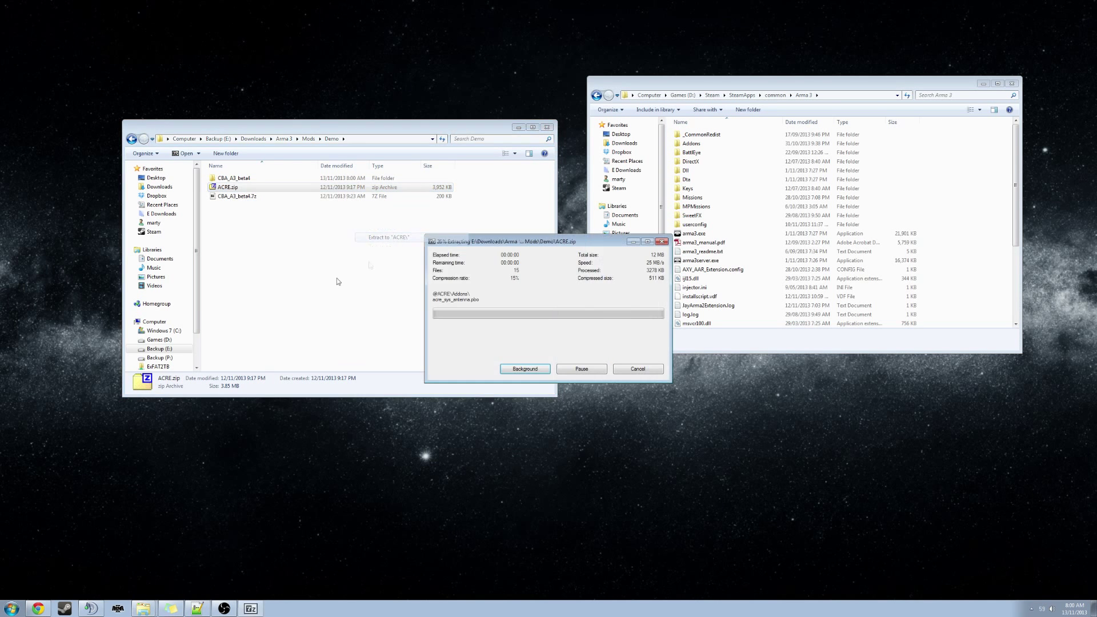
Step: Check the new ACRE and CBA_A3_beta4 folders beside their archives in Demo
left_click(224, 180)
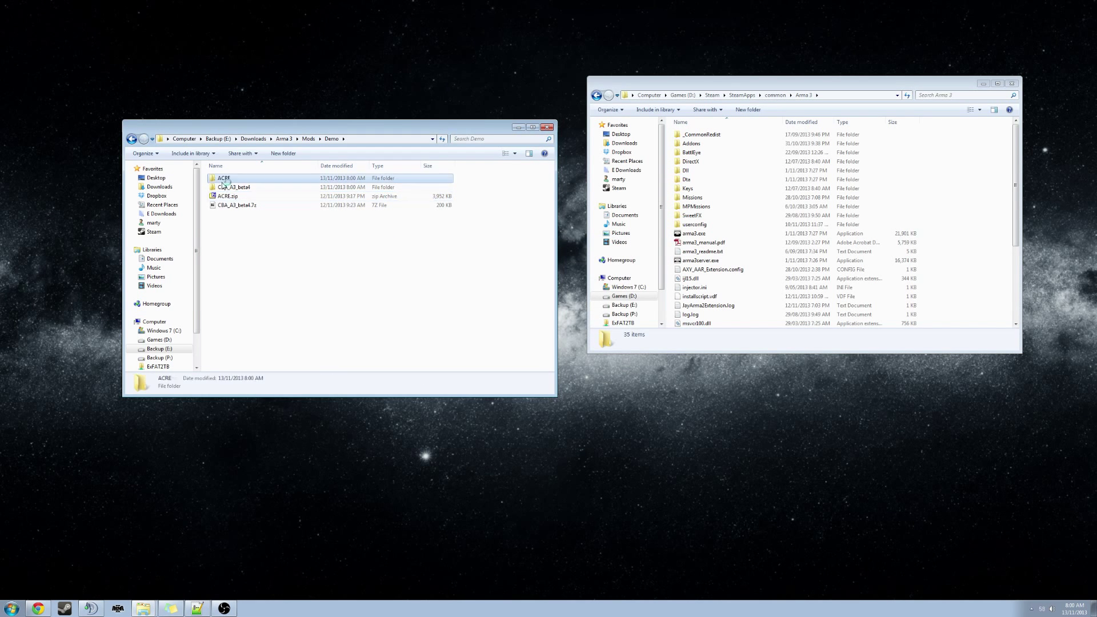
left_click(235, 197)
left_click(234, 188)
left_click(227, 180)
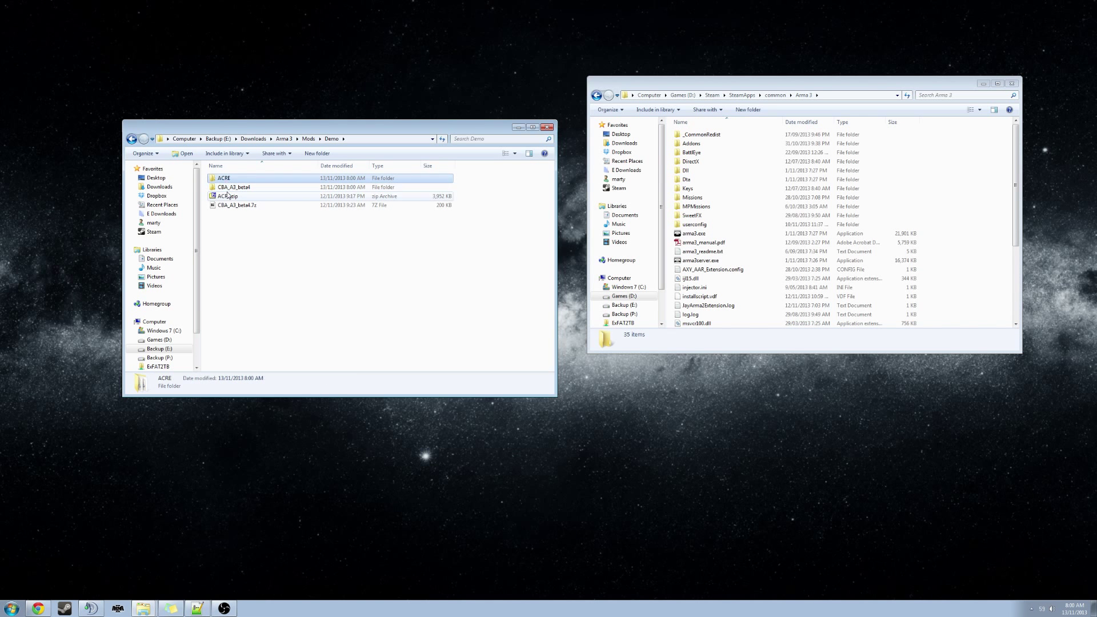
left_click(226, 188)
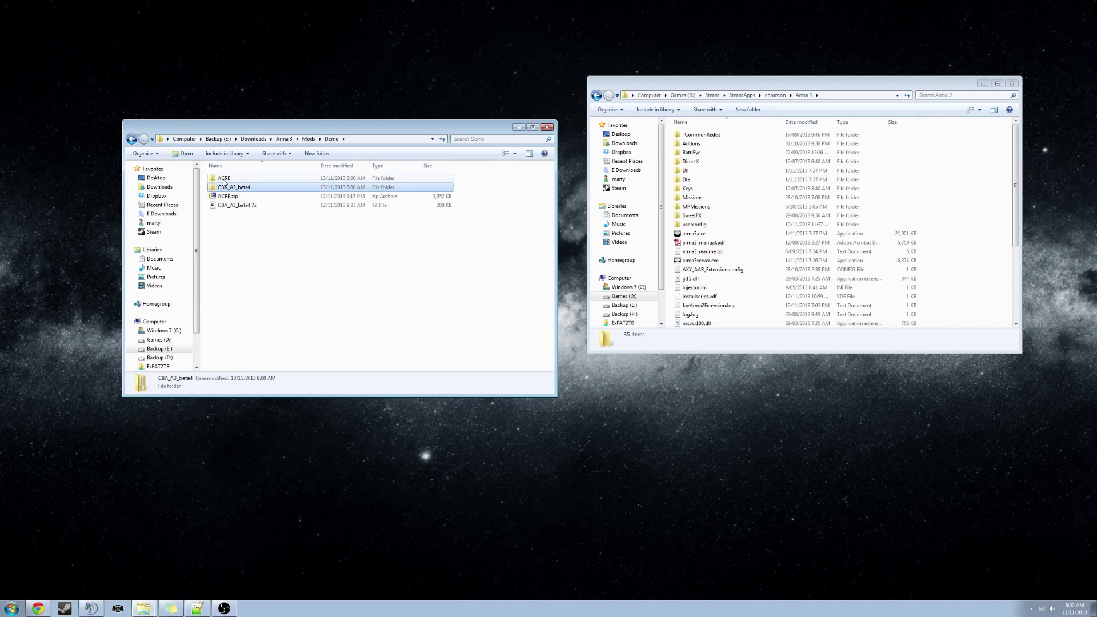
left_click(223, 180)
left_click(227, 188)
left_click(228, 180)
left_click(234, 188)
left_click(230, 179)
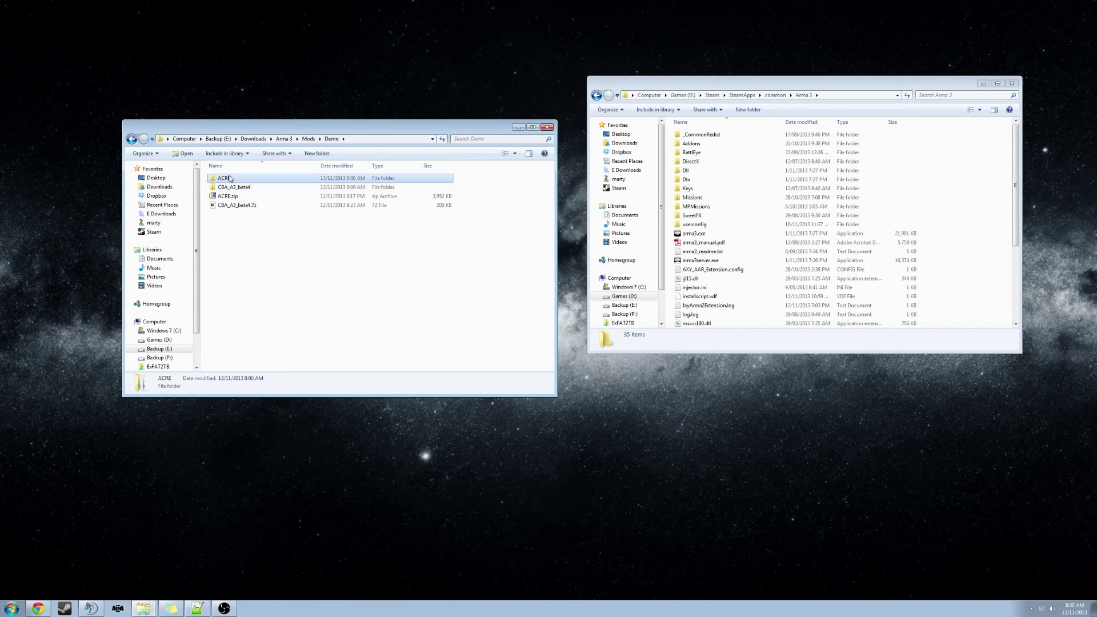
left_click(232, 189)
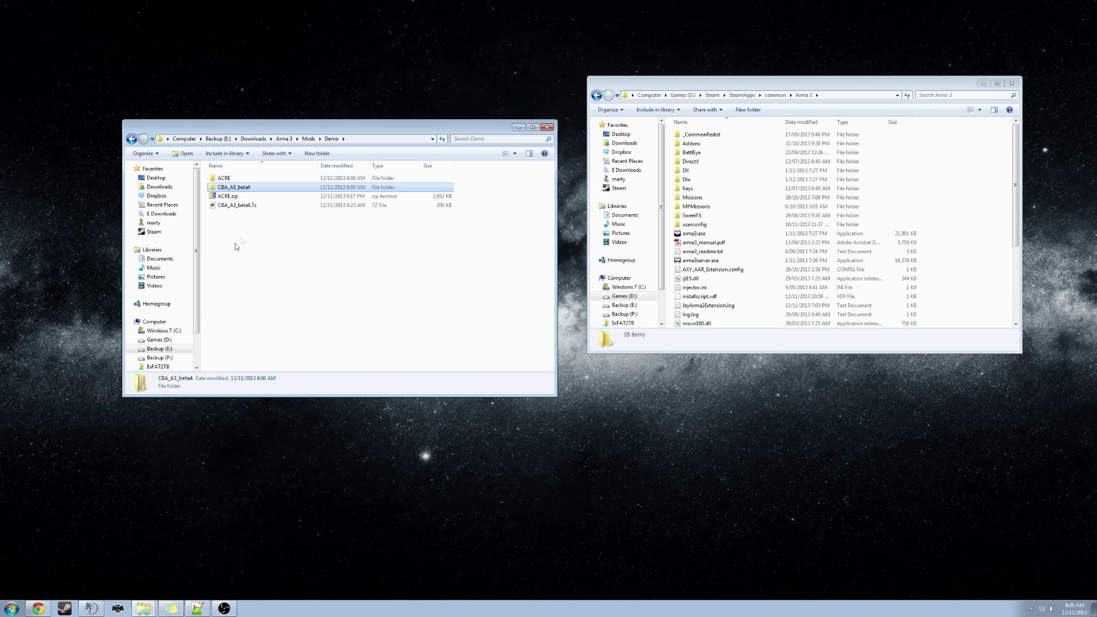
double_click(235, 189)
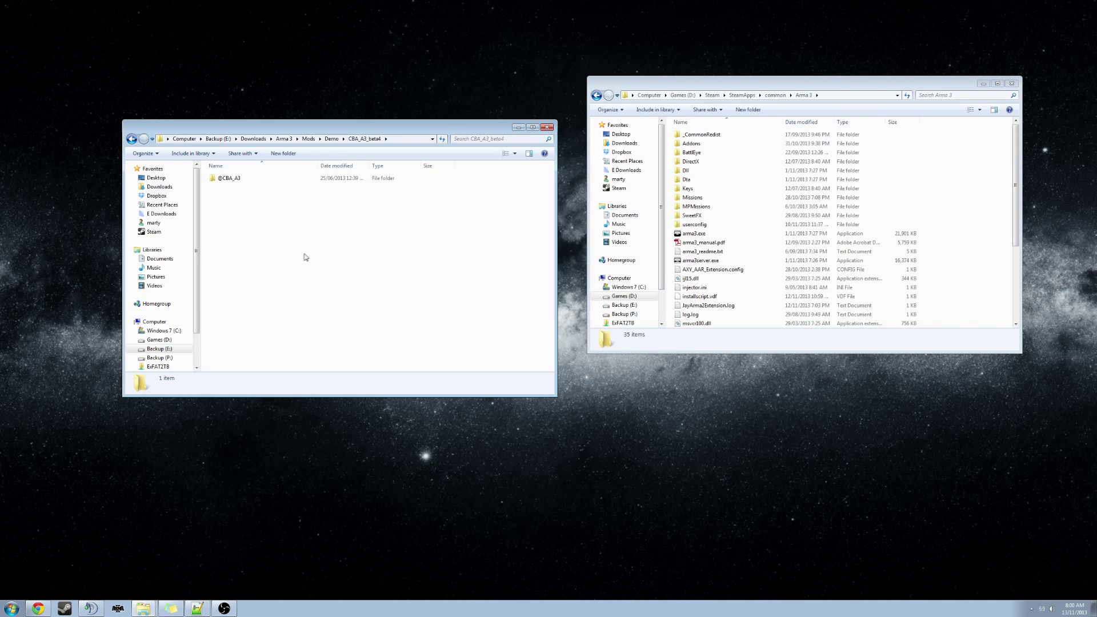
left_click(228, 178)
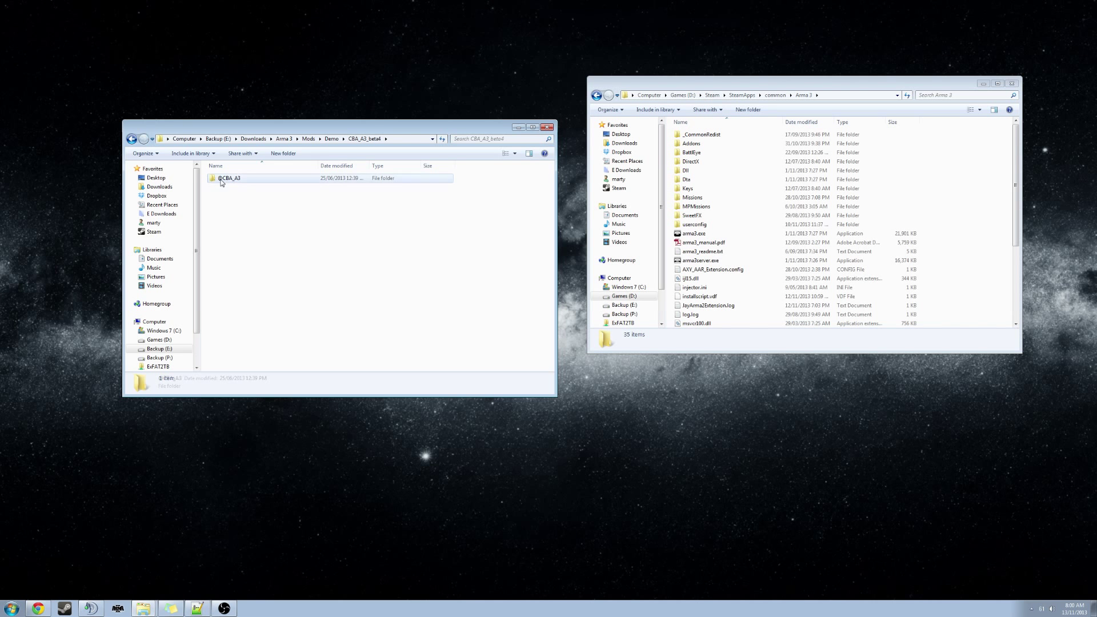
left_click(259, 241)
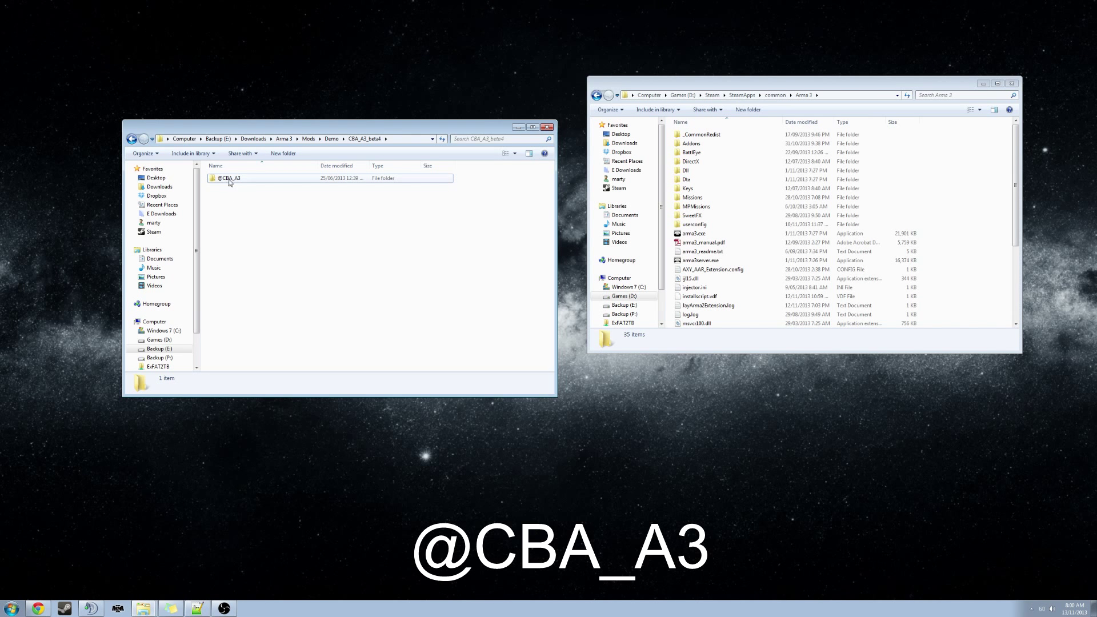
left_click_drag(226, 182, 979, 243)
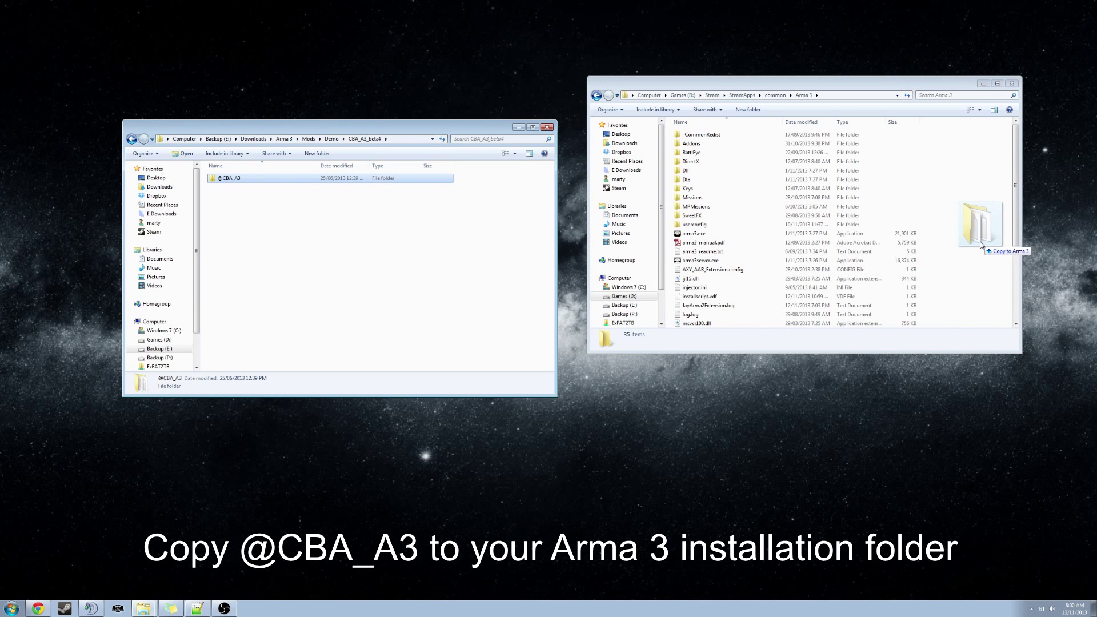
left_click_drag(980, 244, 980, 244)
left_click(317, 249)
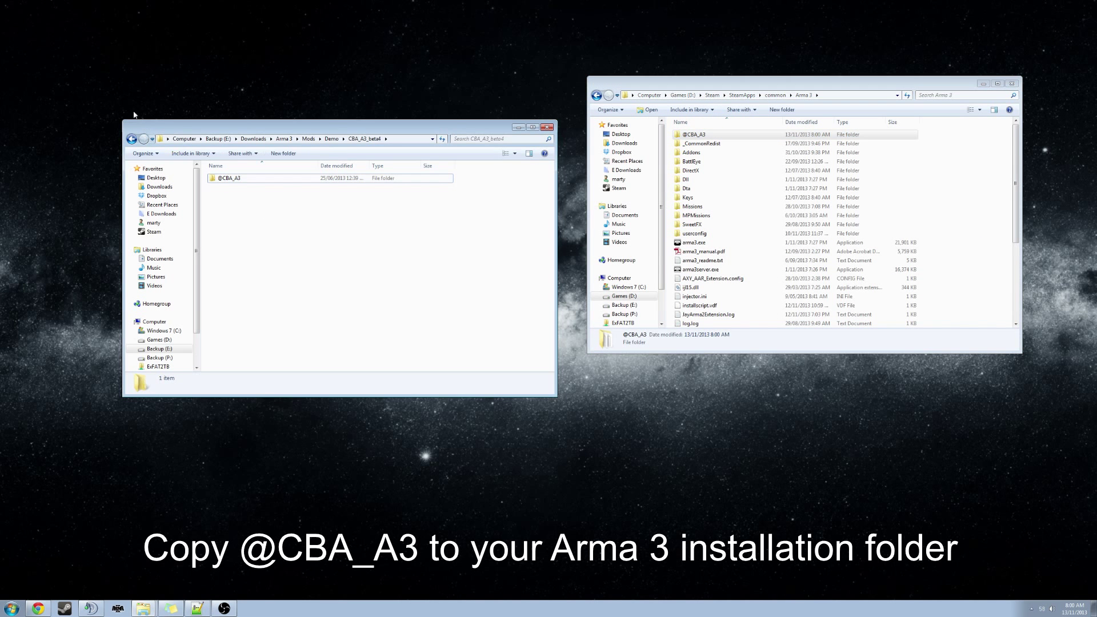
left_click(131, 139)
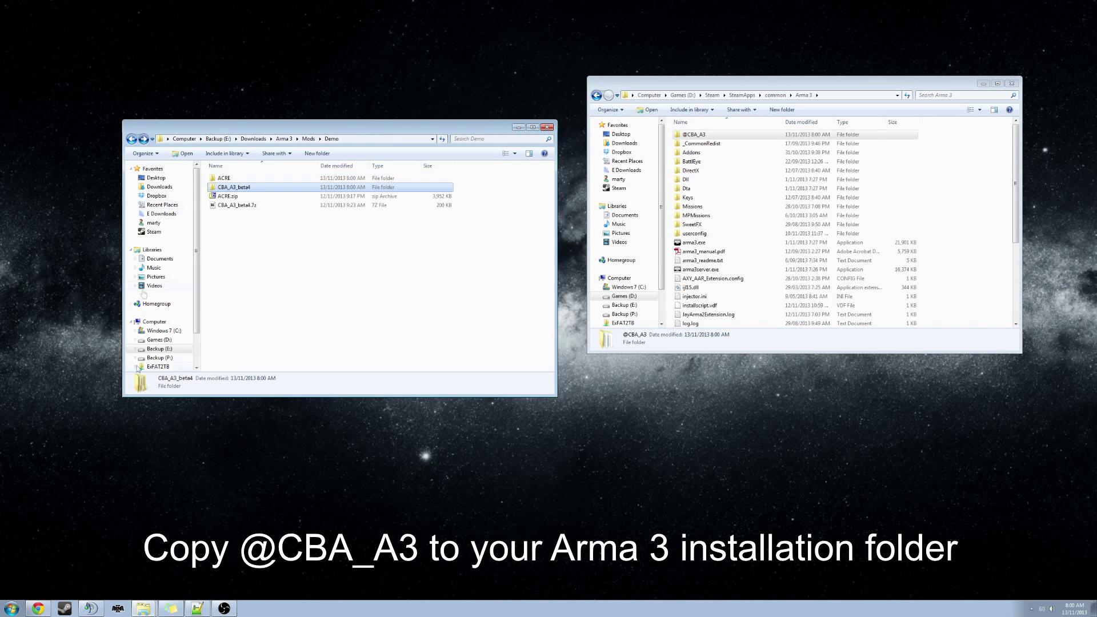
double_click(230, 180)
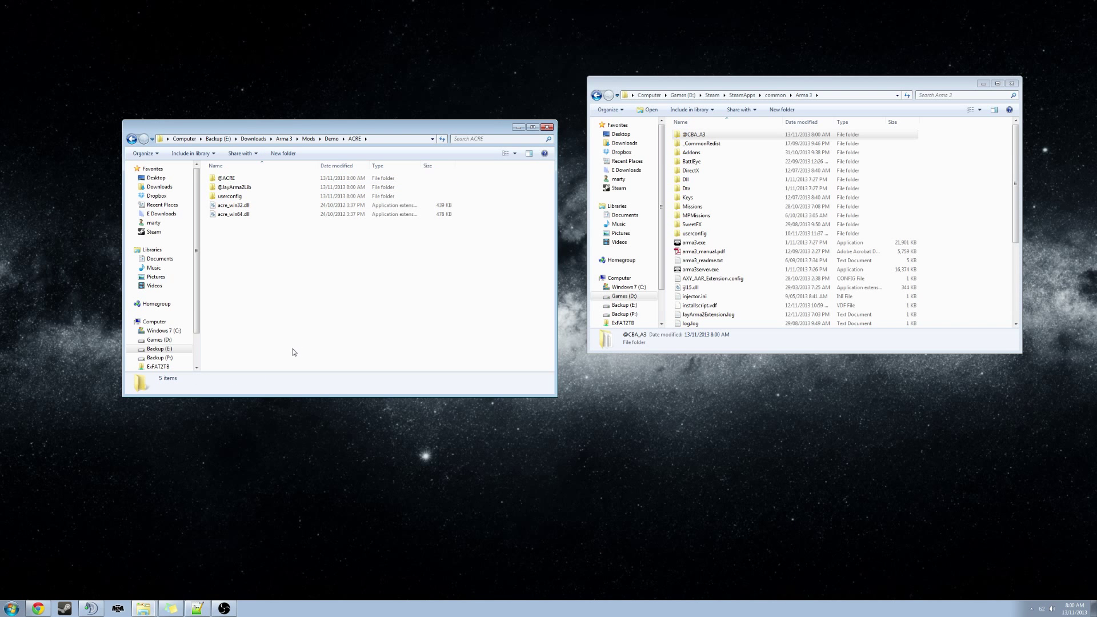
left_click(237, 179)
key("Down")
key("Up")
key("Down")
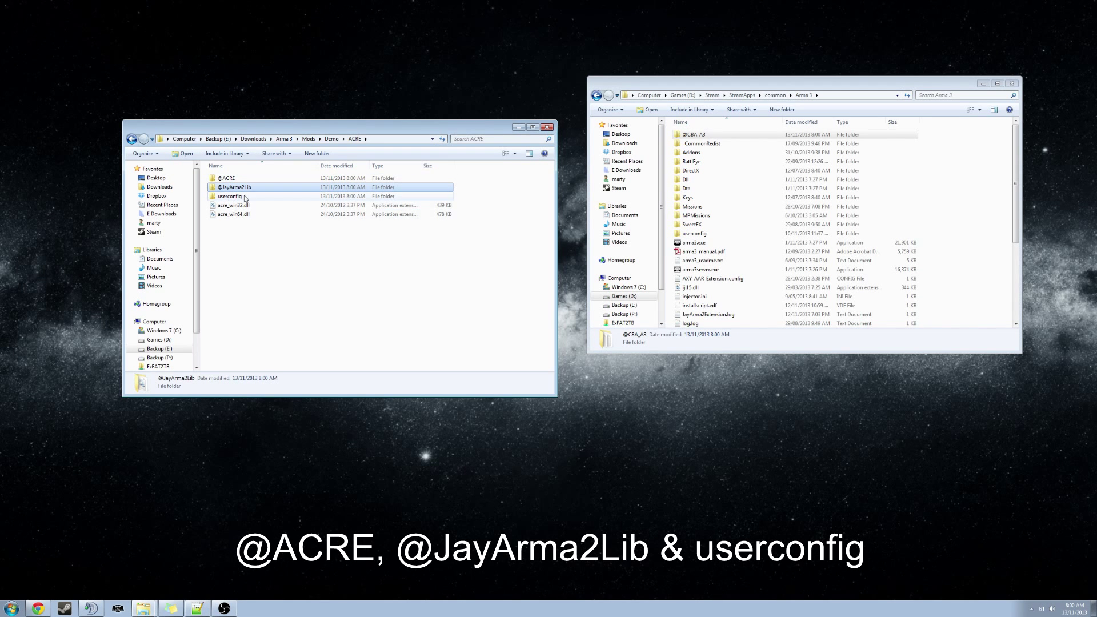
key("Down")
left_click(280, 297)
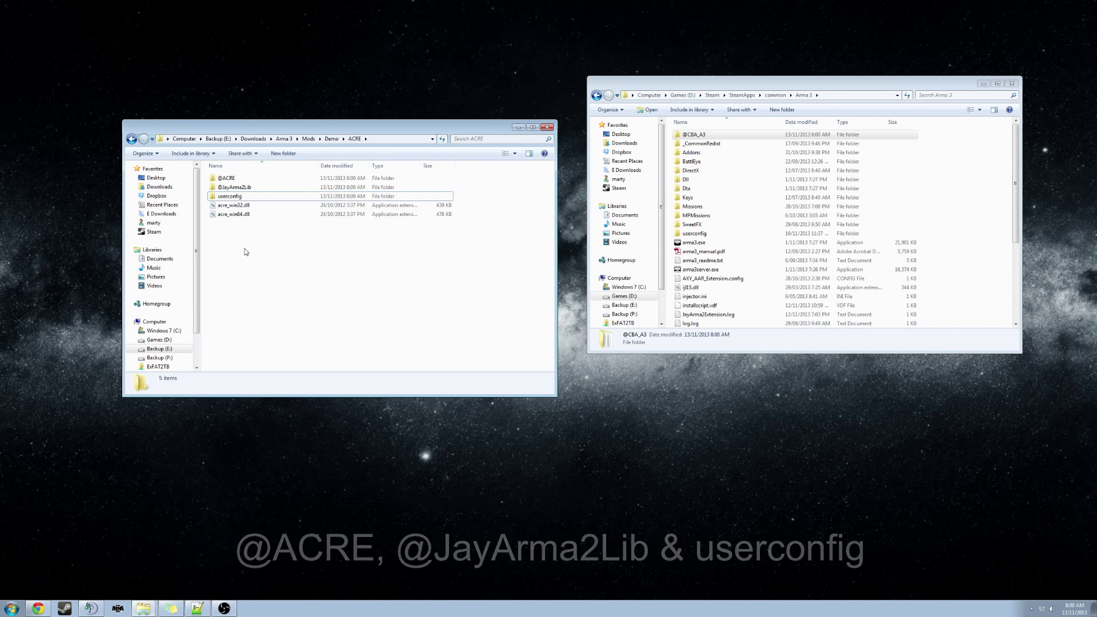
left_click(226, 178)
left_click(233, 194, "shift")
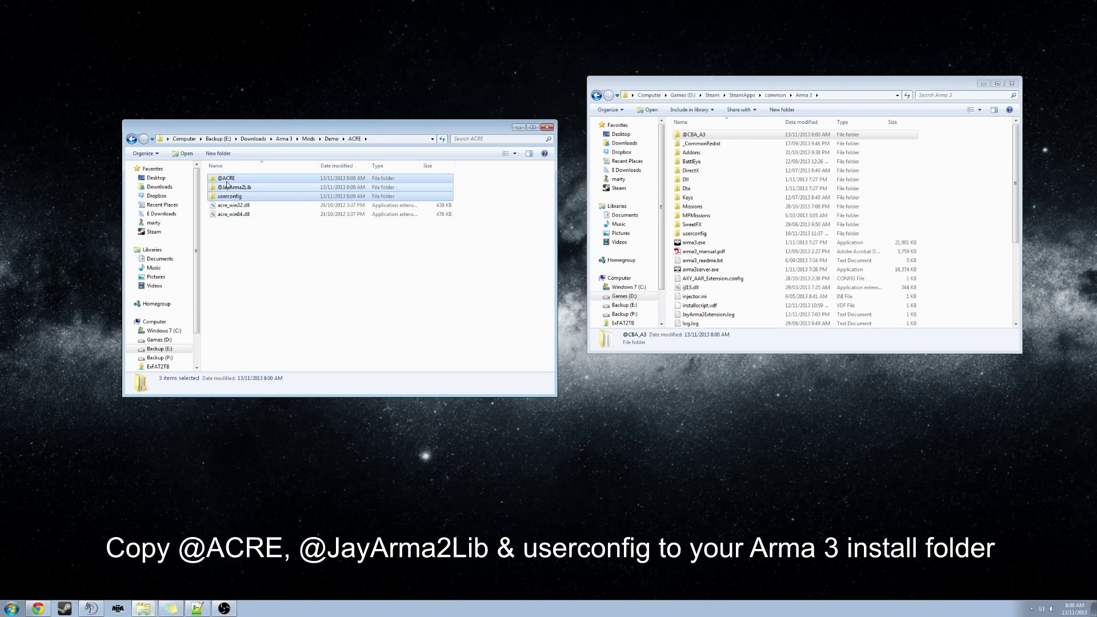
left_click_drag(227, 185, 979, 201)
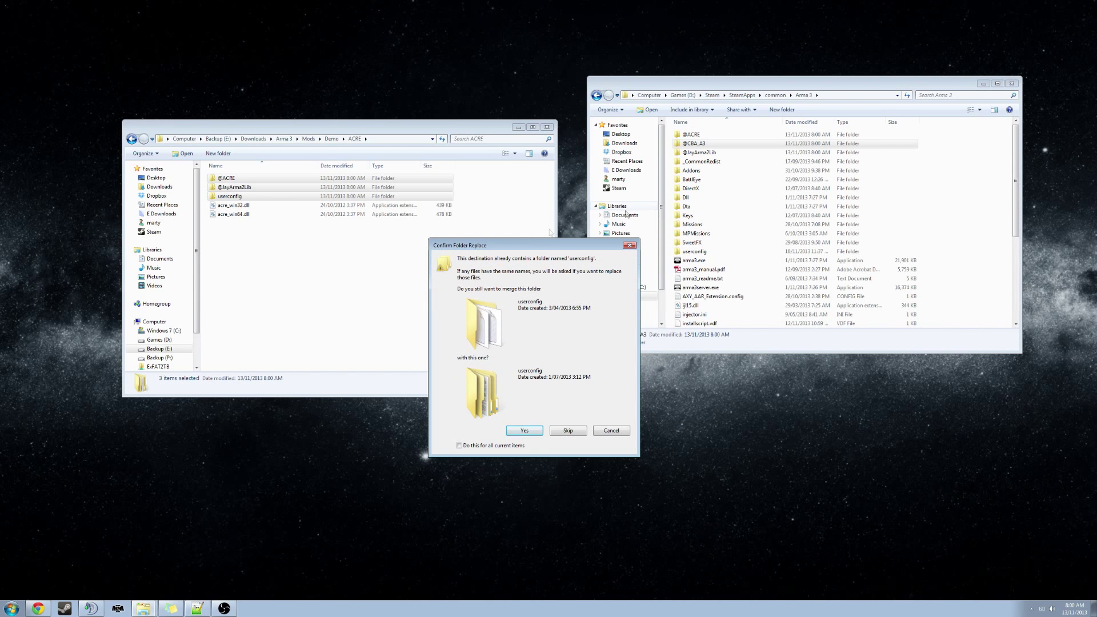
left_click(562, 432)
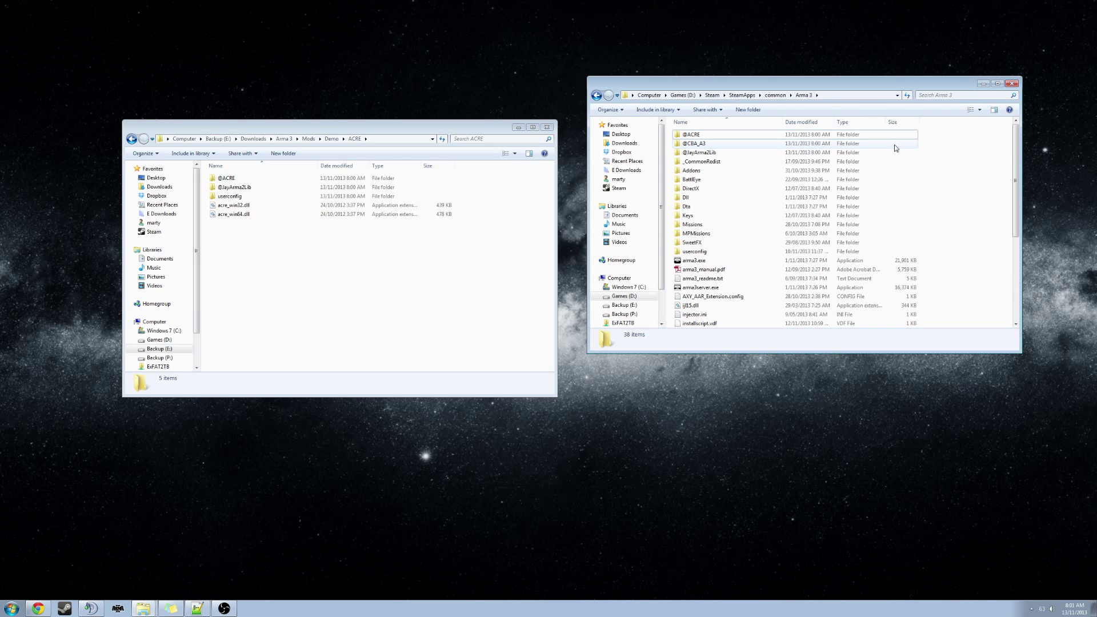
left_click(694, 144)
left_click(698, 136)
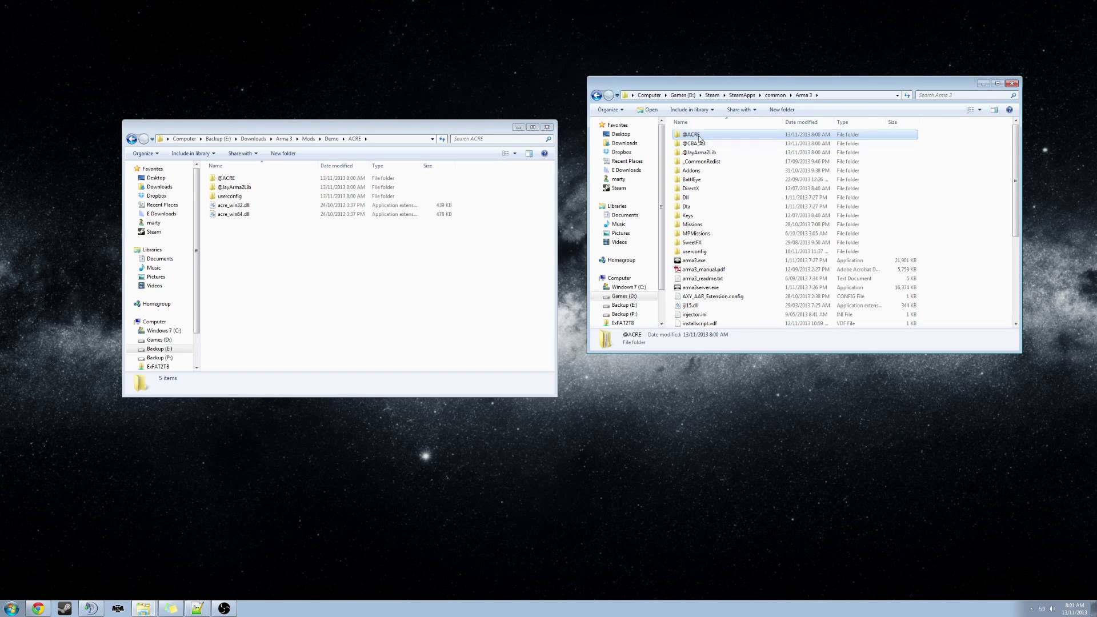
left_click(699, 143)
left_click(700, 152)
left_click(702, 144)
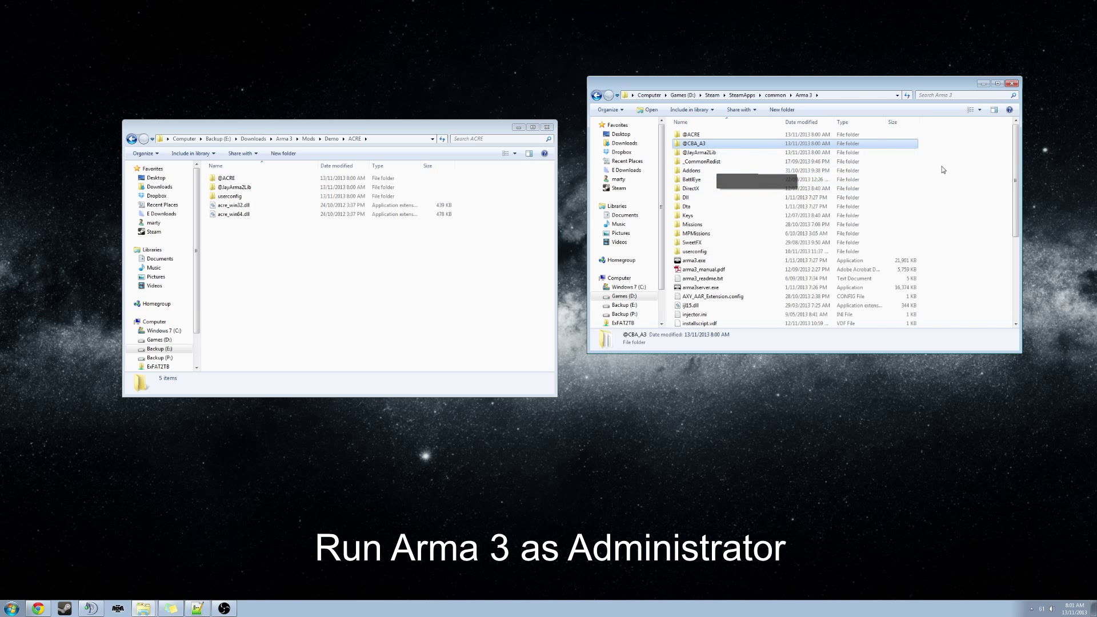
Step: Select arma3.exe in the Arma 3 folder, cancelling an accidental rename
left_click(742, 171)
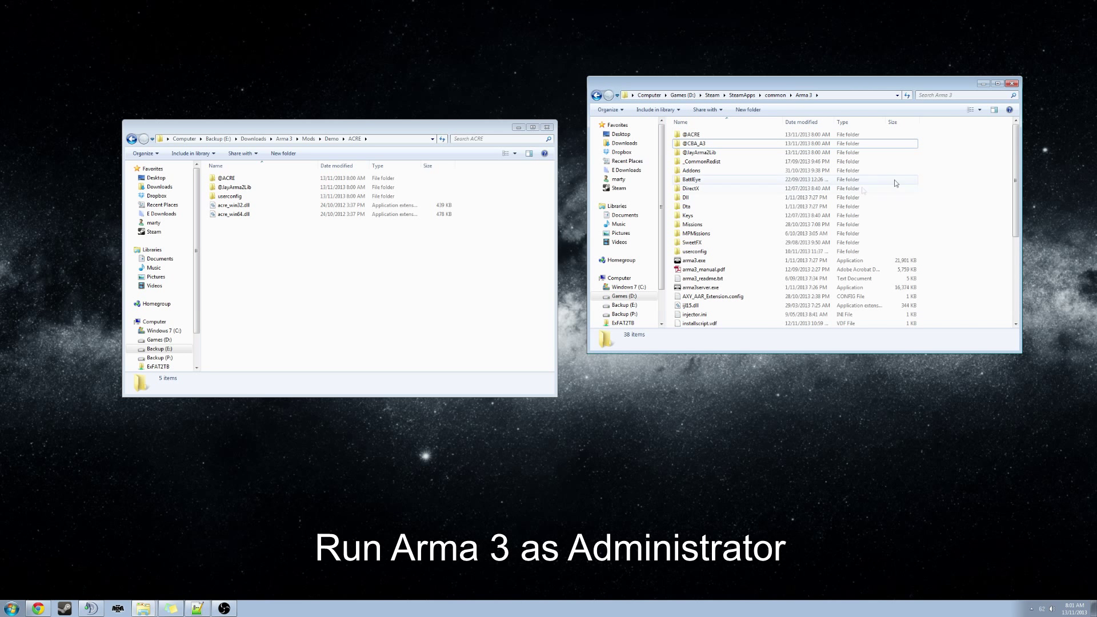
left_click(690, 251)
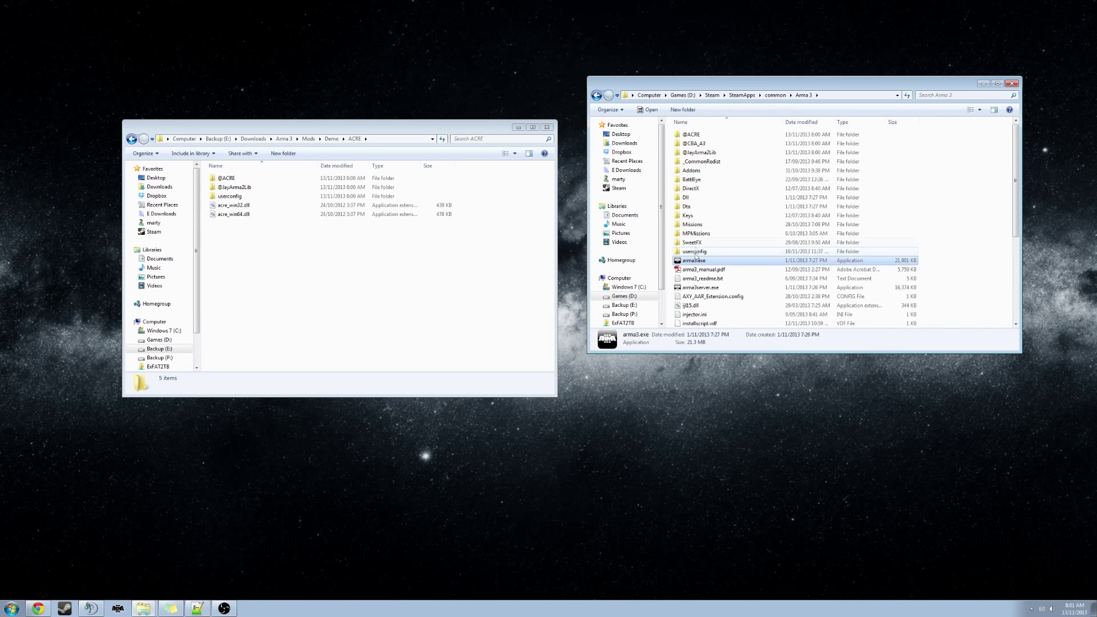
left_click(693, 262)
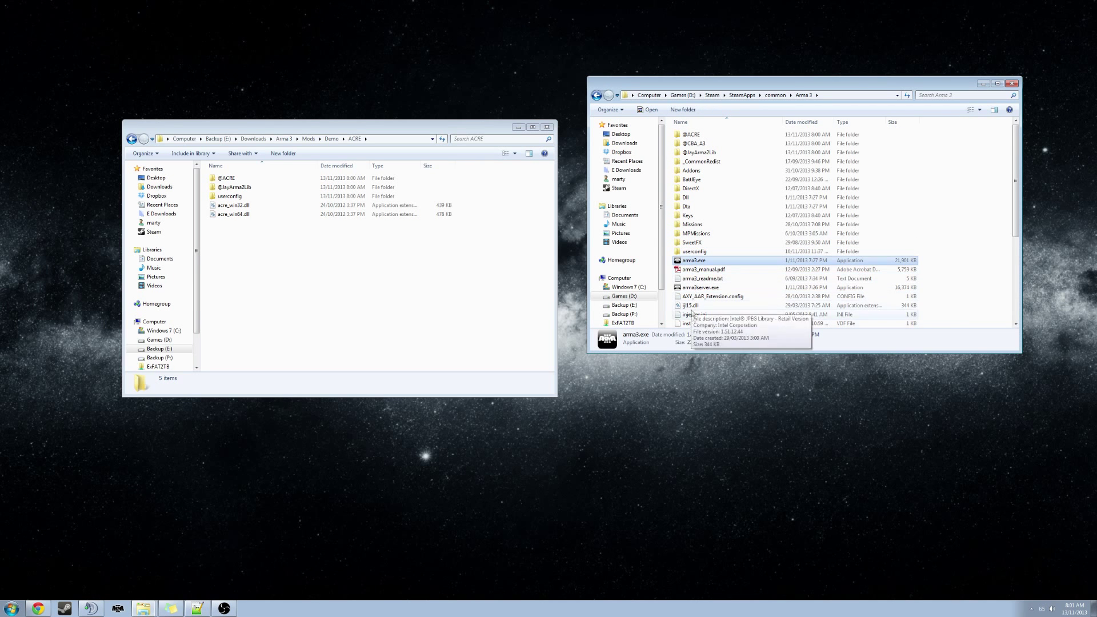
left_click(700, 260)
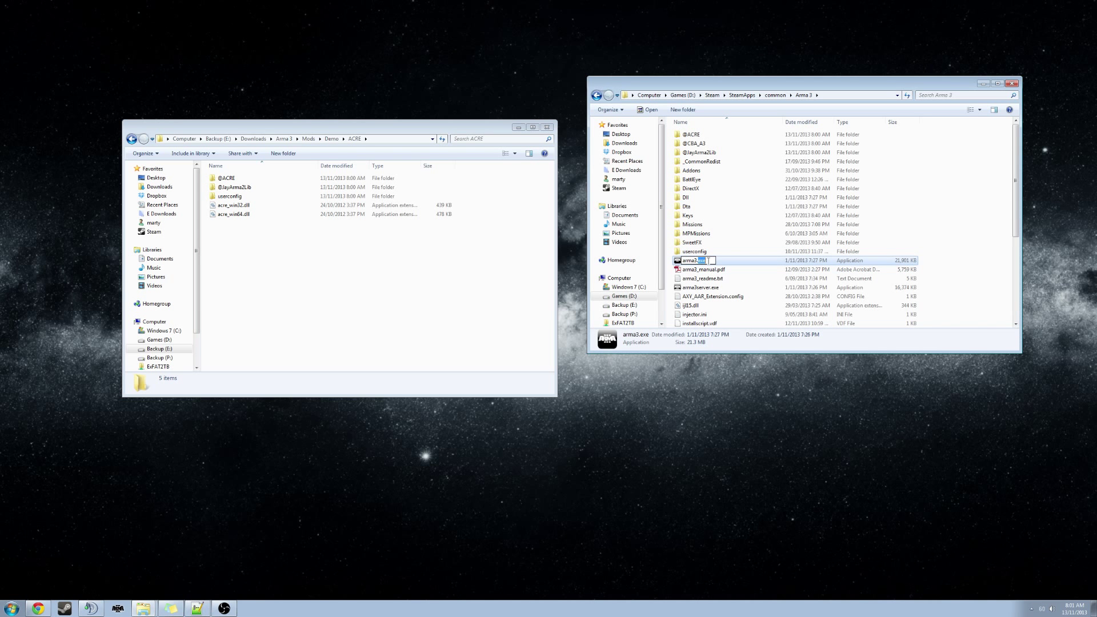
key("Escape")
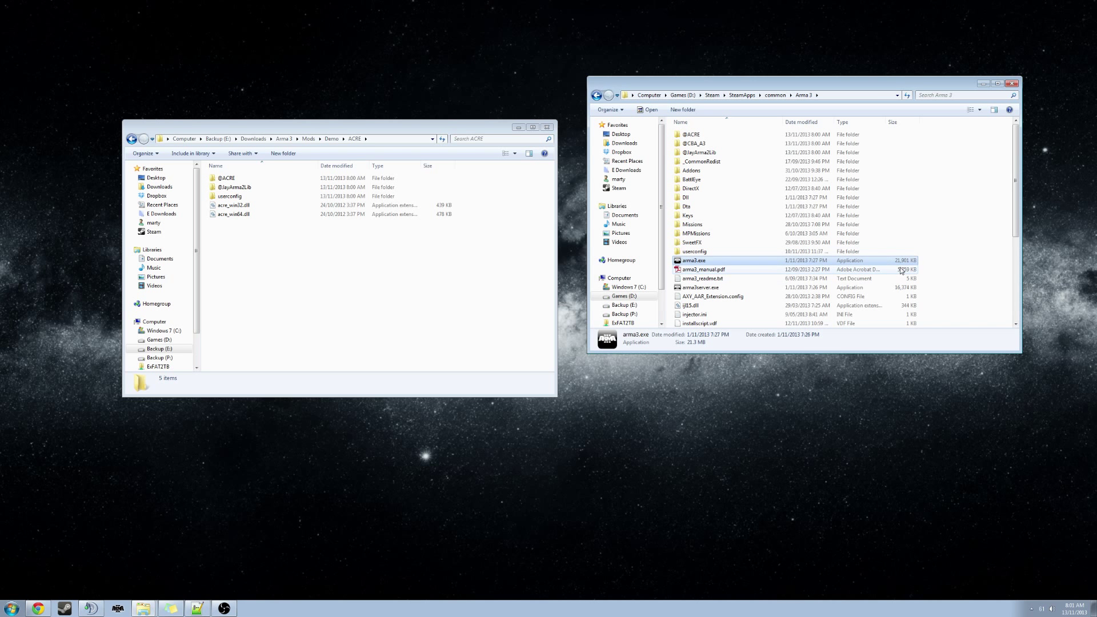
left_click(699, 268)
left_click(698, 261)
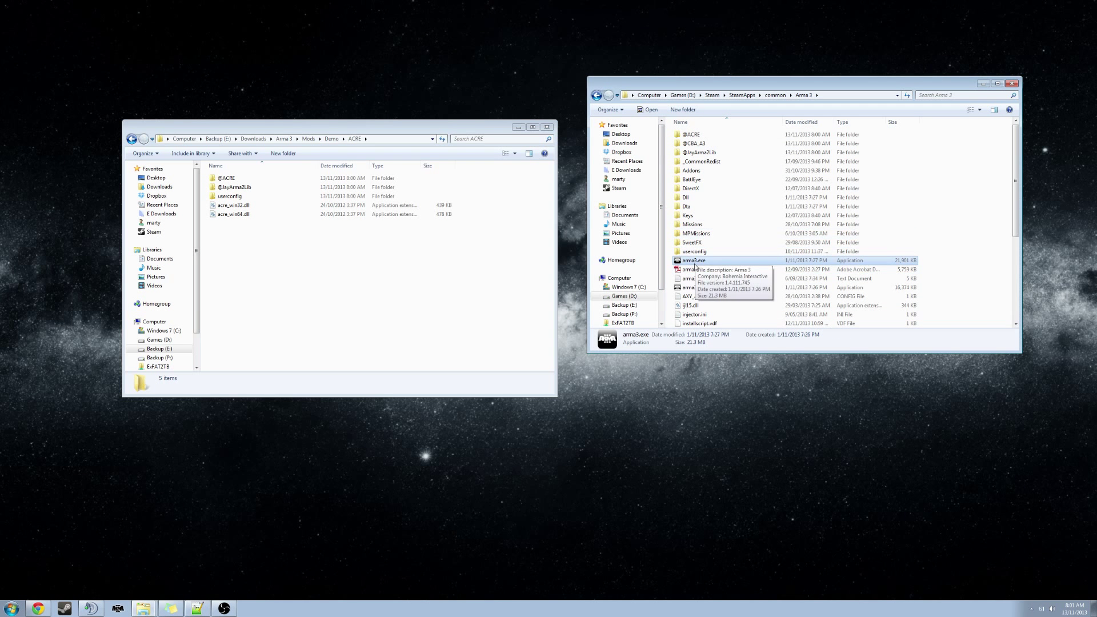
Step: Turn on 'Run this program as an administrator' in arma3.exe's Compatibility properties and apply it
right_click(695, 263)
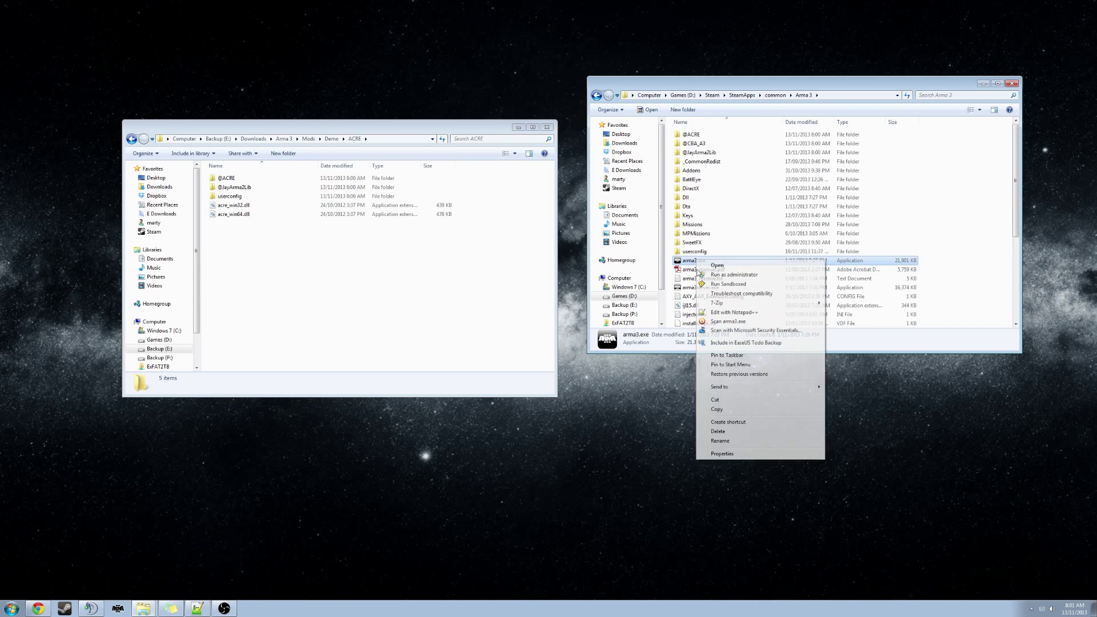
left_click(750, 454)
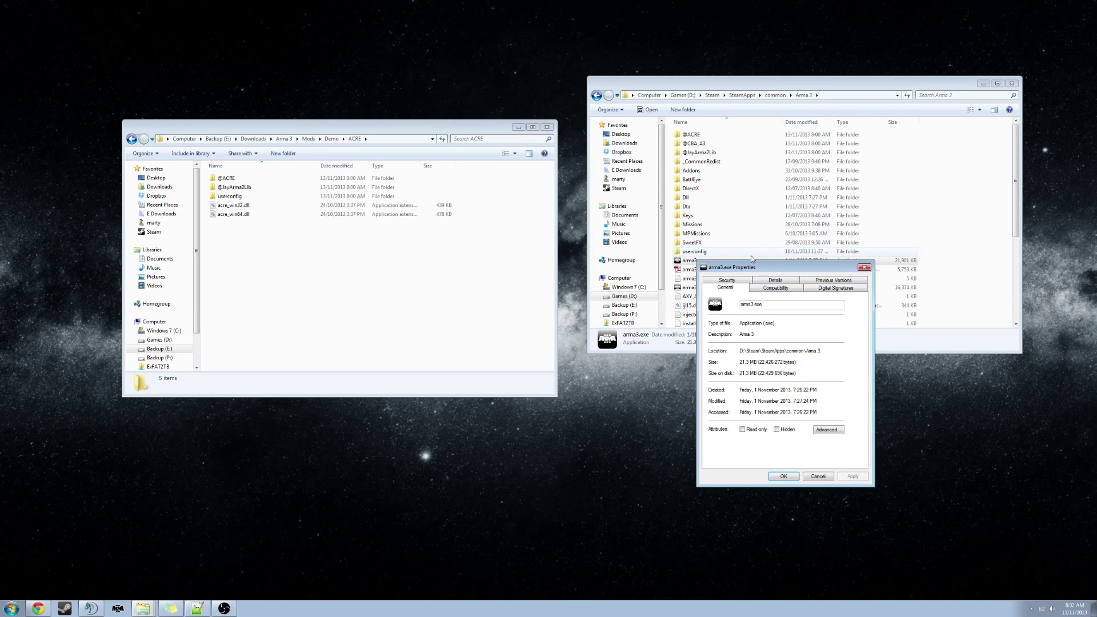
left_click(775, 288)
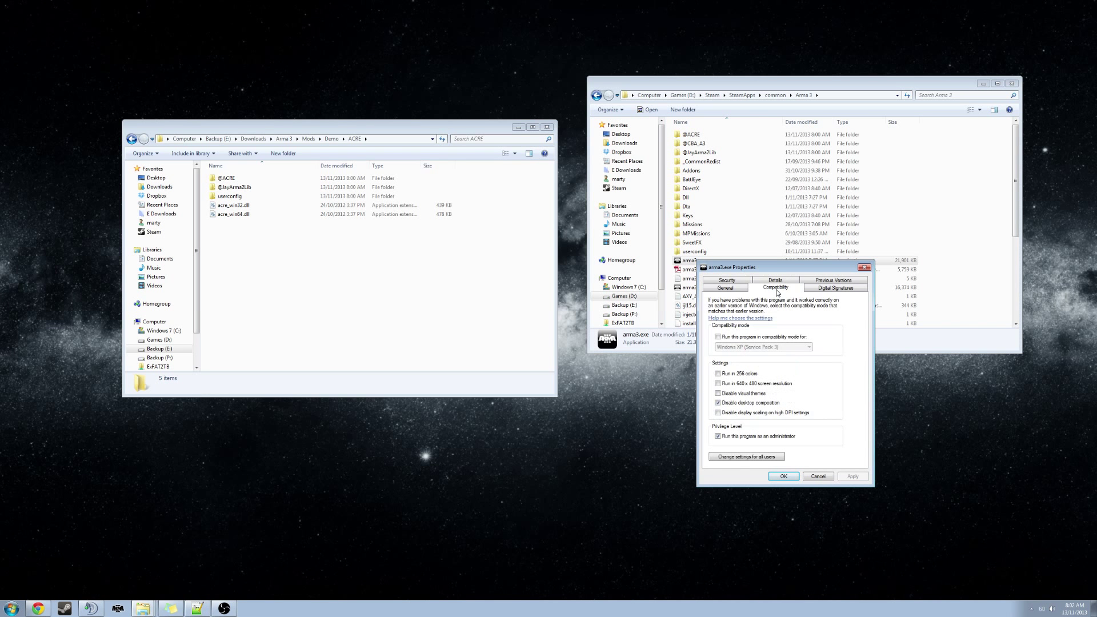
left_click(721, 437)
left_click(852, 476)
left_click(781, 477)
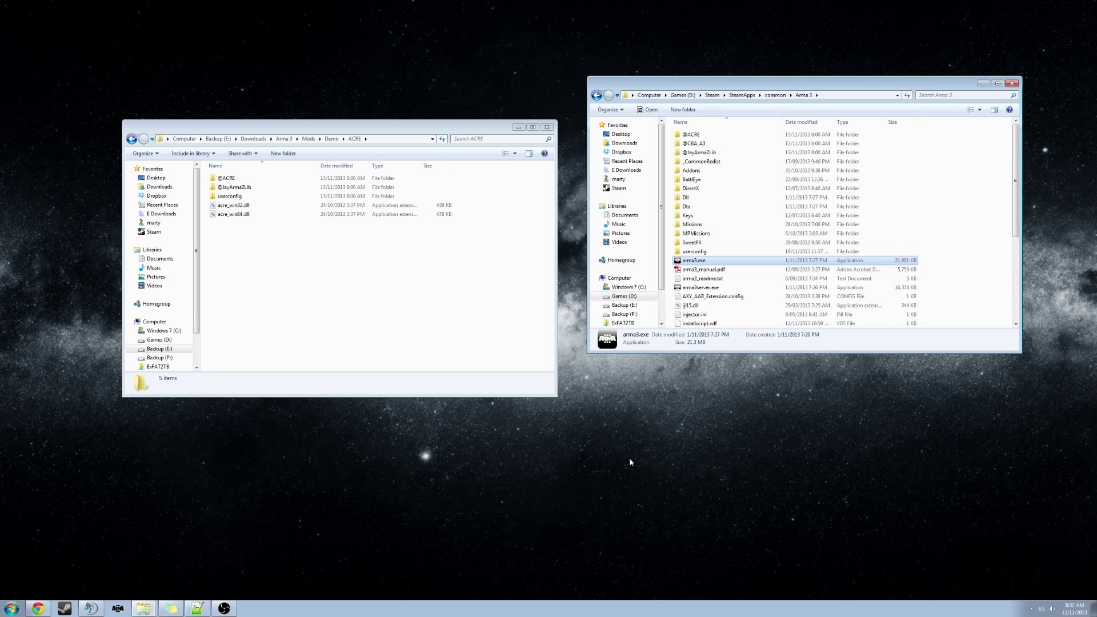
left_click(256, 274)
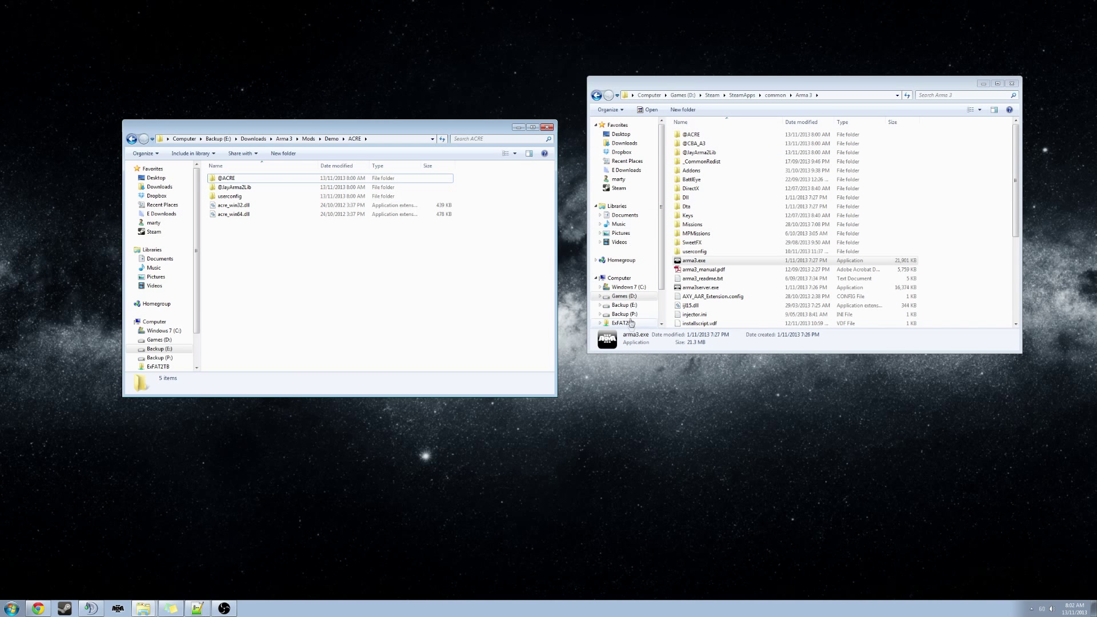
Step: Browse the right window to C:\Program Files\TeamSpeak 3 Client\plugins
left_click(628, 288)
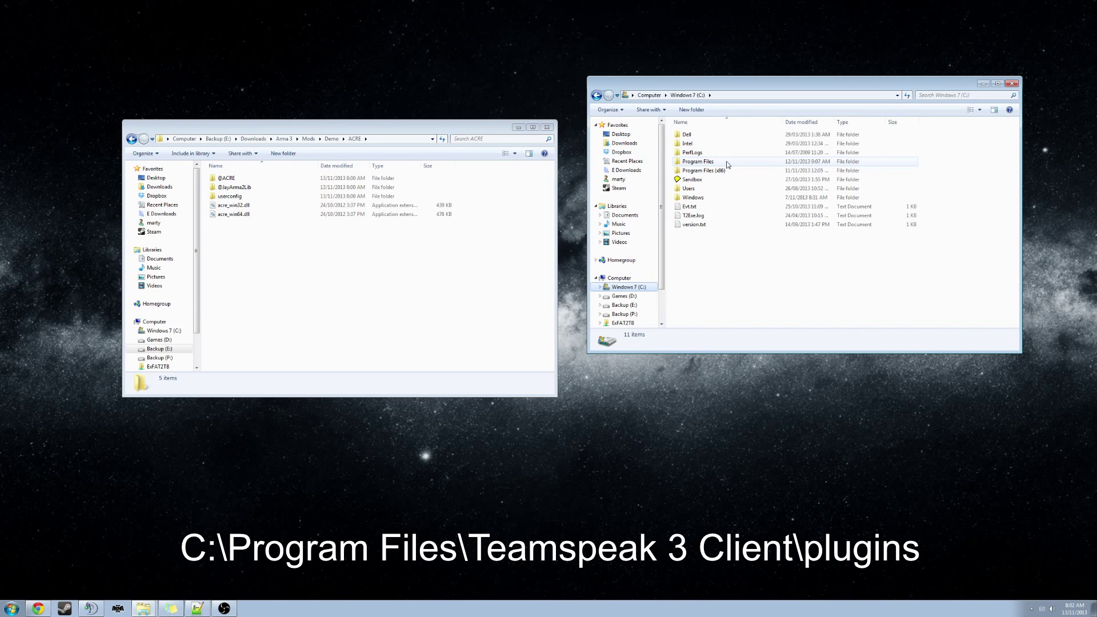
left_click(716, 164)
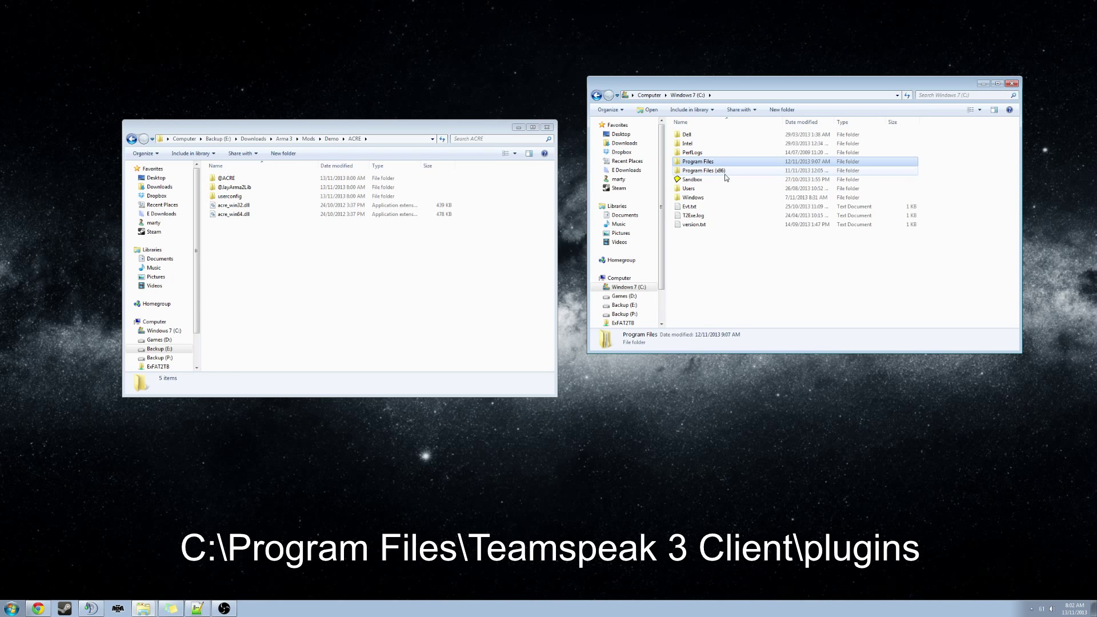
left_click(723, 172)
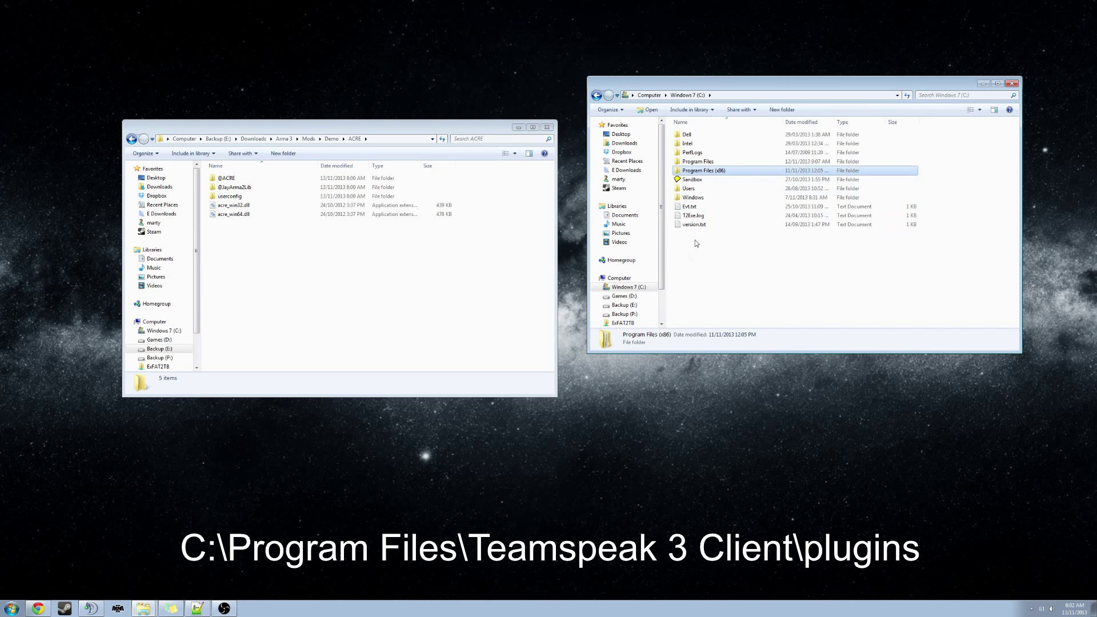
double_click(711, 162)
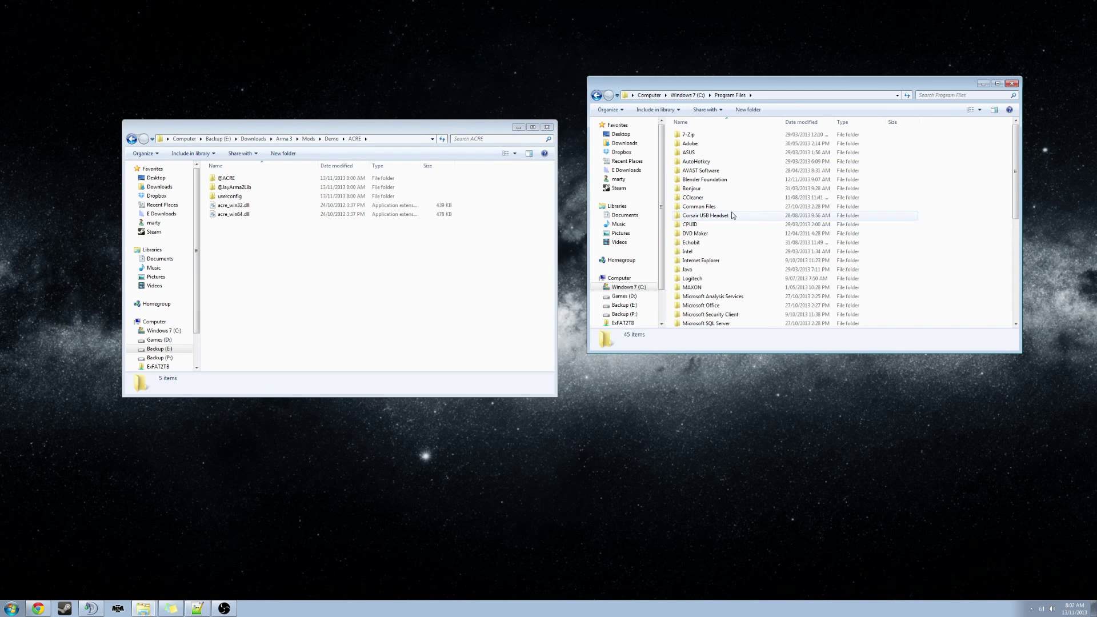
scroll(746, 213, "down", 5)
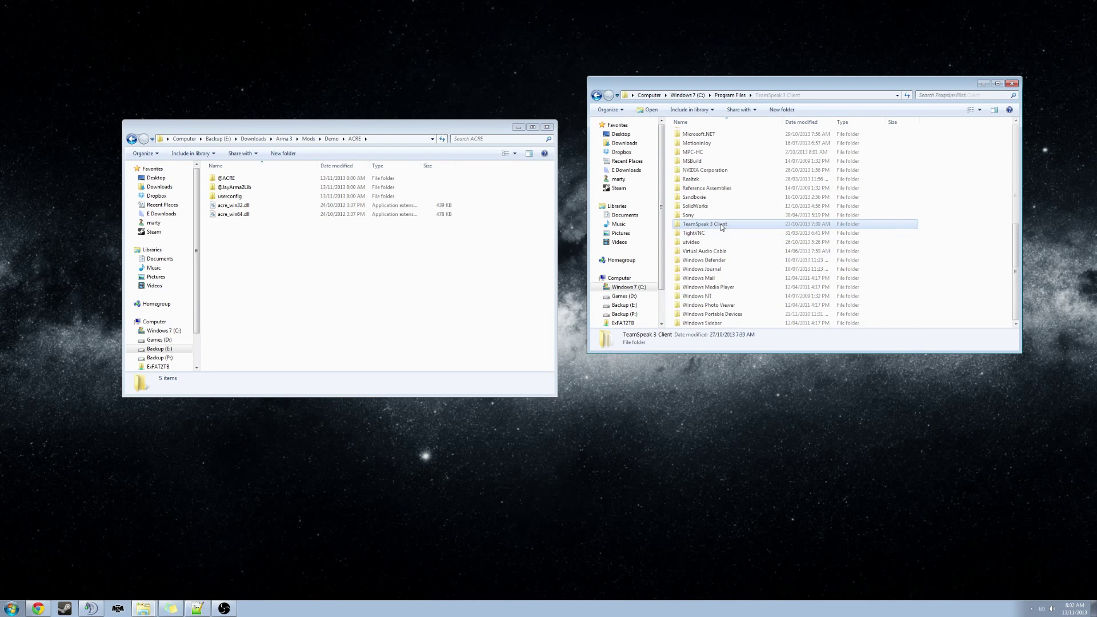
double_click(708, 224)
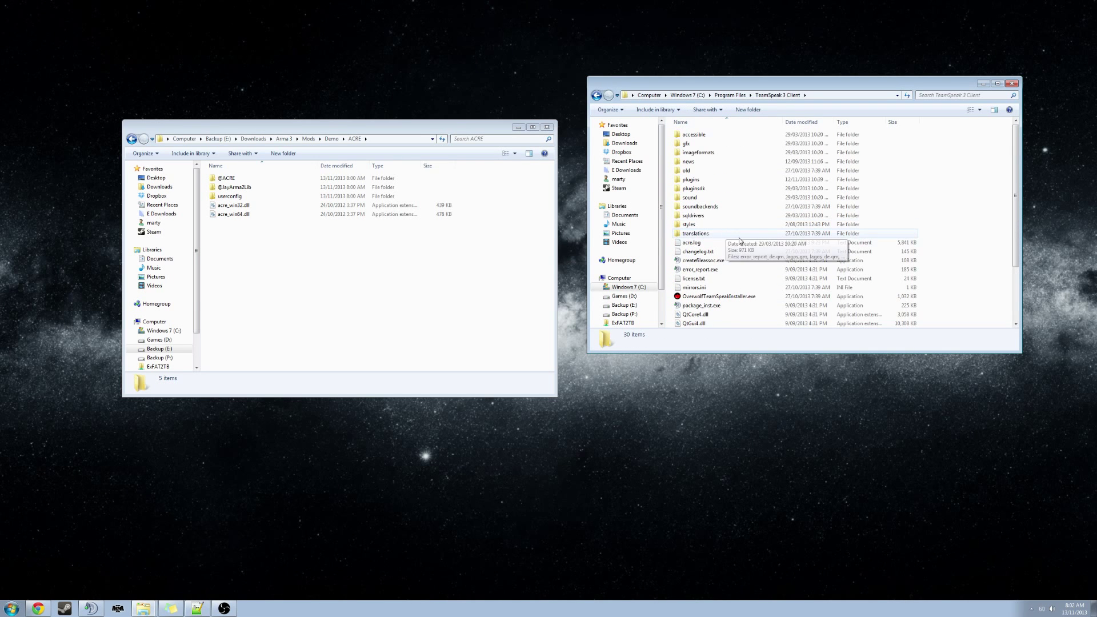
left_click(726, 171)
left_click(714, 180)
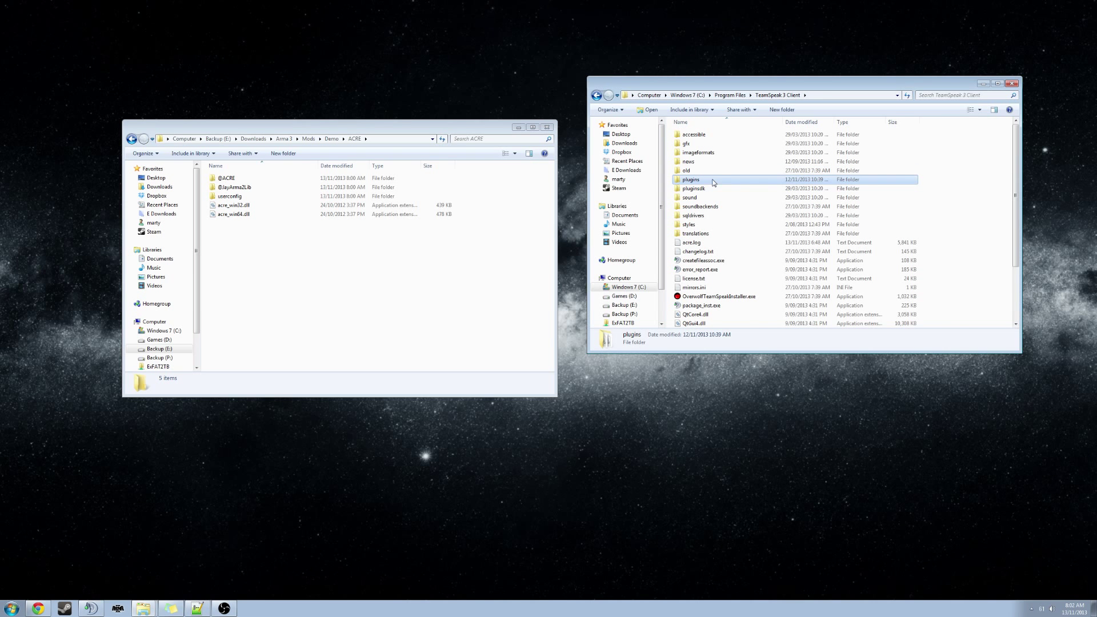
double_click(713, 180)
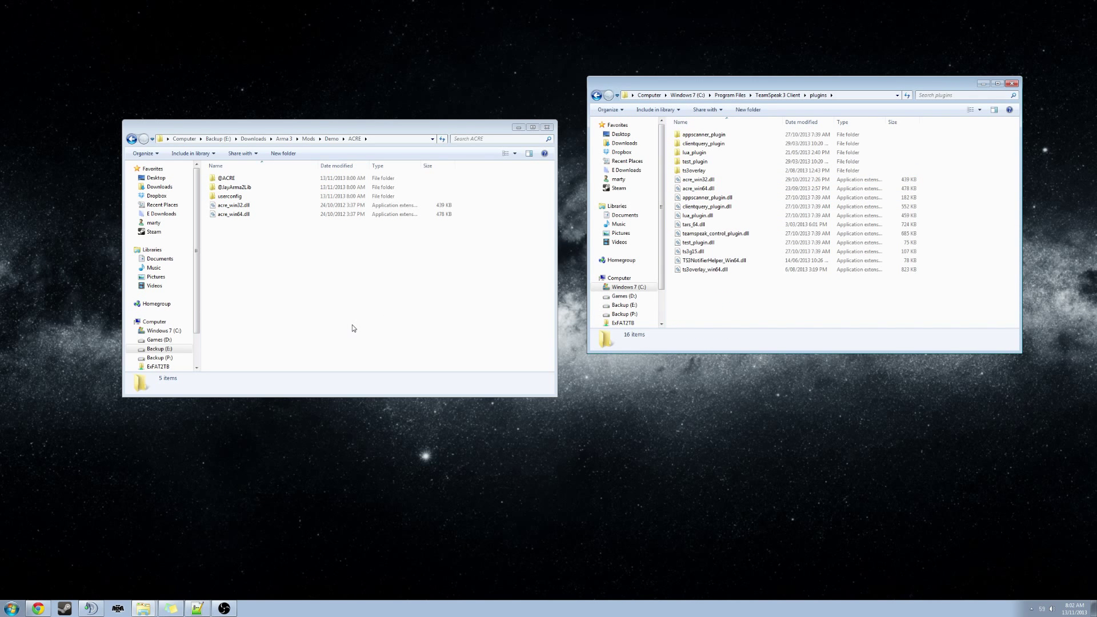
Step: Shift the ACRE folder window left and point out acre_win32.dll and acre_win64.dll
left_click(438, 172)
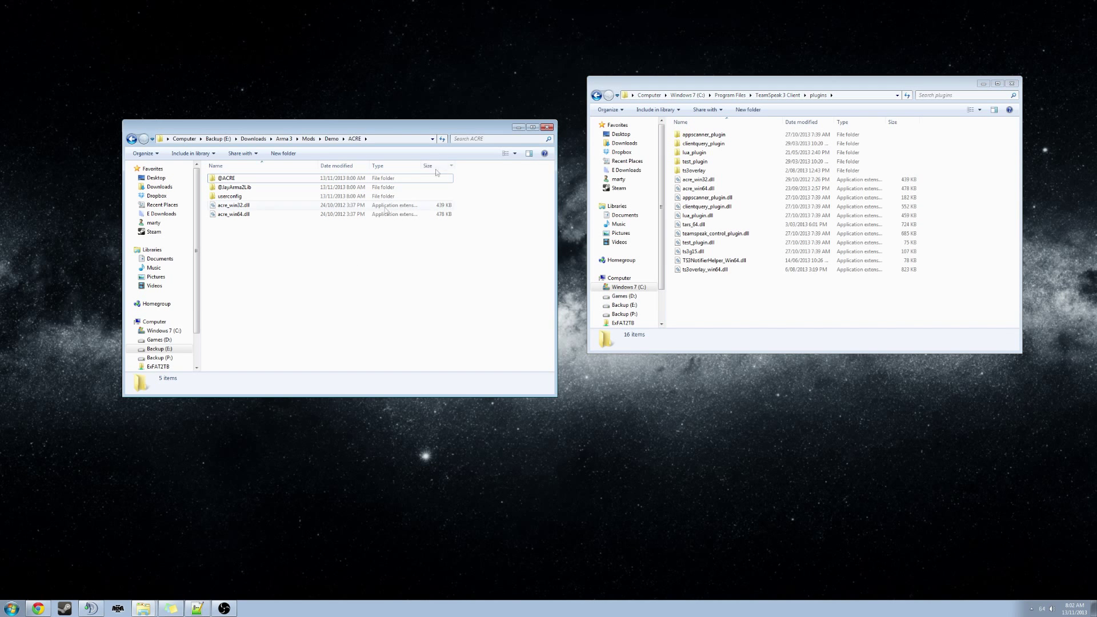
left_click_drag(343, 125, 321, 128)
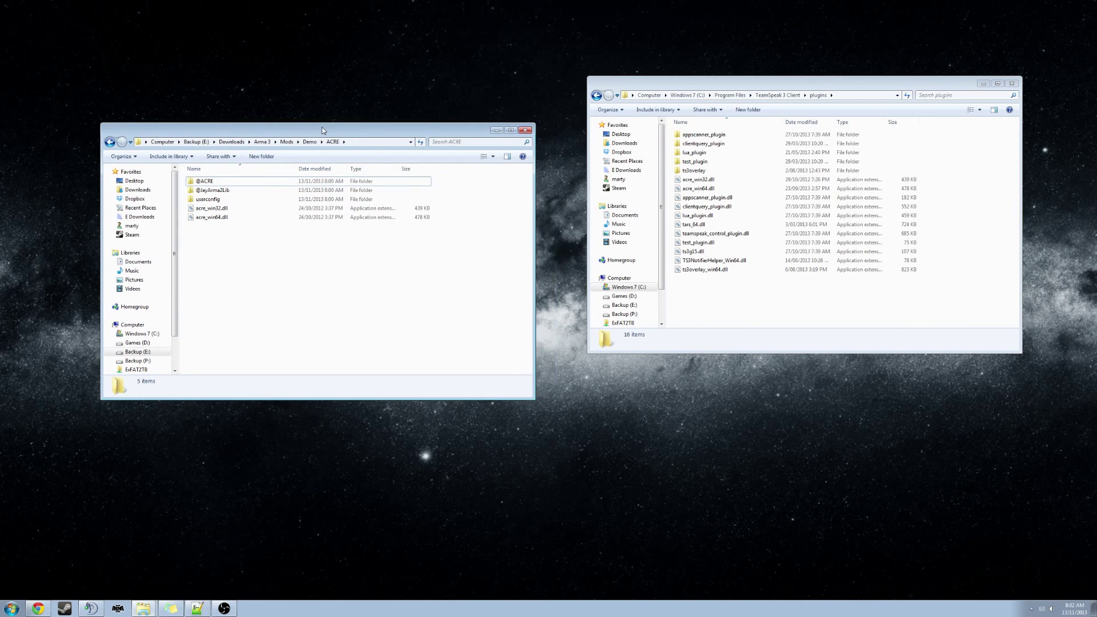
left_click(206, 209)
left_click(215, 218)
left_click(206, 209)
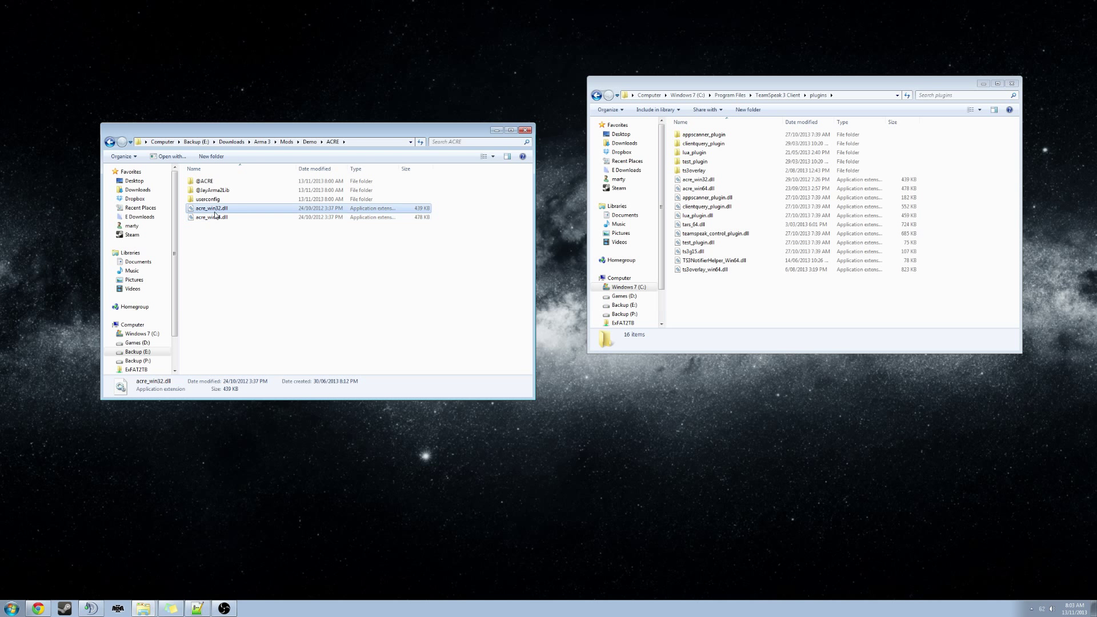
left_click(217, 219)
left_click(218, 249)
left_click(209, 209)
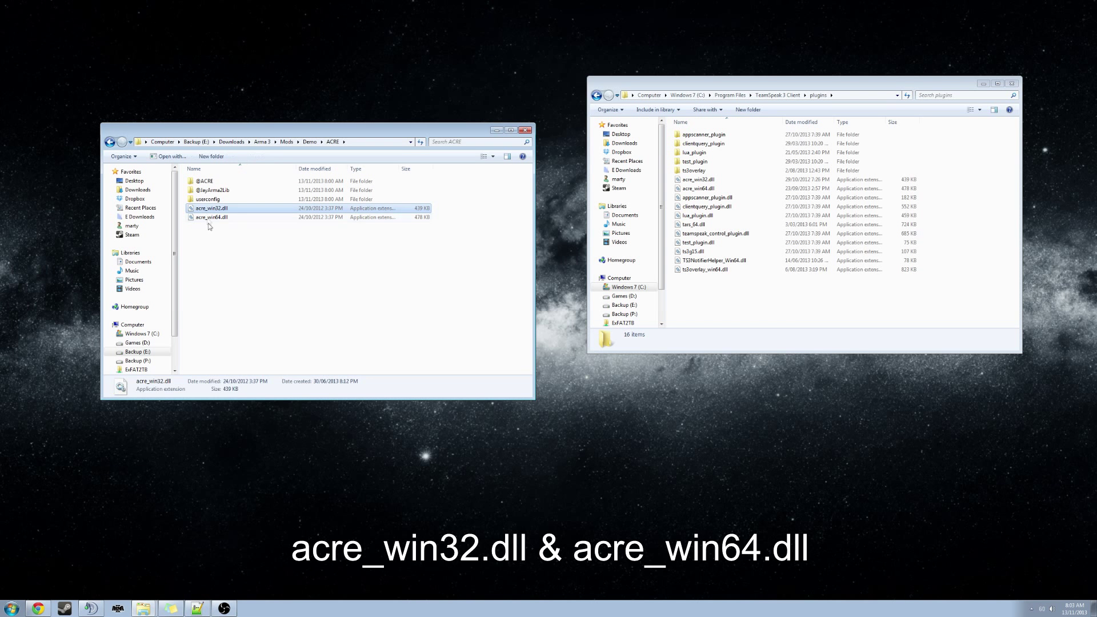
left_click(218, 219)
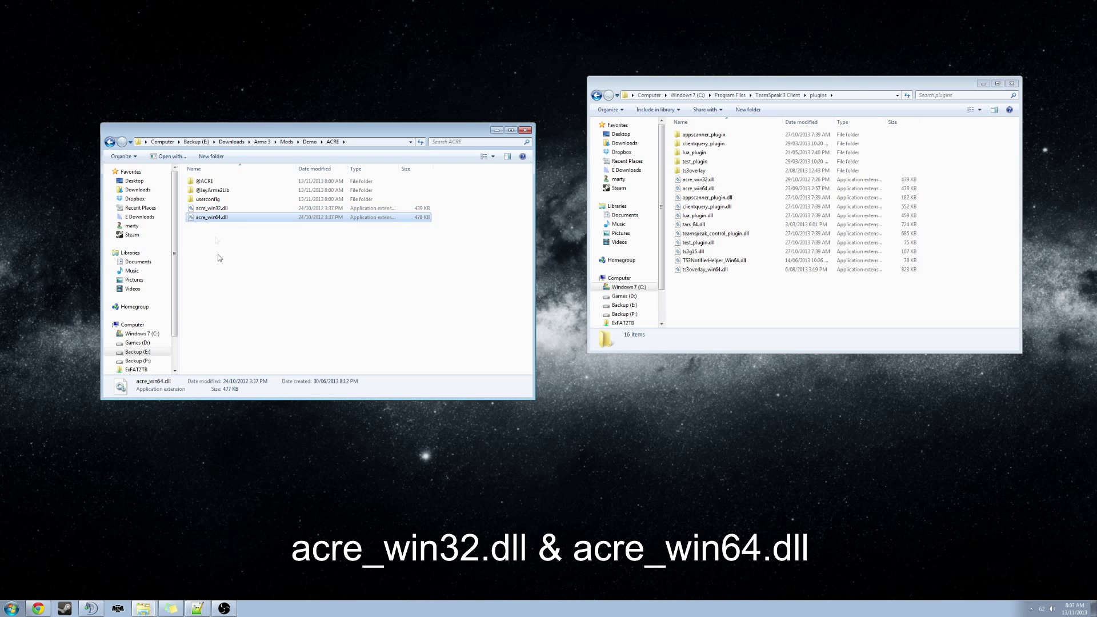
left_click(233, 255)
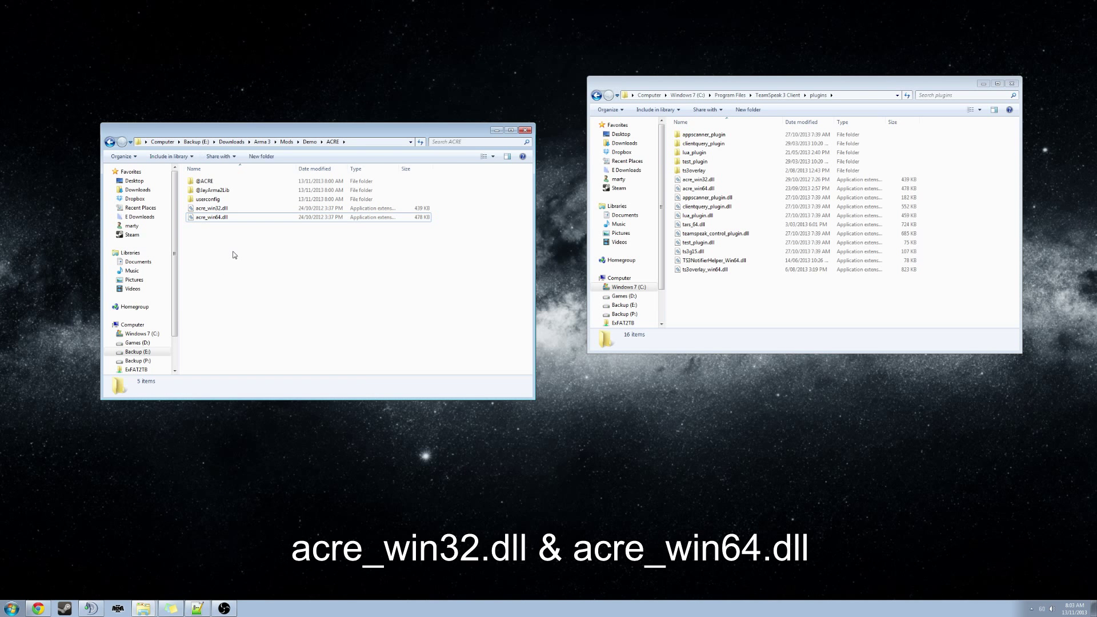
Step: Copy acre_win32.dll and acre_win64.dll into the TeamSpeak plugins folder, skipping the existing file
left_click(209, 218)
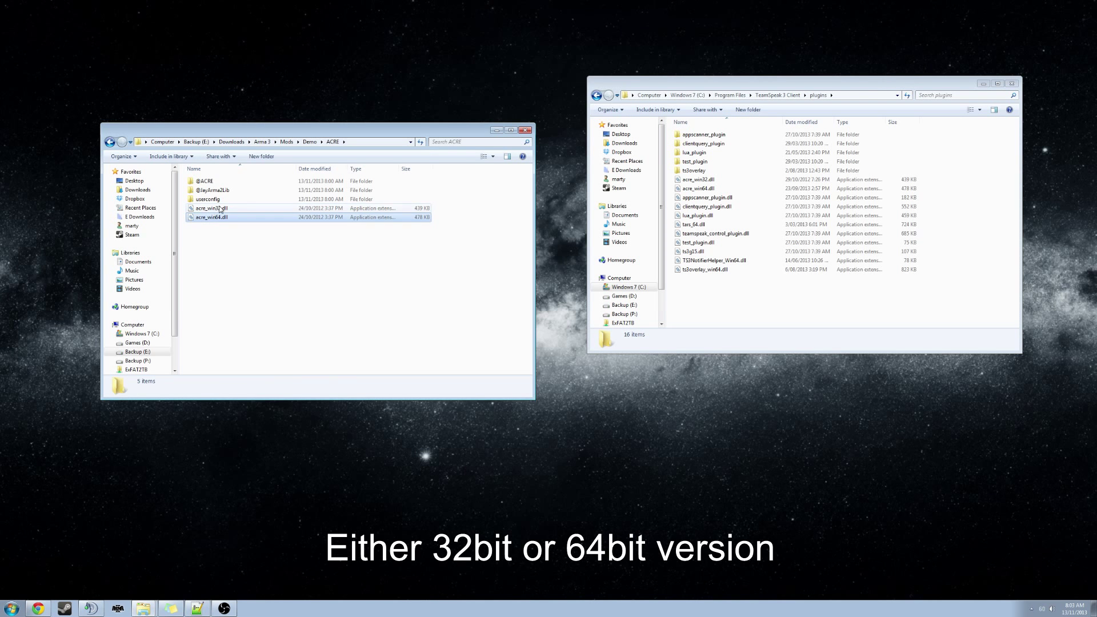
left_click(211, 208)
left_click(215, 227)
left_click(222, 220)
left_click(223, 226)
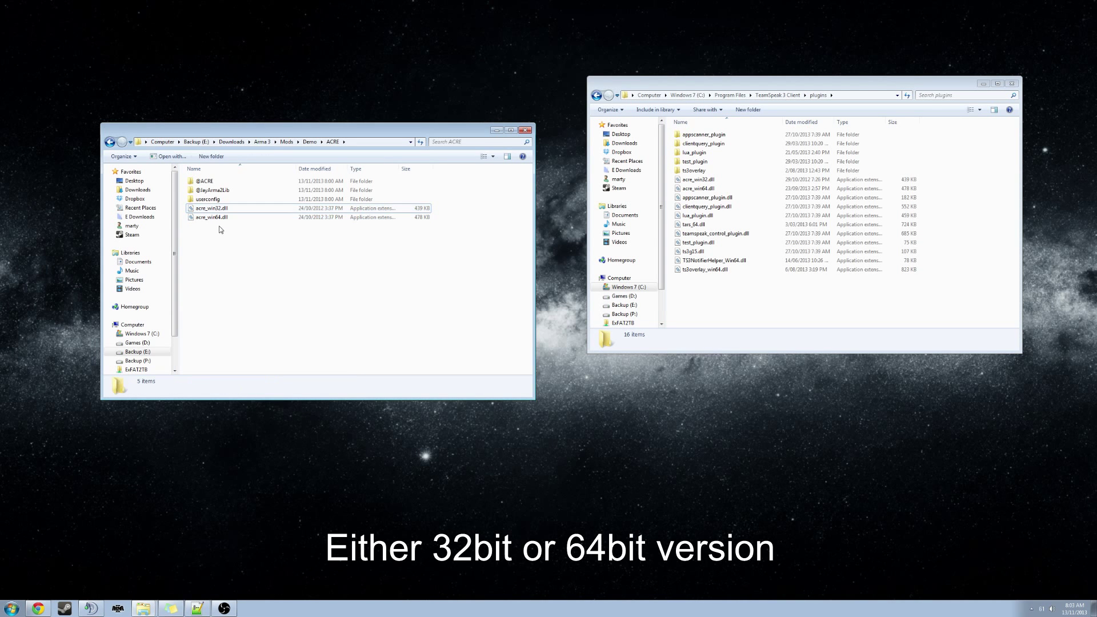
left_click(223, 221)
left_click(223, 234)
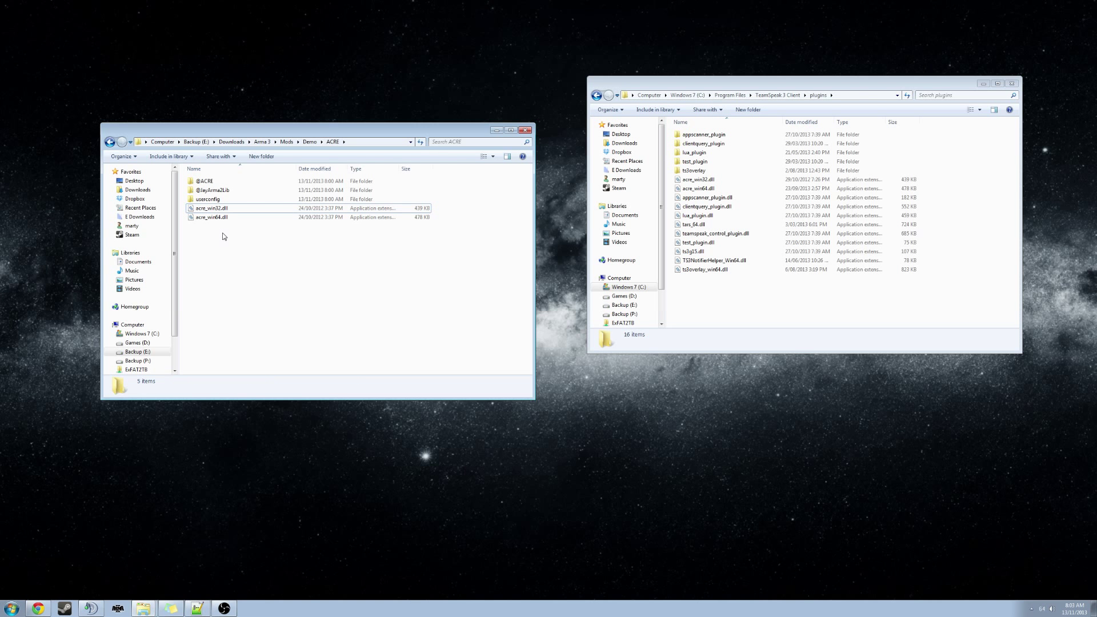
left_click(223, 209)
left_click(223, 218, "shift")
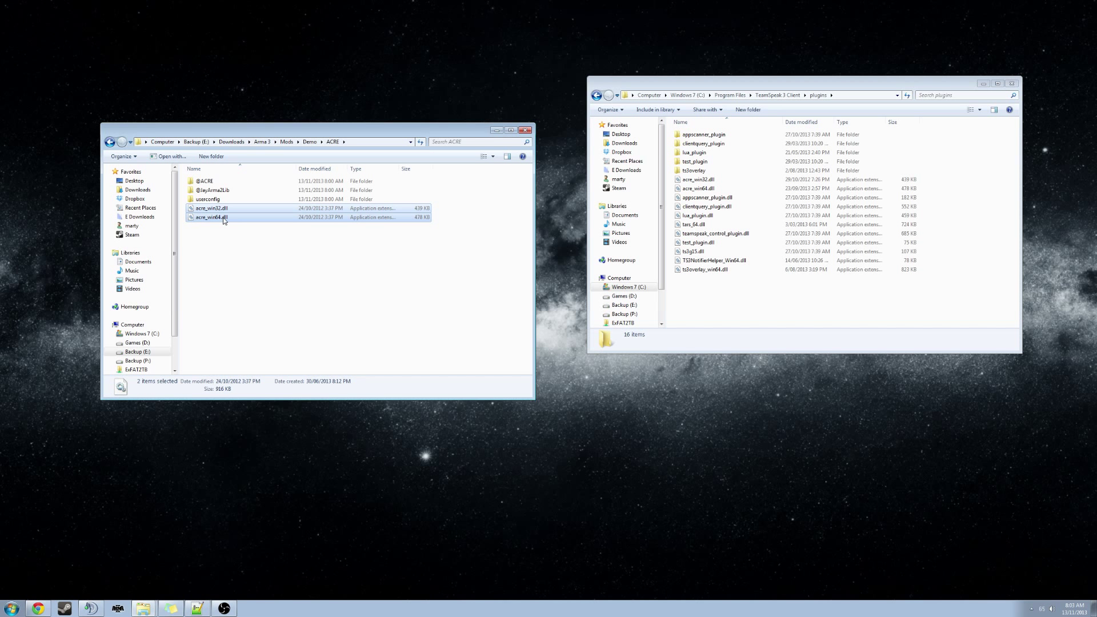
left_click_drag(224, 221, 777, 305)
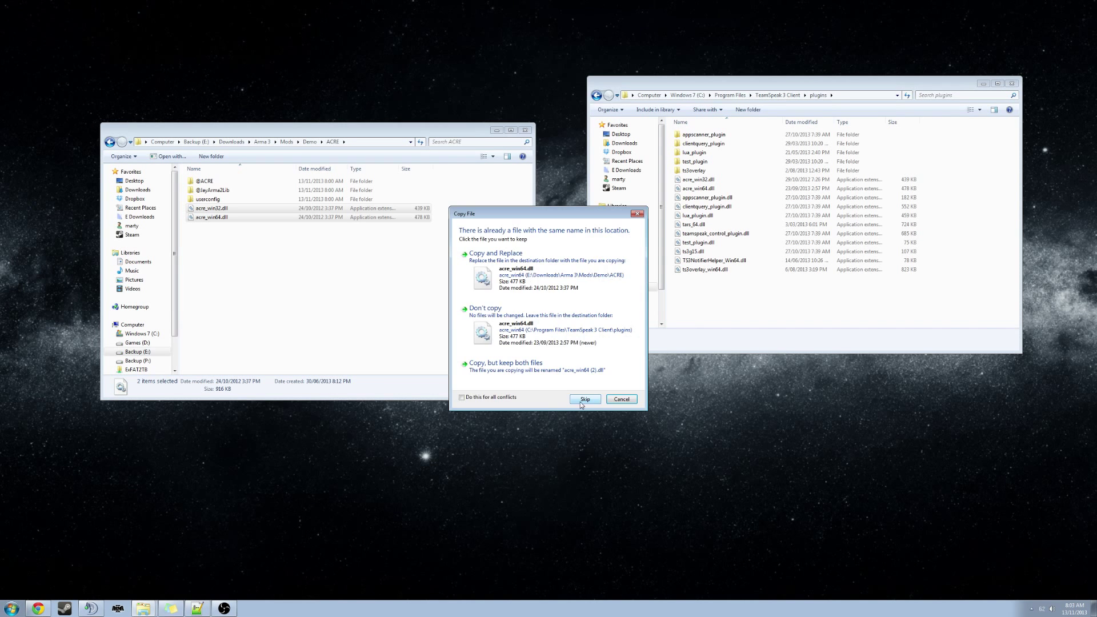
left_click(577, 400)
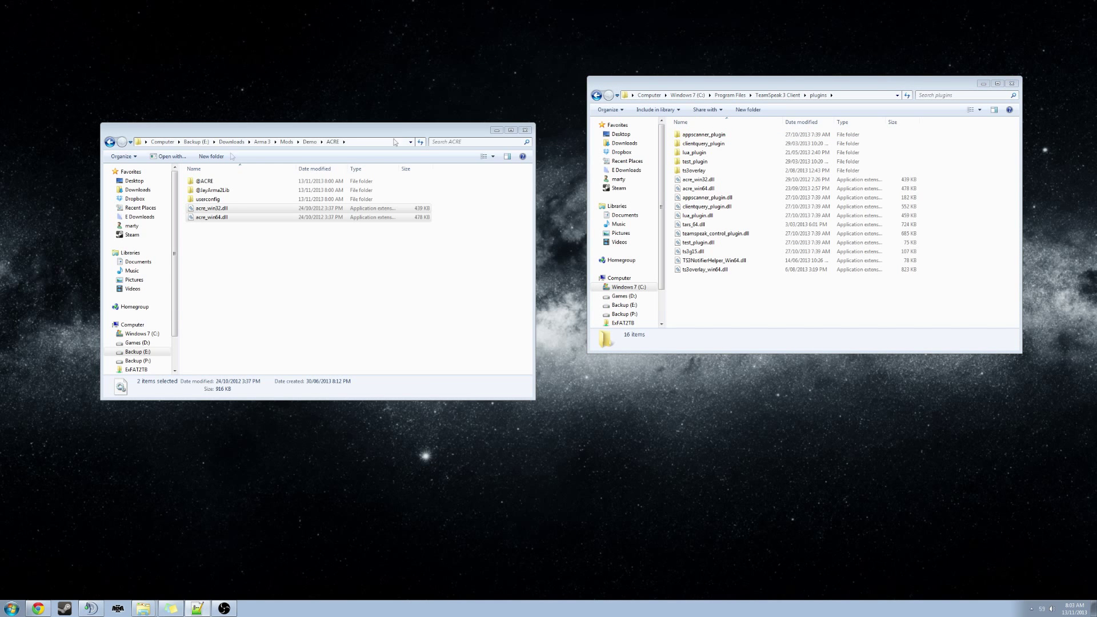
Step: Return to the TeamSpeak 3 Client folder and select ts3client_win64.exe without renaming it
left_click(733, 279)
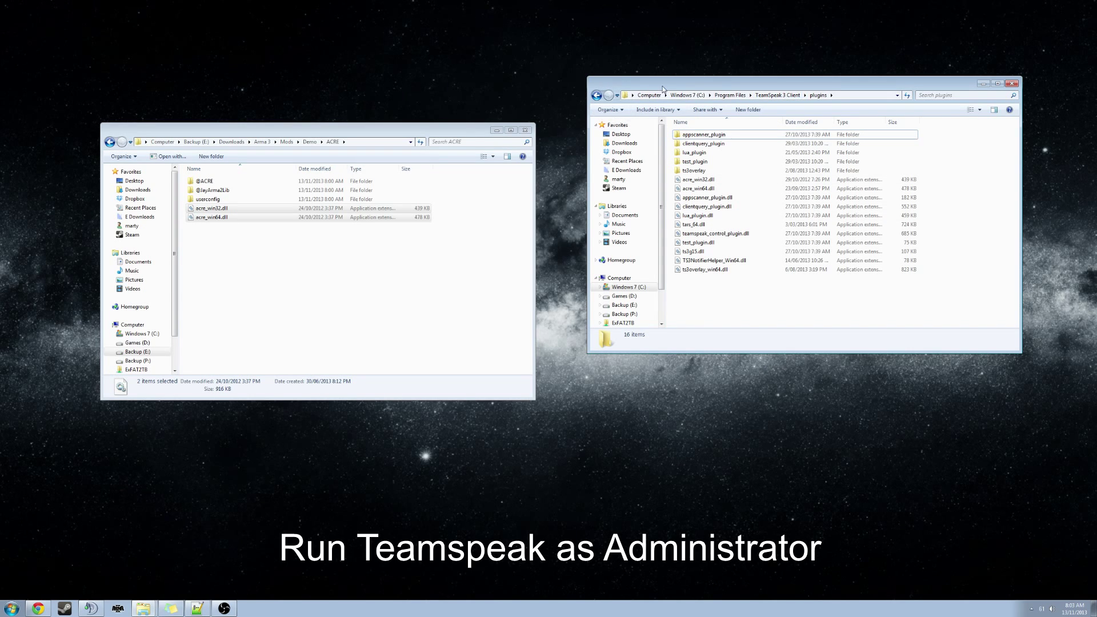
left_click_drag(663, 86, 660, 95)
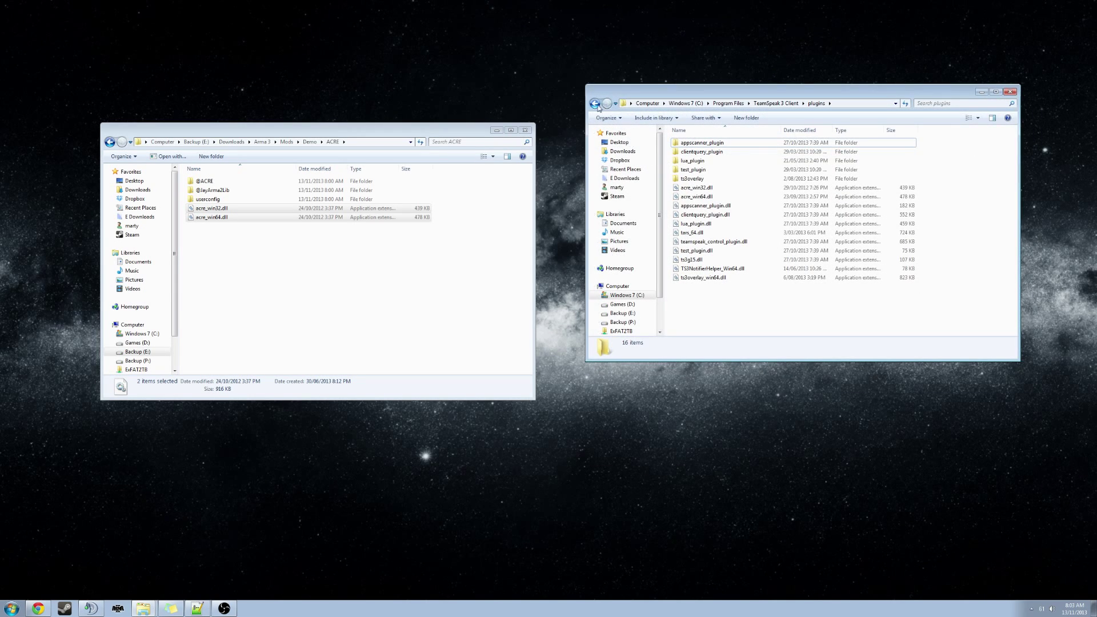
left_click(594, 103)
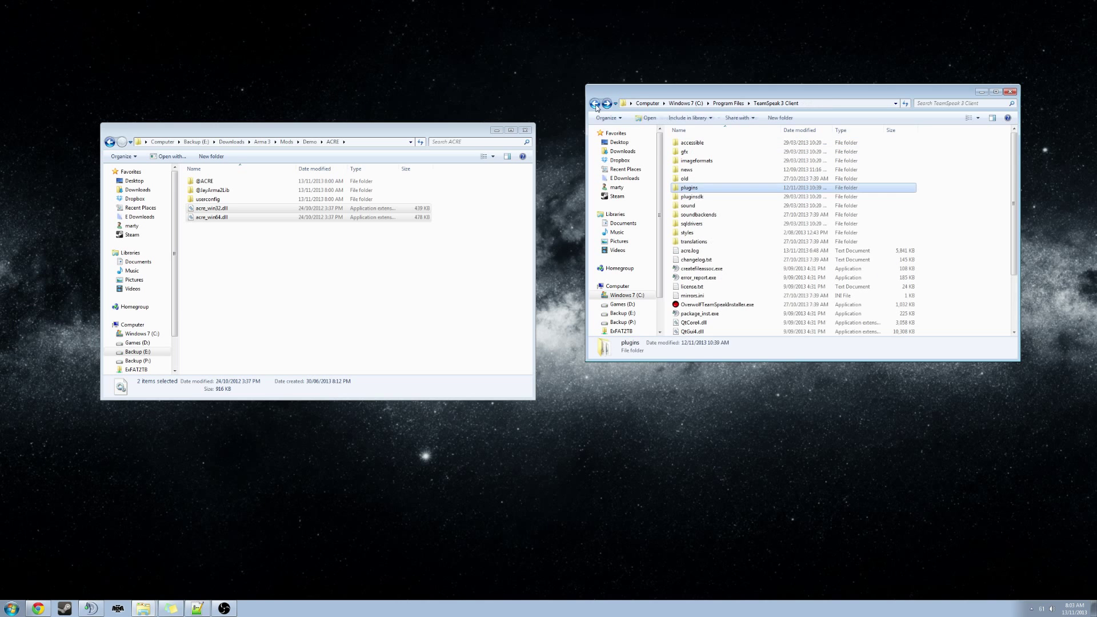
left_click(765, 215)
scroll(756, 172, "down", 3)
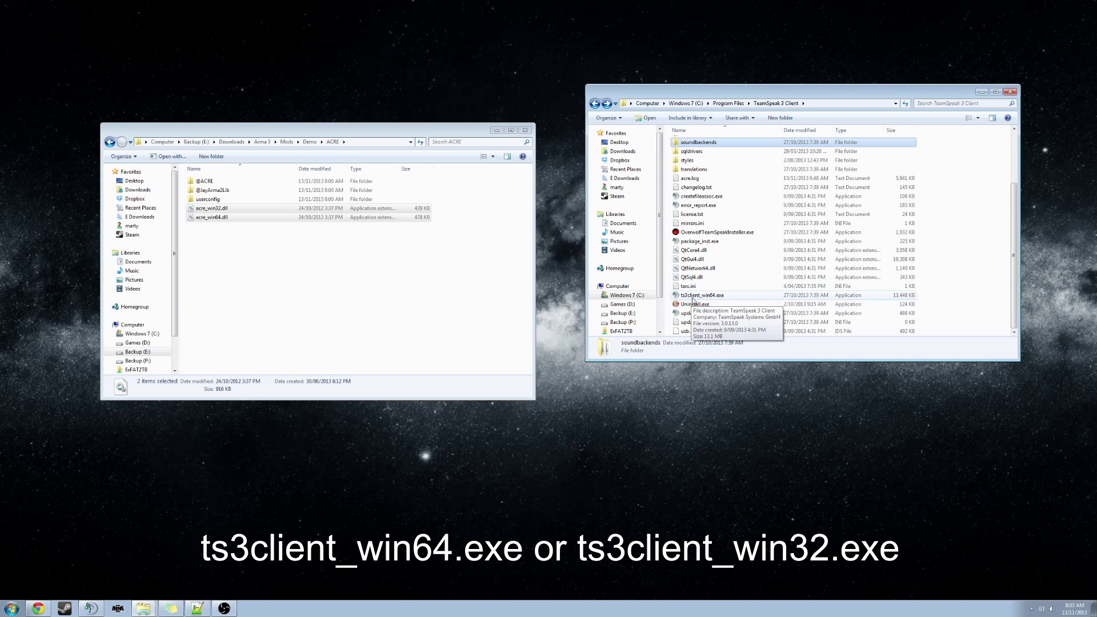
left_click(693, 295)
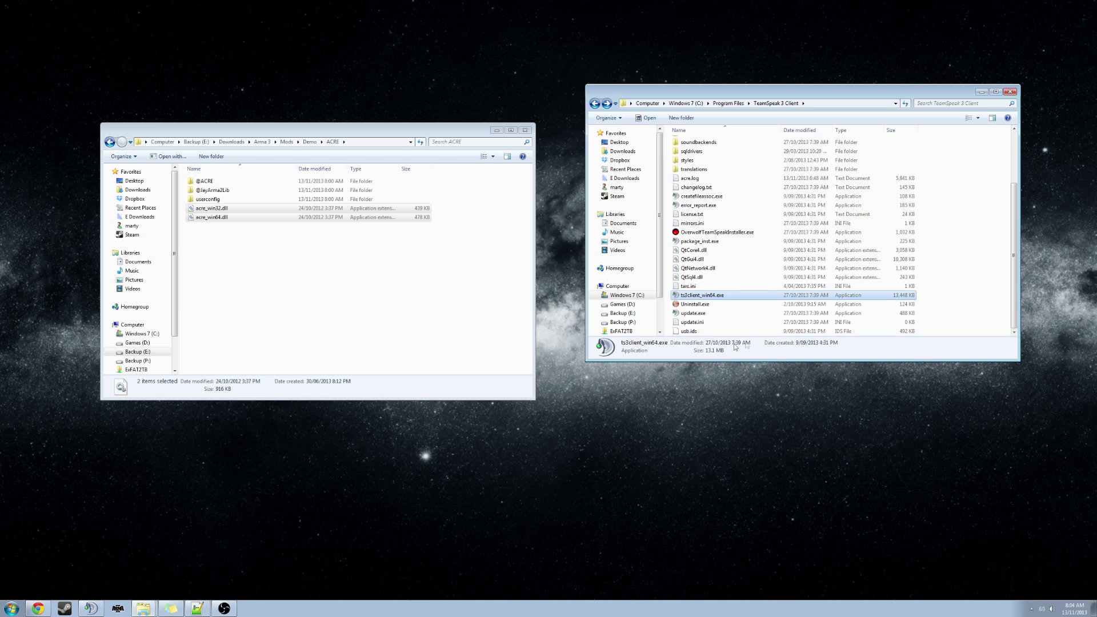
left_click(711, 295)
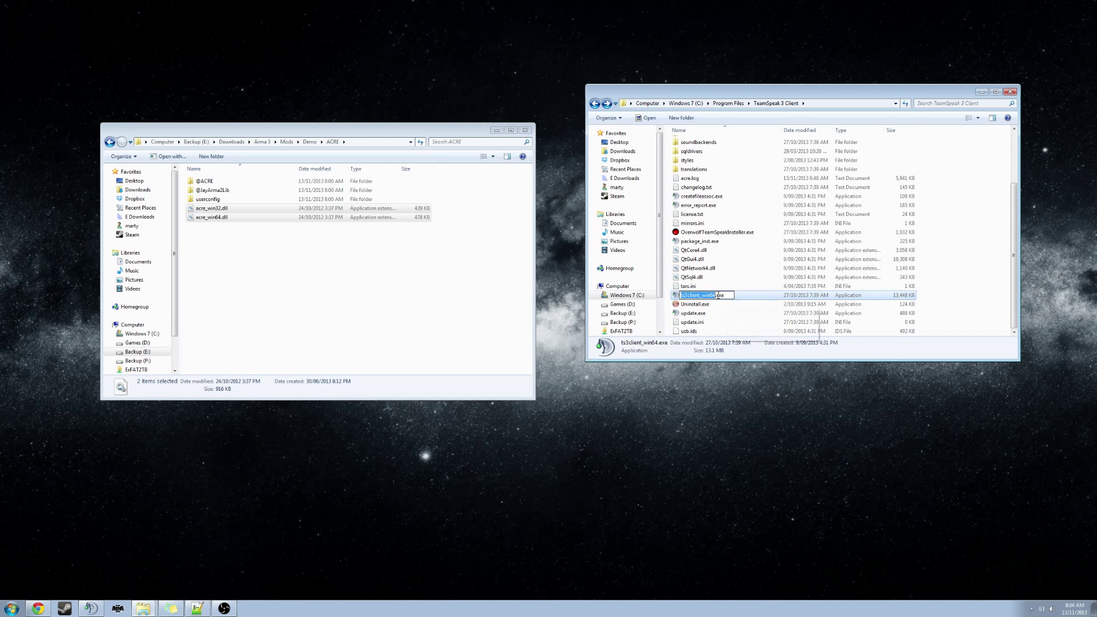
left_click(718, 295)
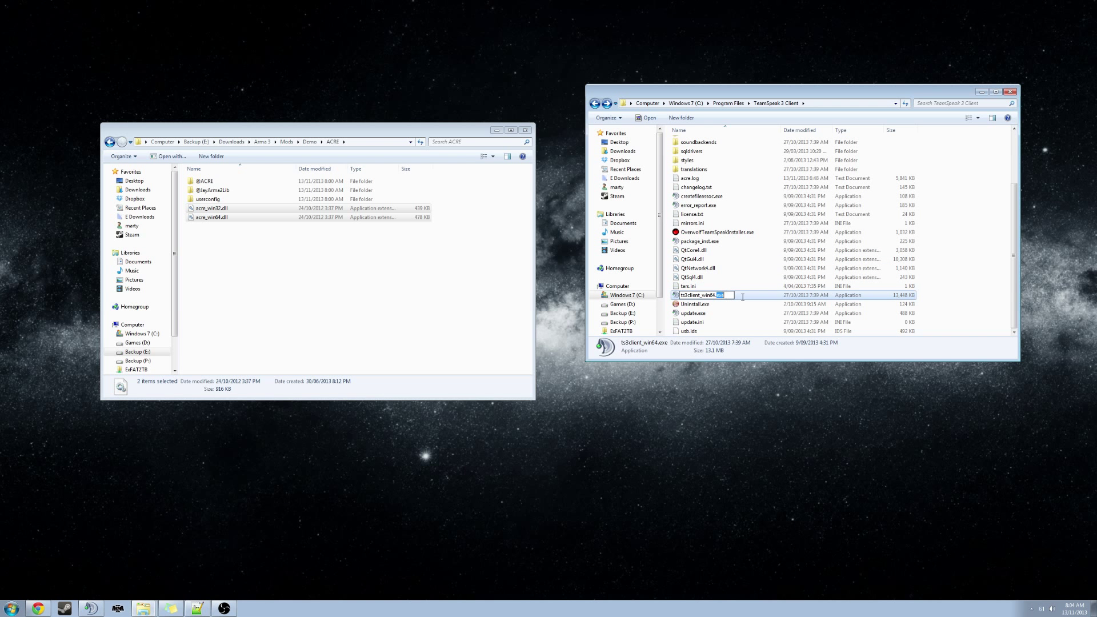
left_click(726, 299)
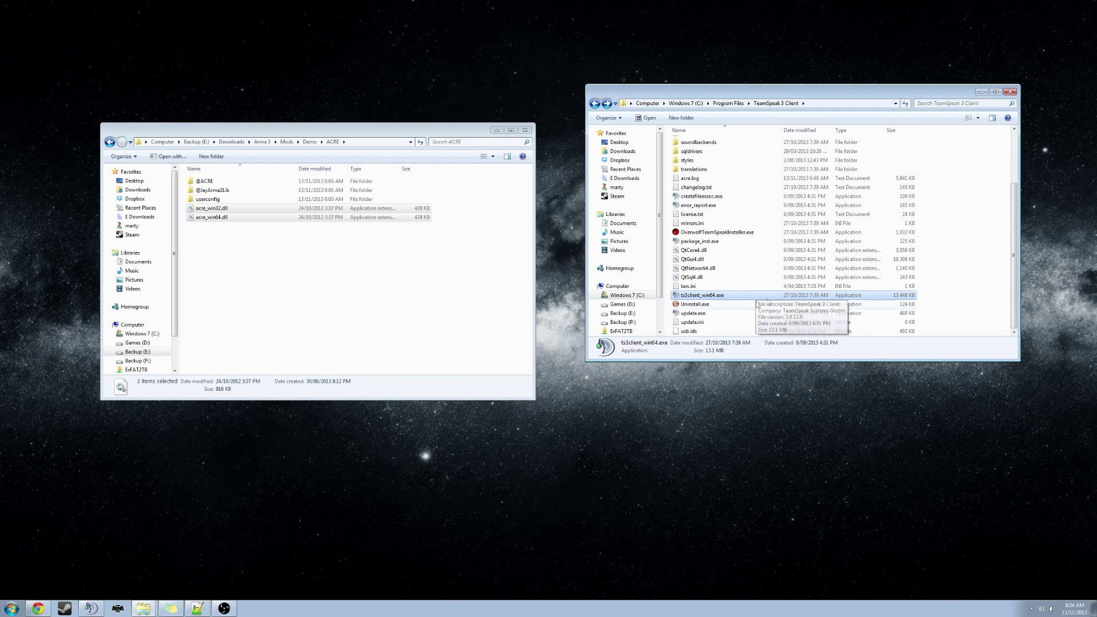
mouse_move(711, 301)
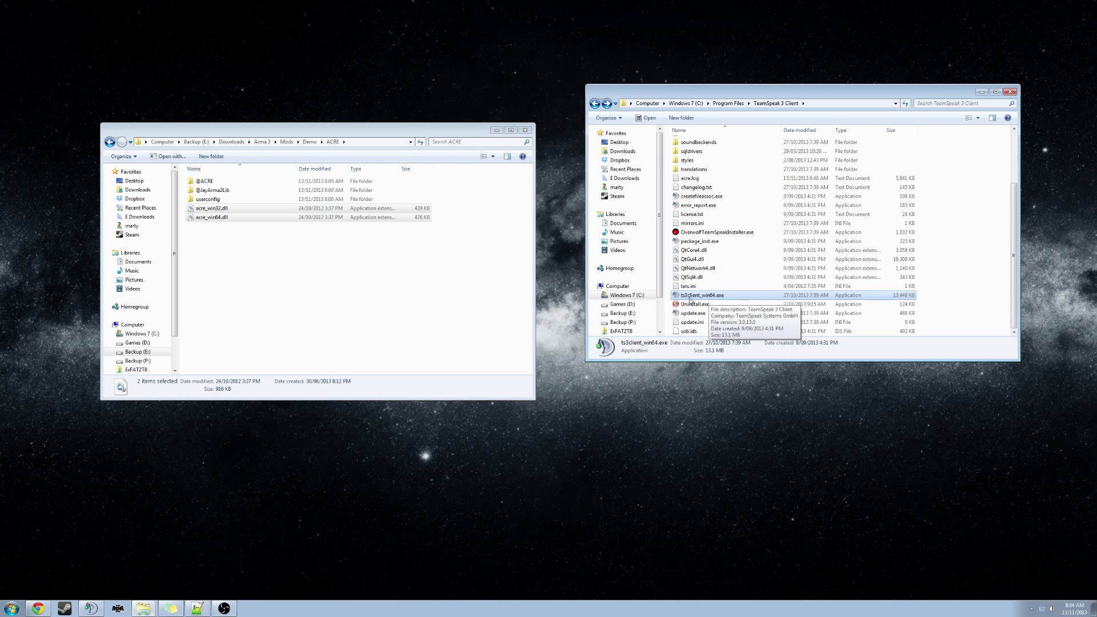
Step: Tick 'Run this program as an administrator' in ts3client_win64.exe's Compatibility properties
right_click(710, 298)
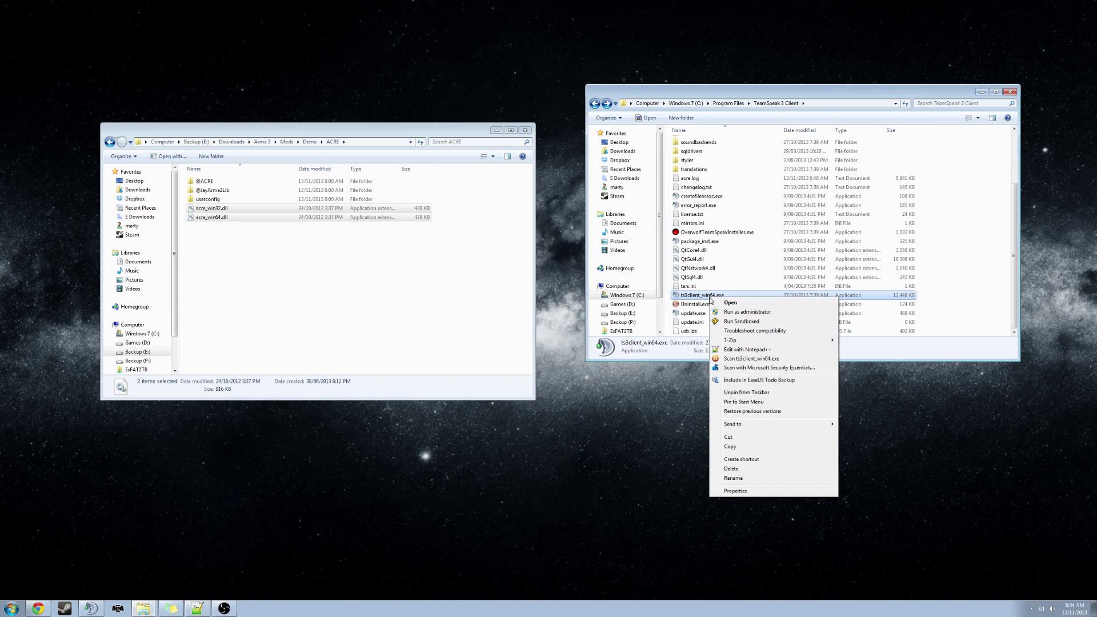
left_click(755, 492)
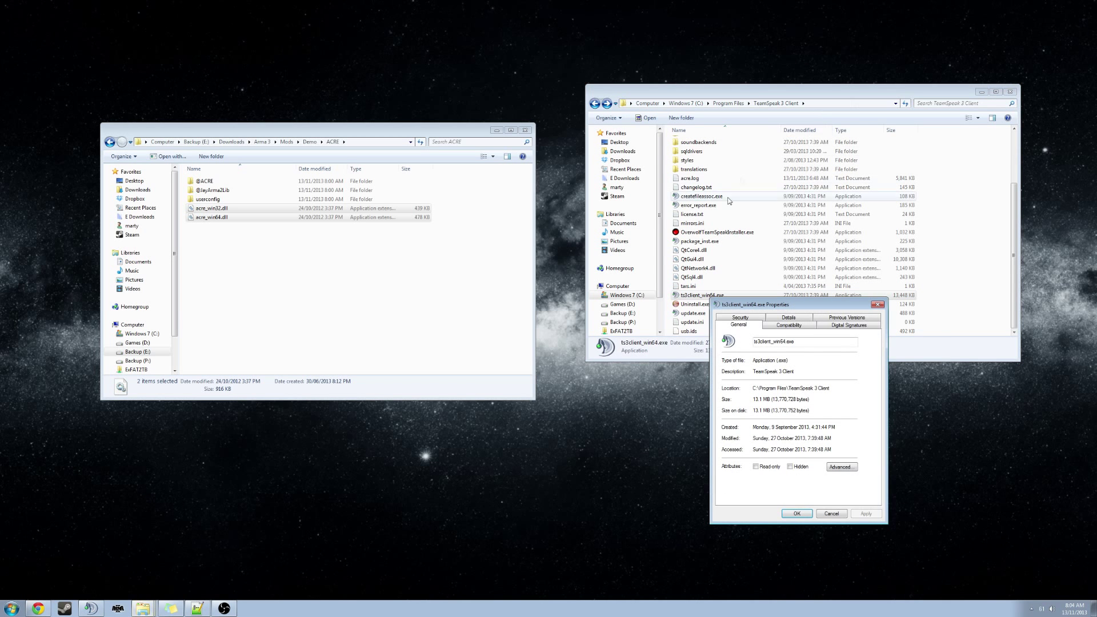
left_click(785, 326)
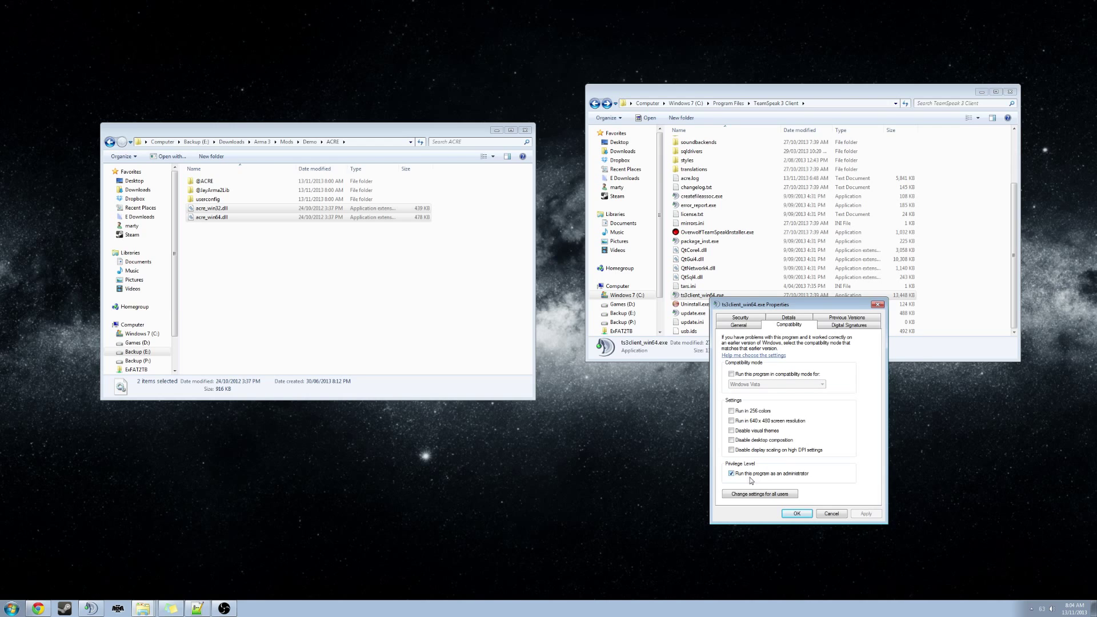
left_click(732, 474)
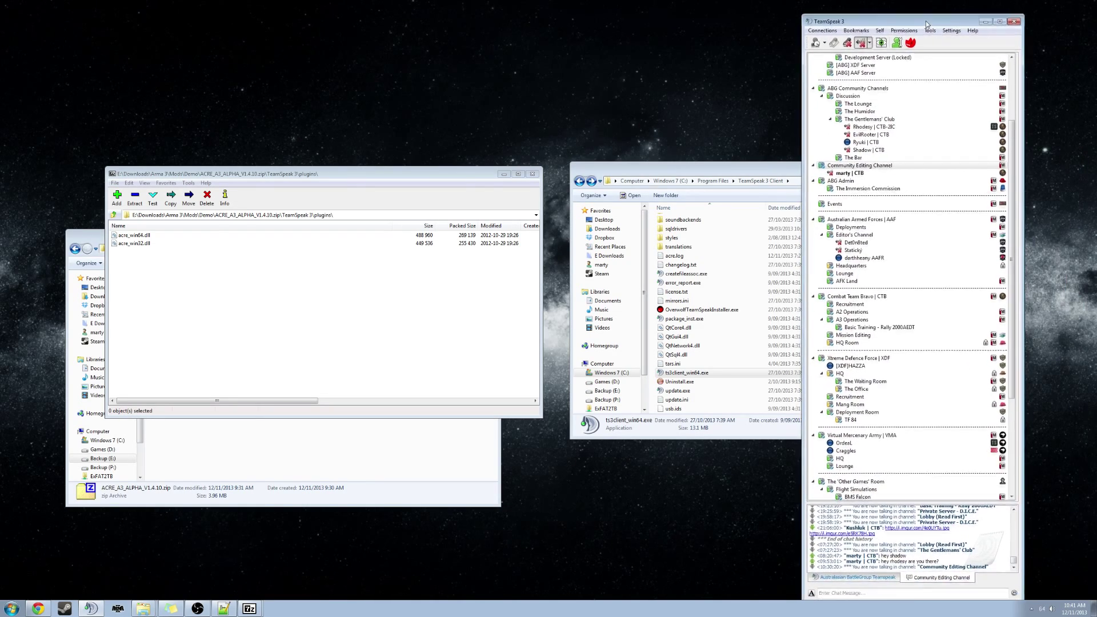
Step: Confirm ACRE Plugin 1.4.10 is enabled in TeamSpeak's plugin list, then close the list
left_click(950, 18)
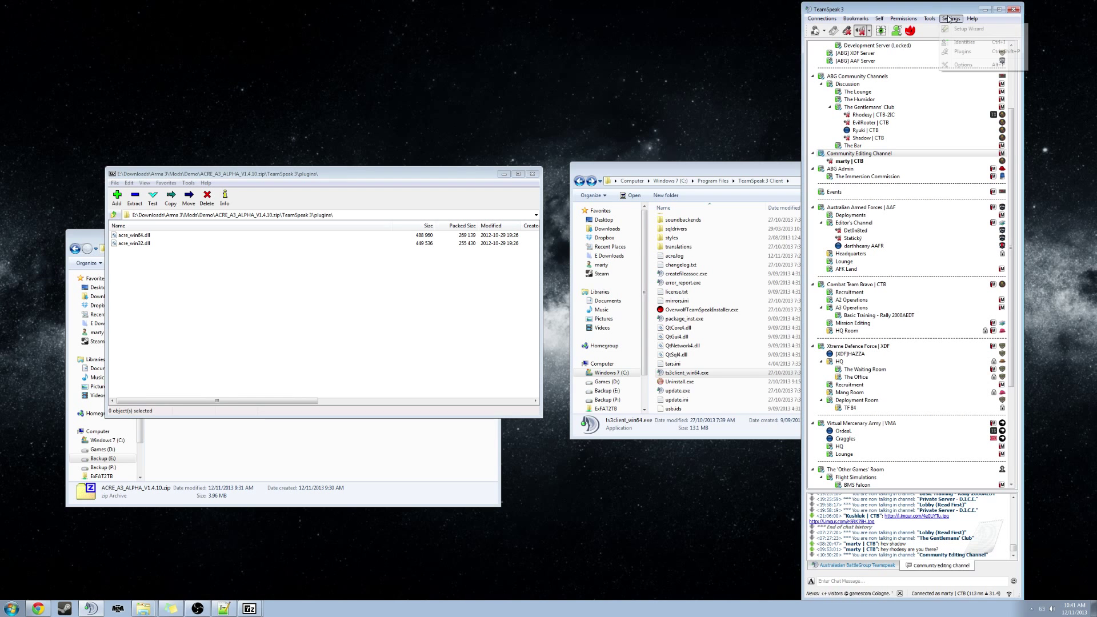
left_click(963, 52)
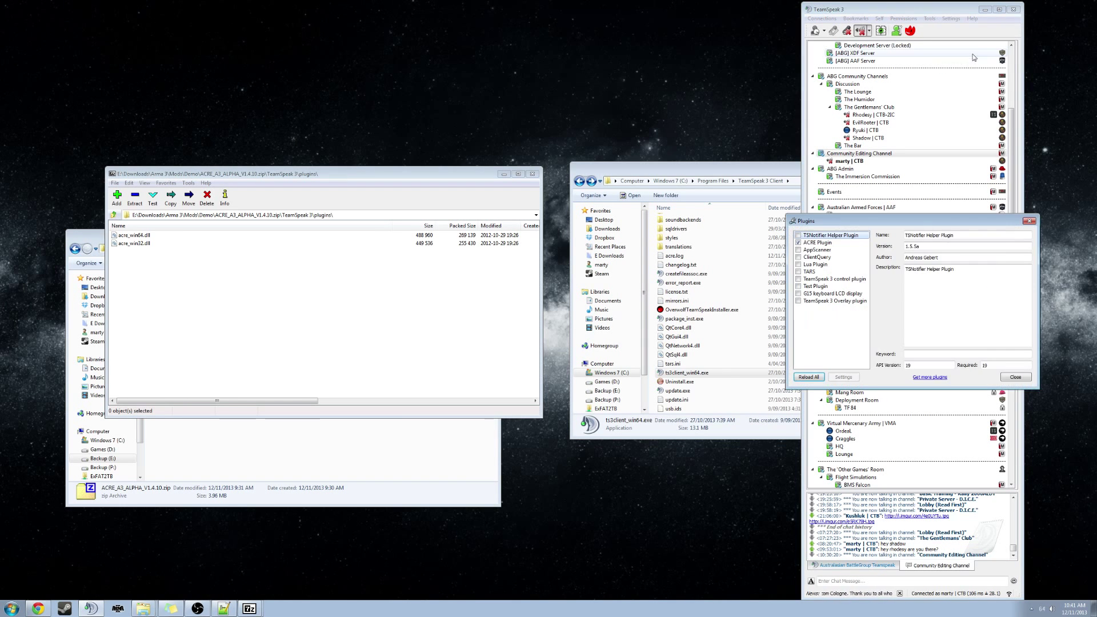
left_click_drag(847, 205, 800, 226)
left_click(780, 246)
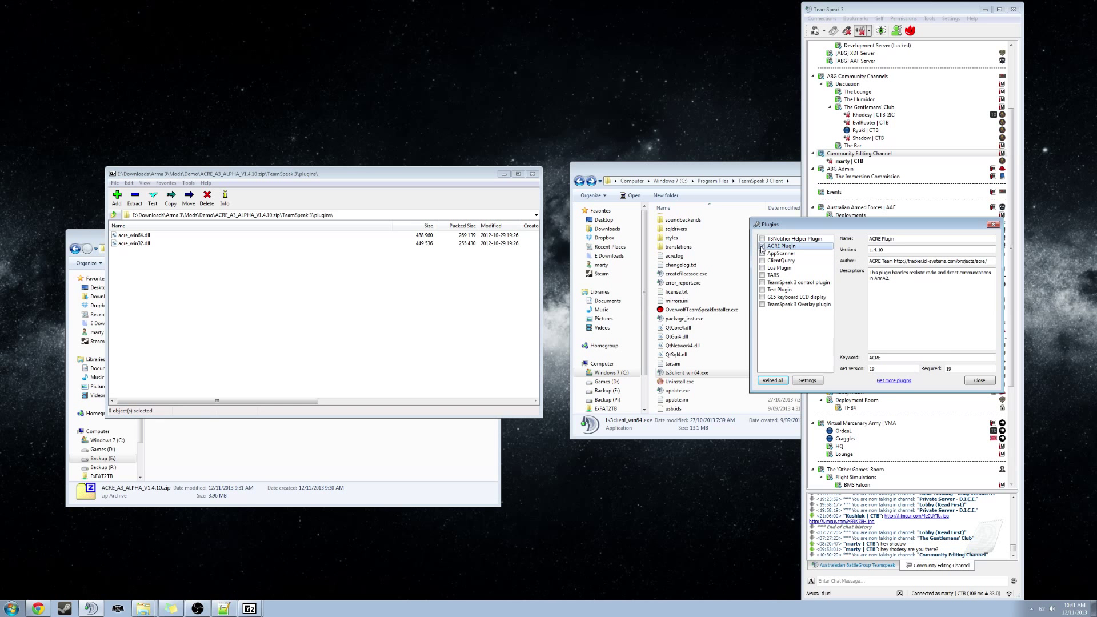
left_click(781, 253)
left_click(769, 249)
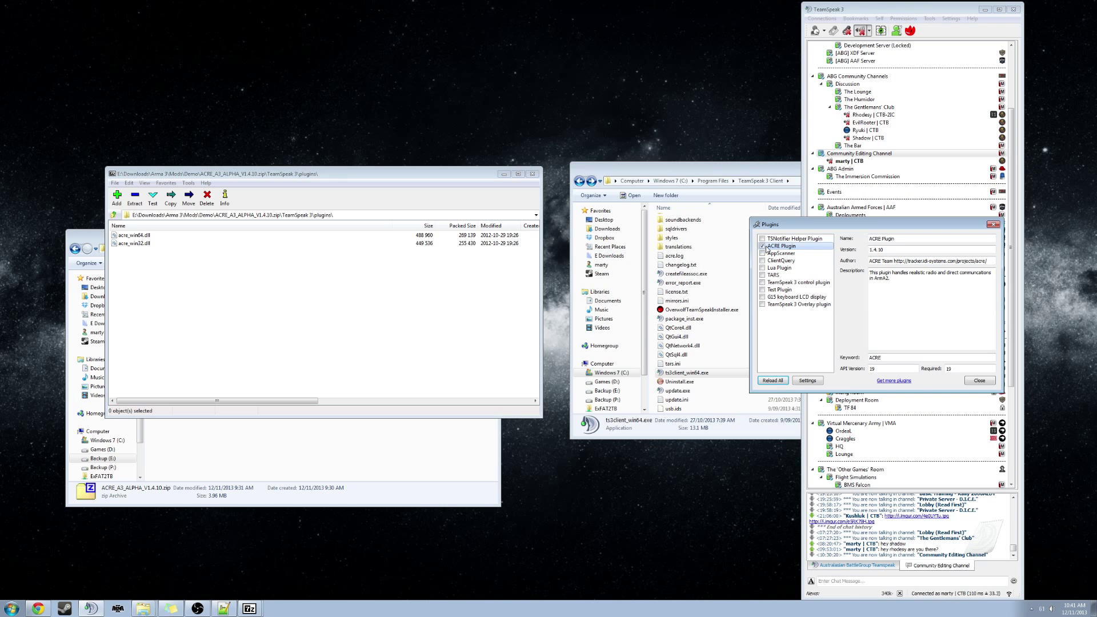
left_click(979, 381)
Step: Open TeamSpeak Options on the Hotkeys page, keeping hotkey mode as Keyboard & Mouse Only
left_click(950, 19)
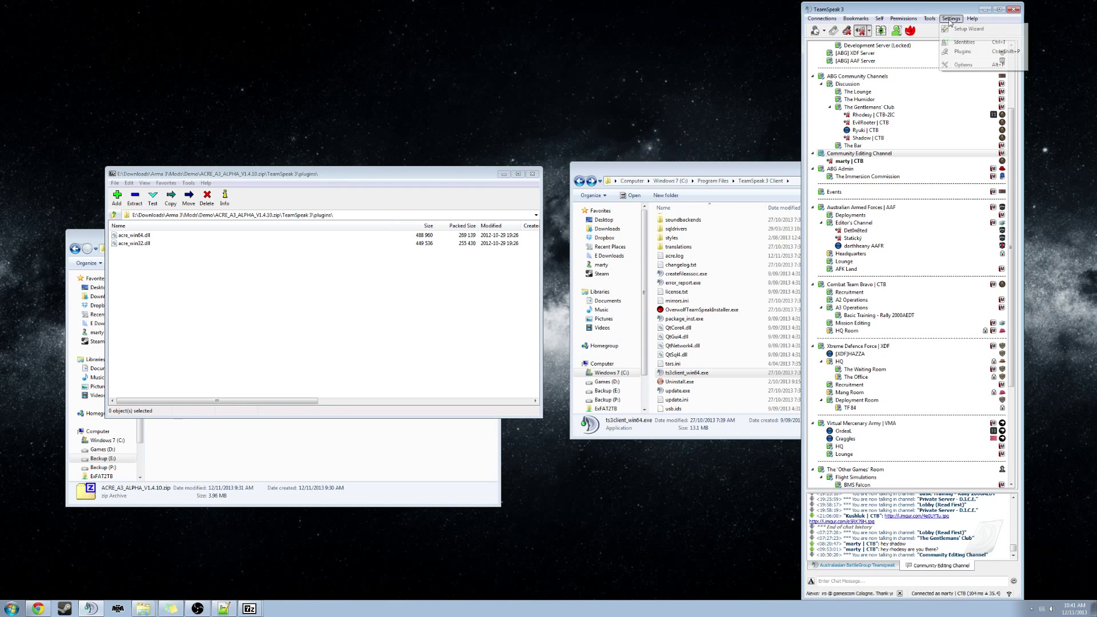
left_click(962, 65)
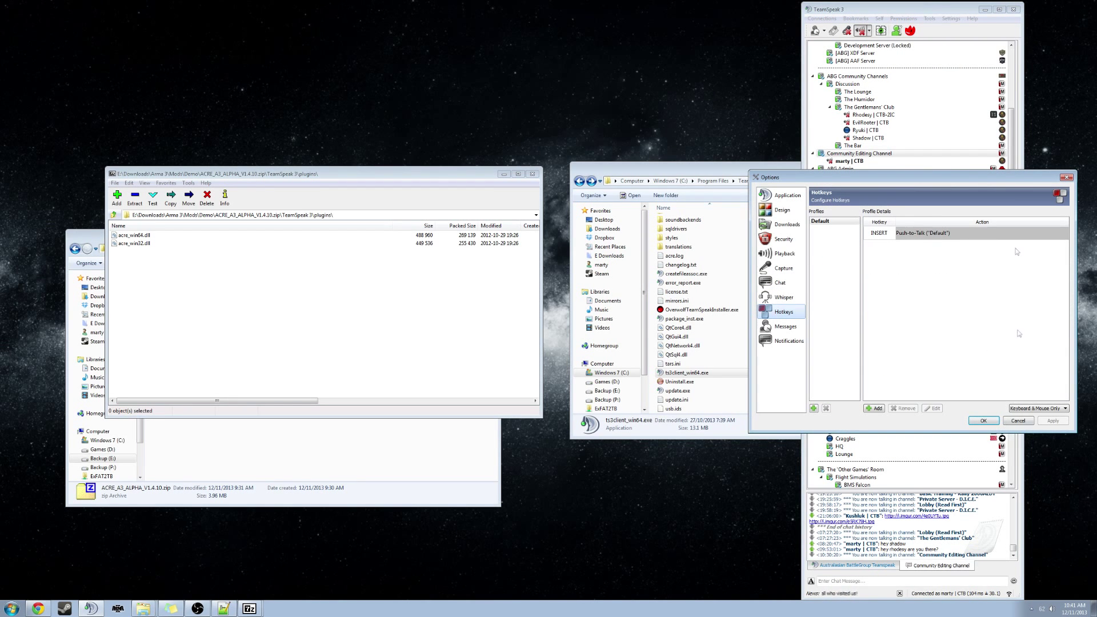
left_click_drag(979, 177, 892, 167)
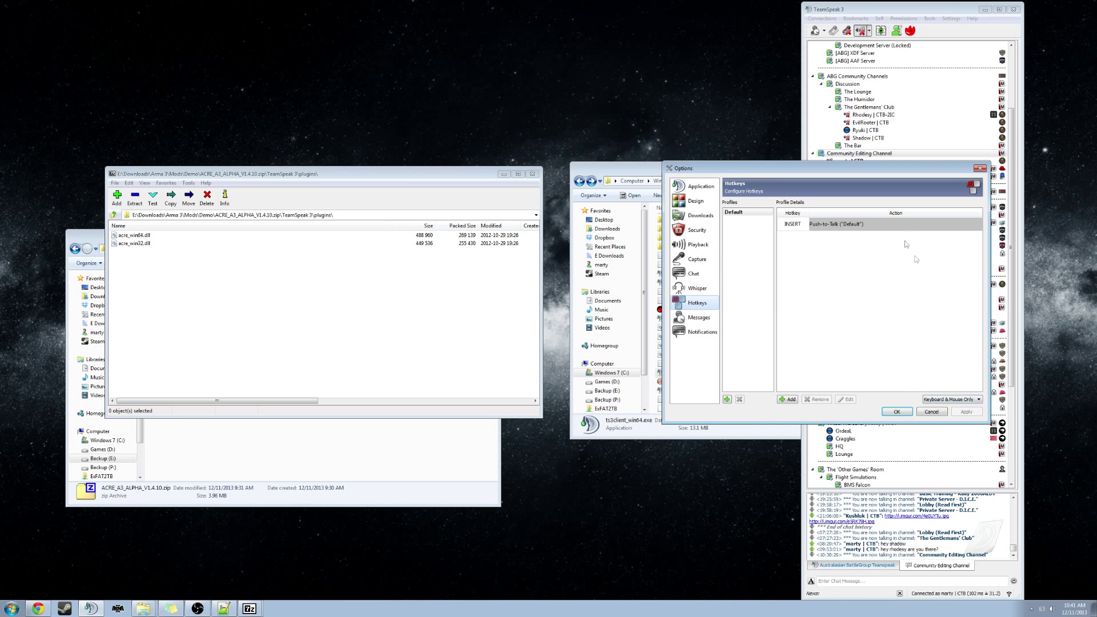
left_click(947, 401)
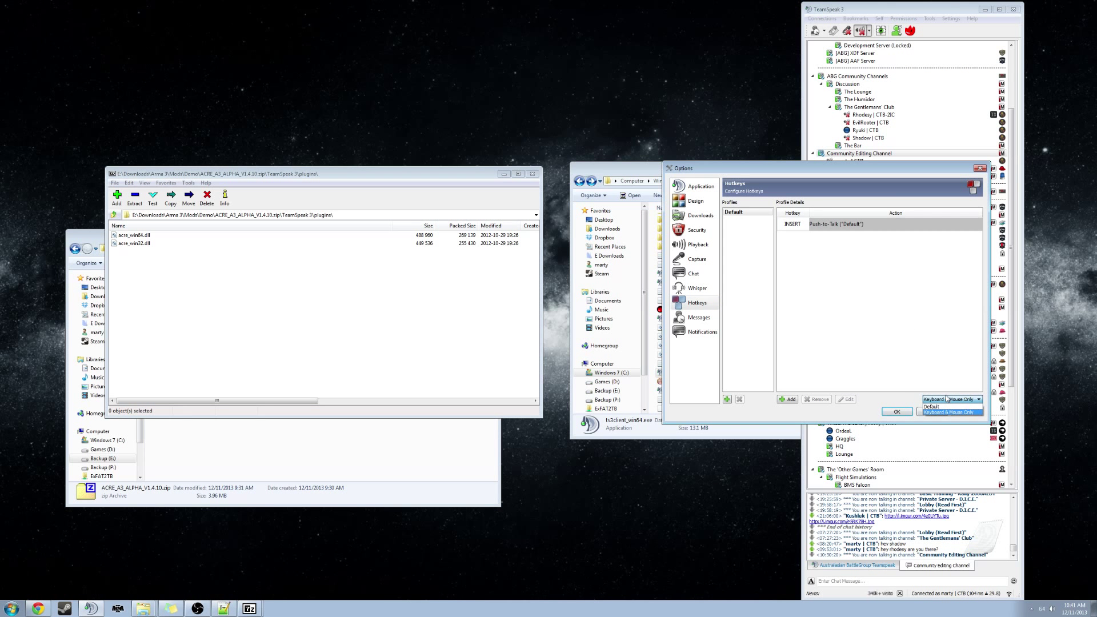
left_click(937, 406)
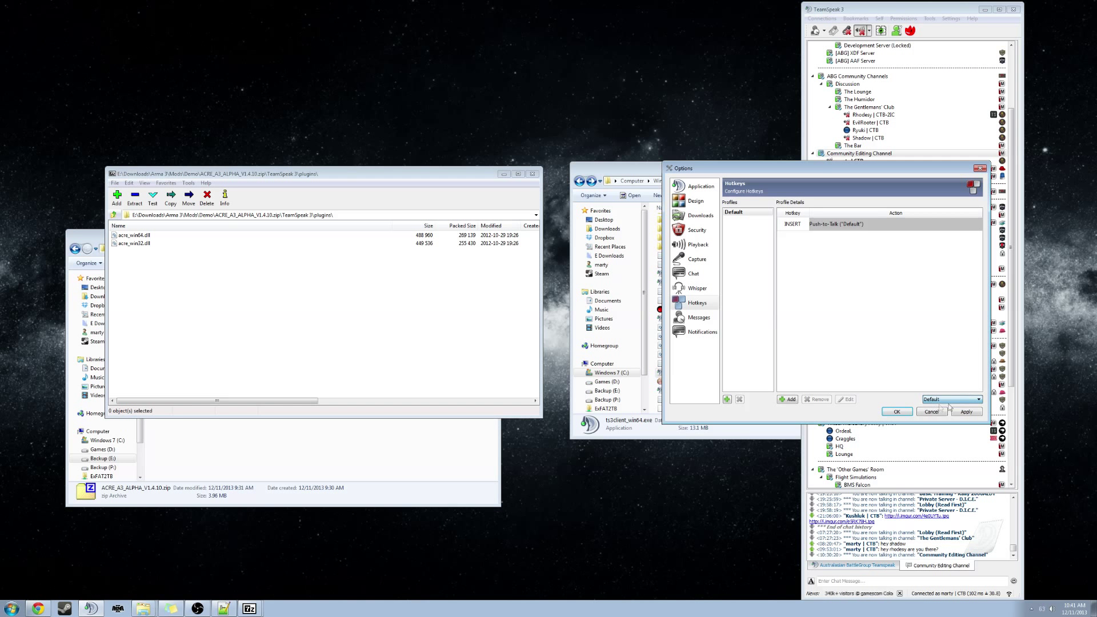
left_click(950, 401)
left_click(948, 412)
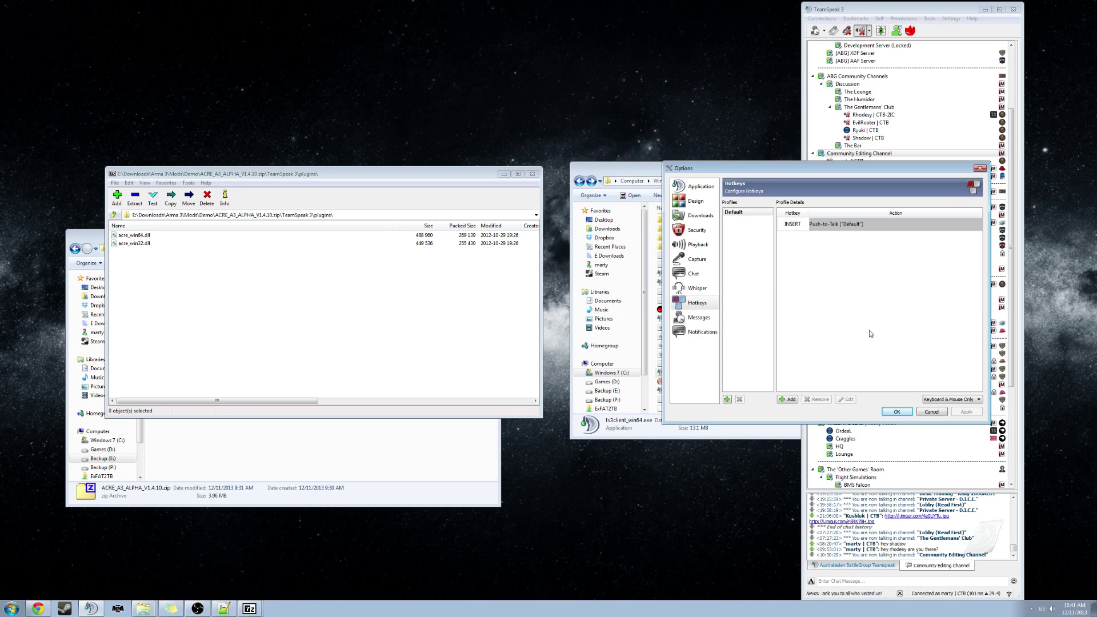
Step: Select the INSERT Push-to-Talk hotkey and switch to the Capture settings page
key("Escape")
key("alt+p")
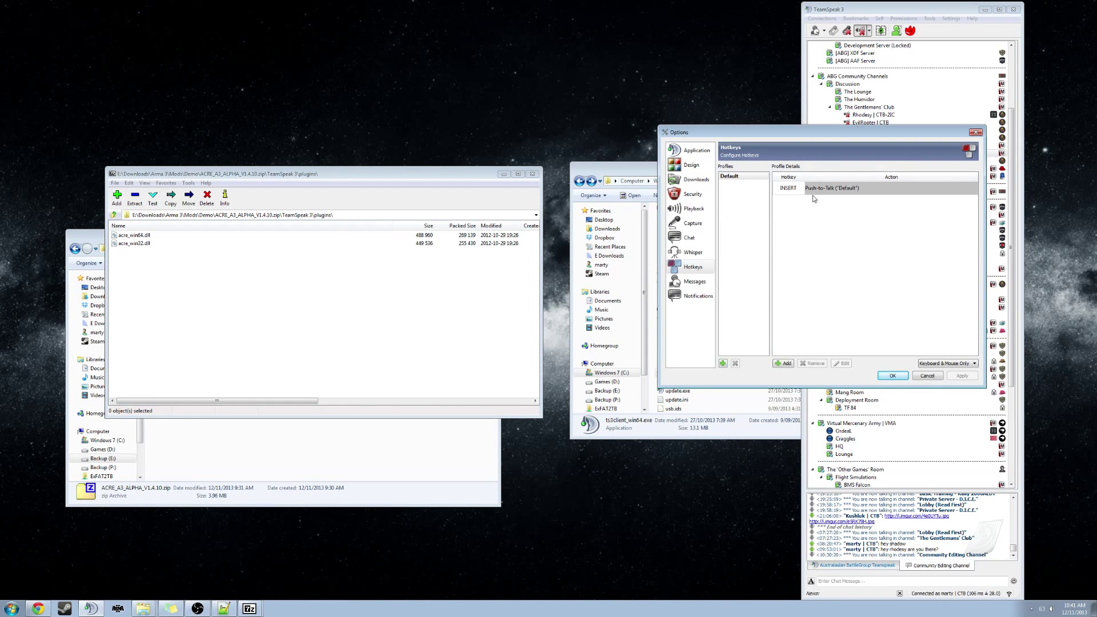
left_click(810, 192)
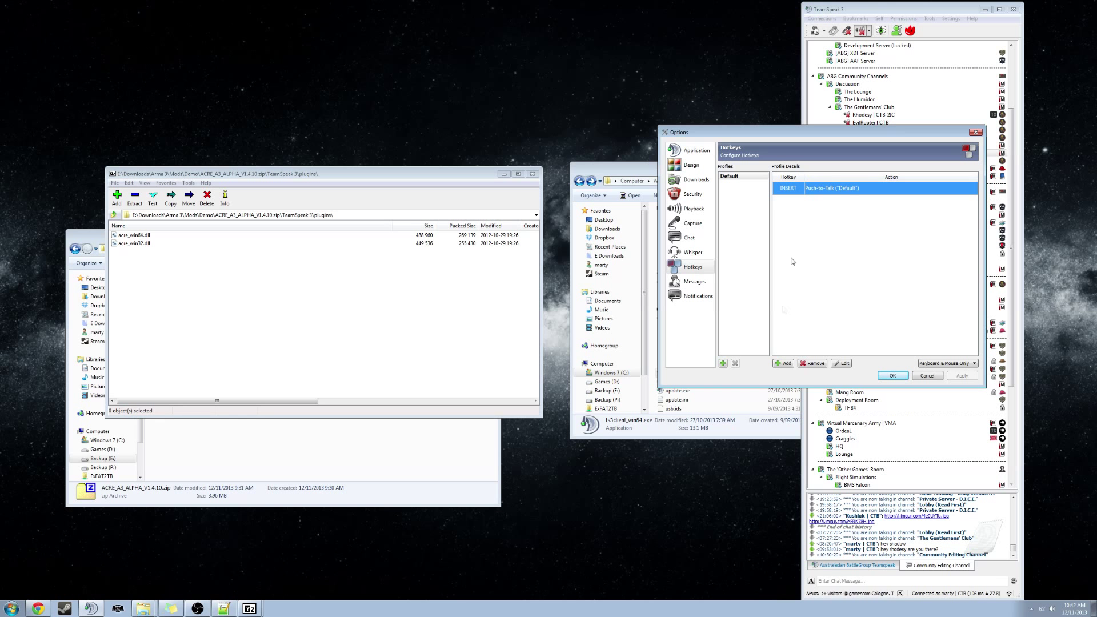
left_click(696, 225)
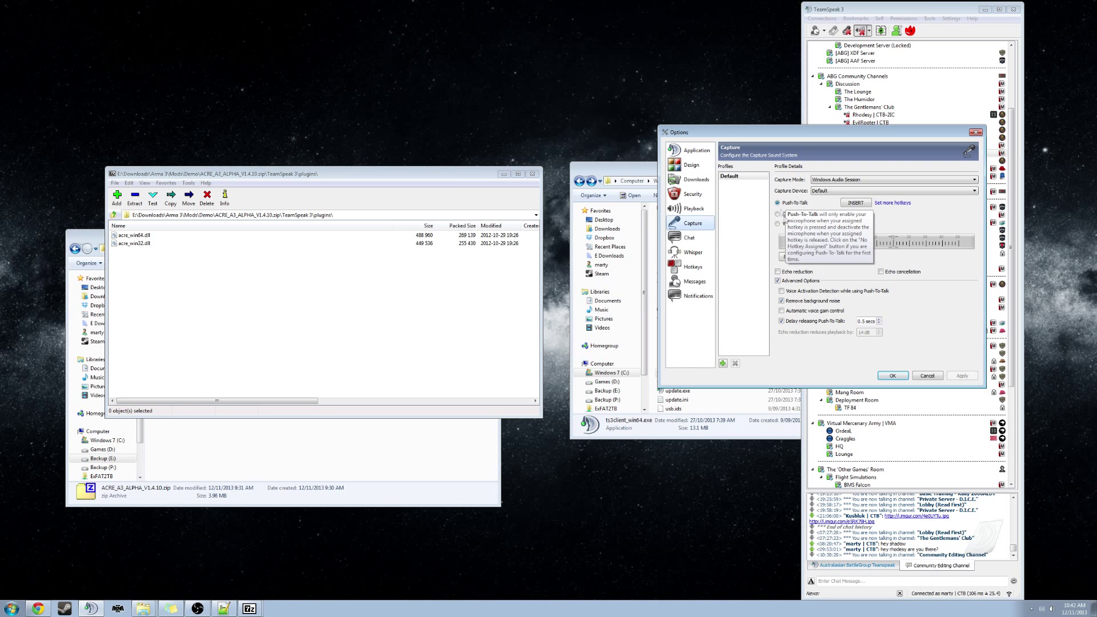
Step: Keep push-to-talk on INSERT and re-enable the advanced capture options
left_click(856, 204)
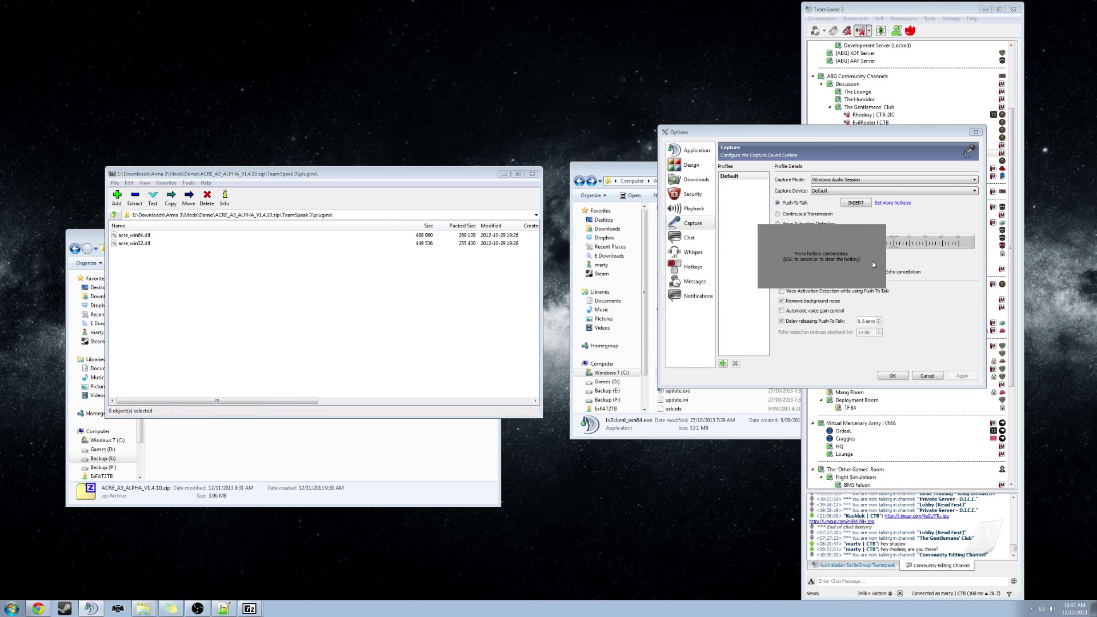
key("Insert")
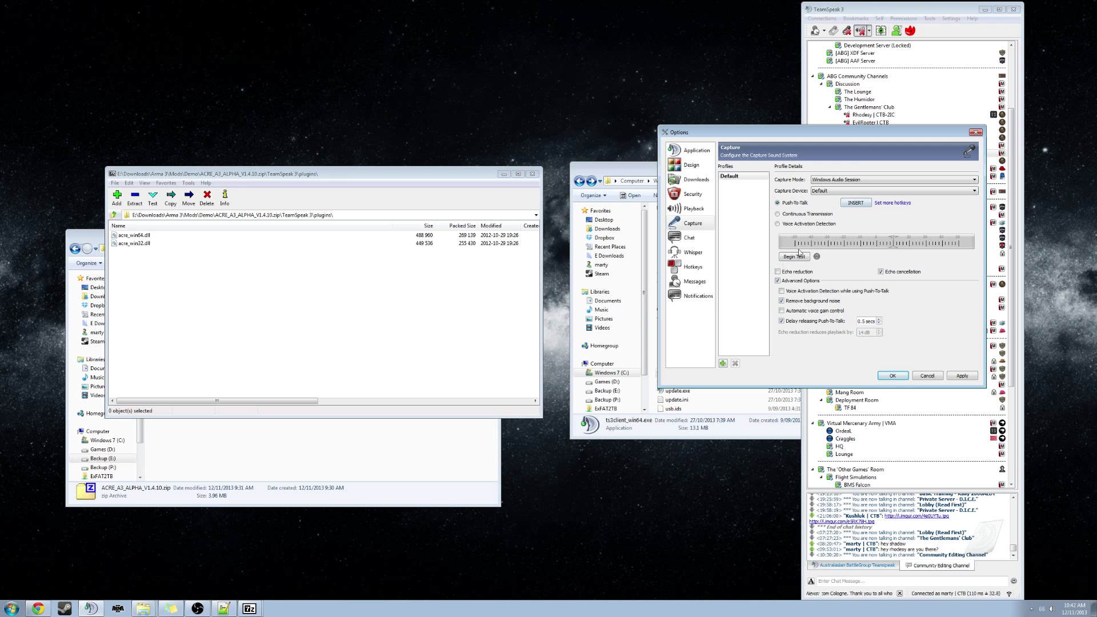
left_click(778, 281)
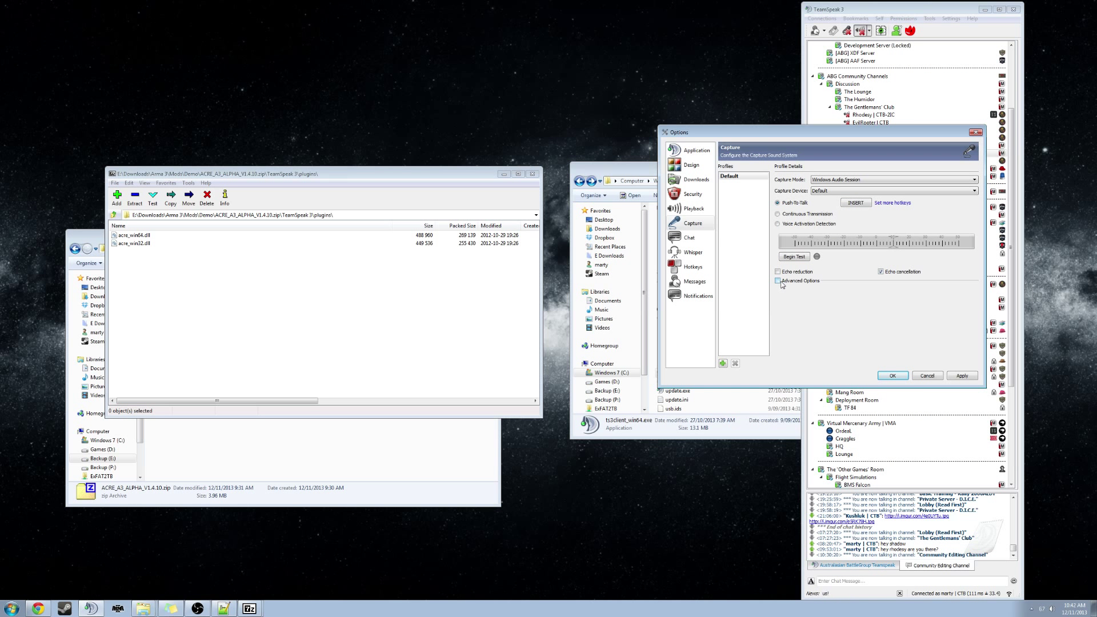
left_click(780, 282)
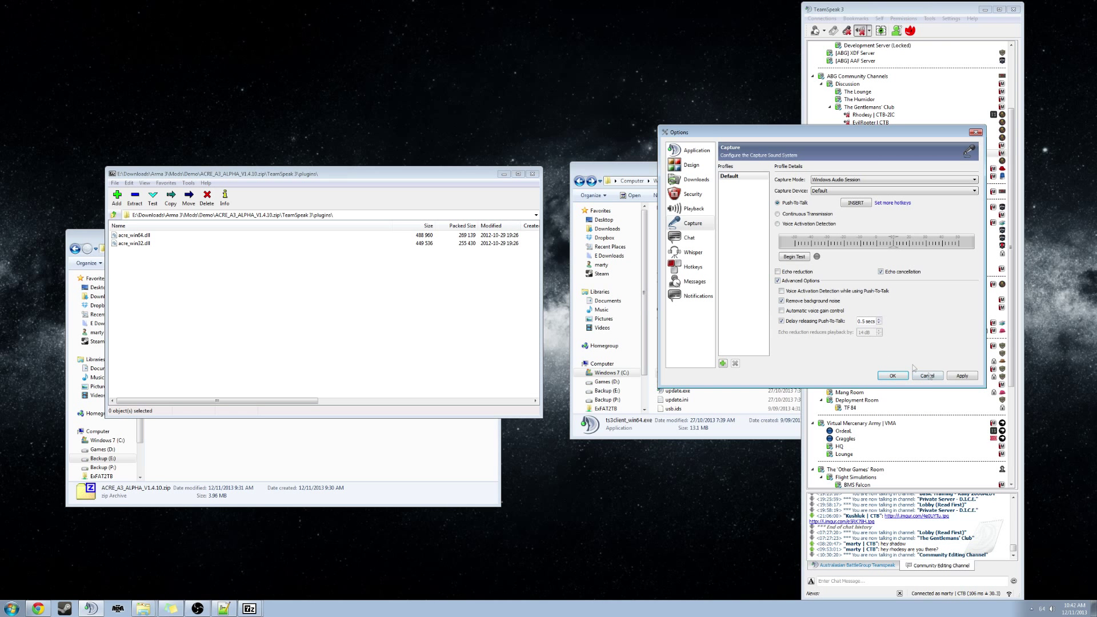
Step: Apply and save the capture settings, closing the Options dialog
left_click(962, 376)
left_click(892, 376)
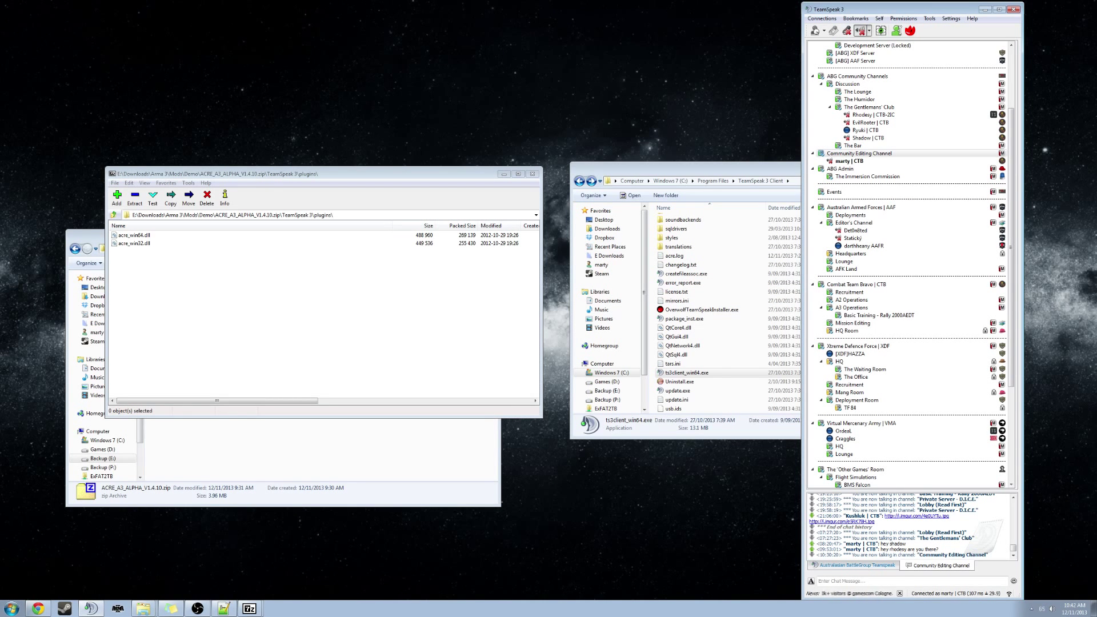
left_click(950, 19)
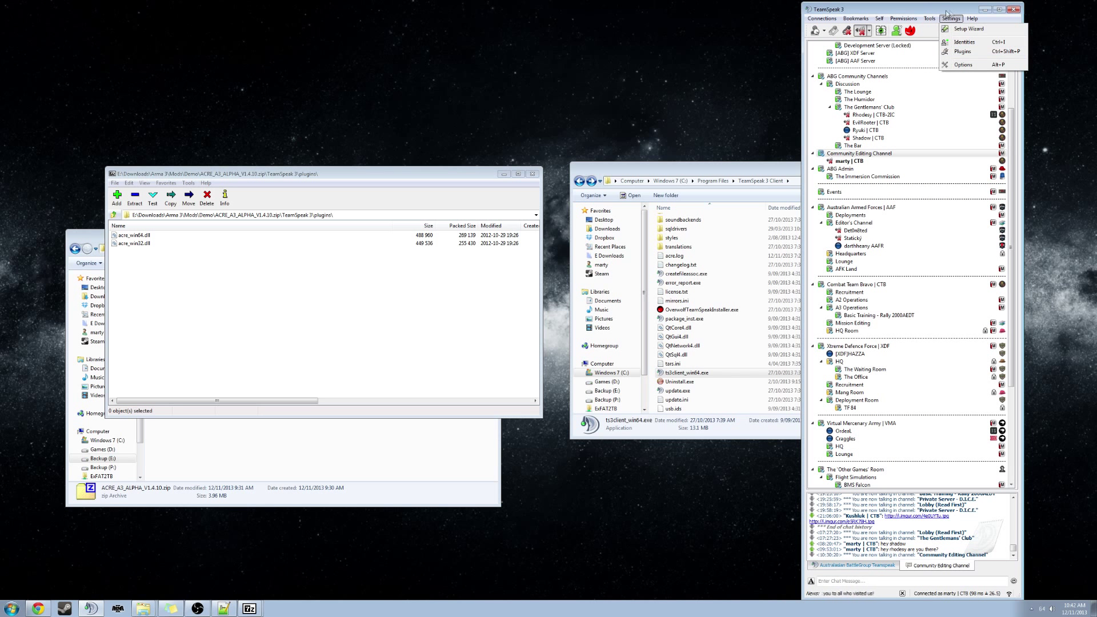
left_click(950, 17)
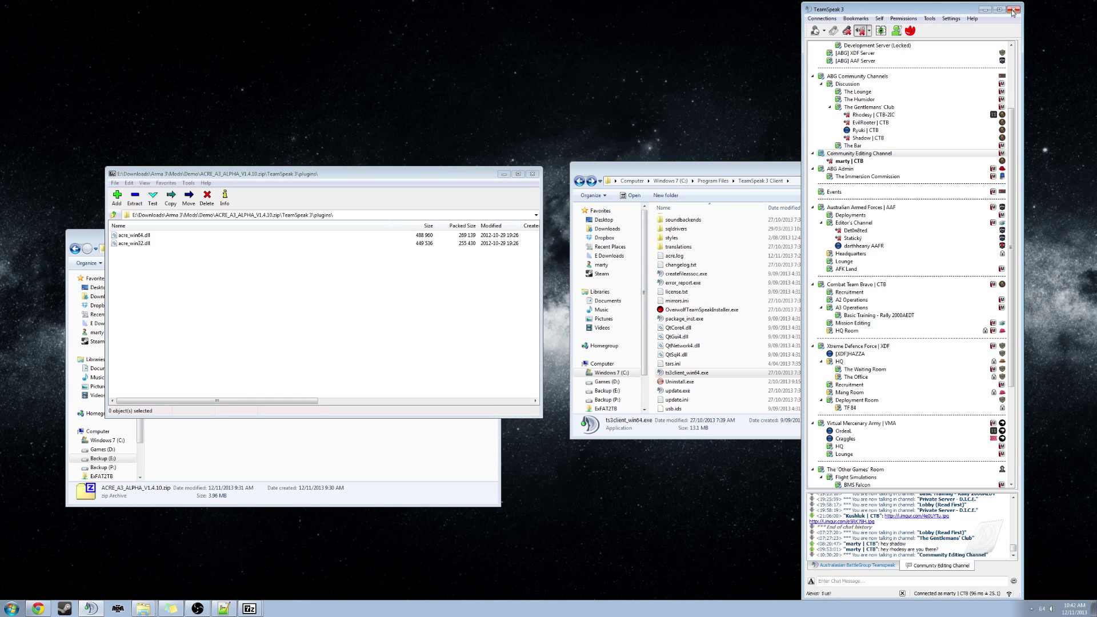
Step: Hide TeamSpeak and open the Microphone's properties from the Windows recording devices
left_click(984, 9)
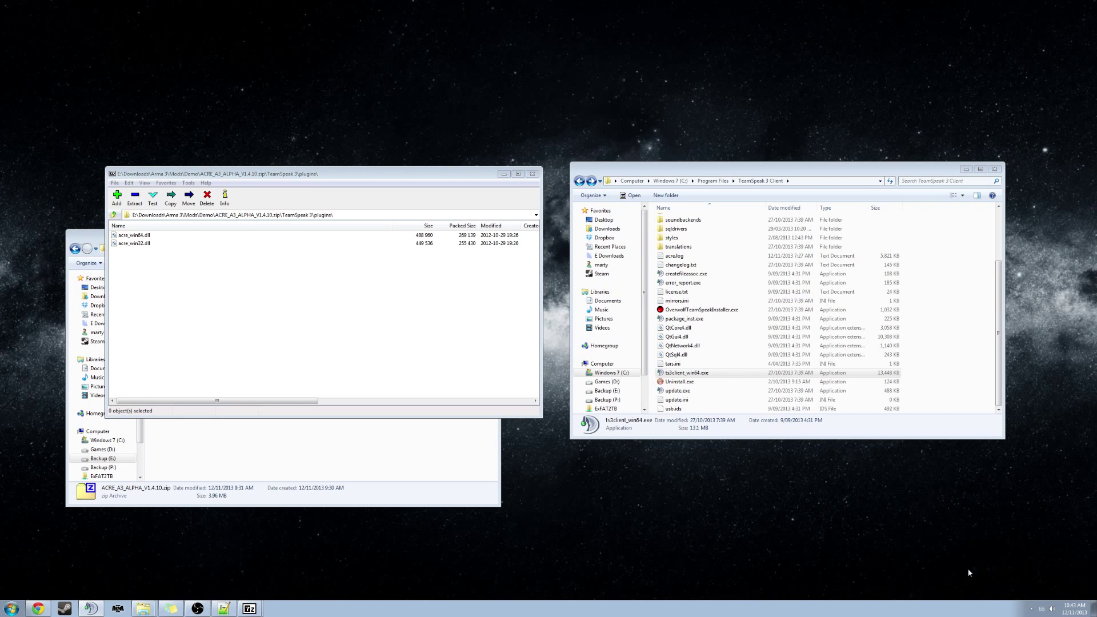
right_click(1052, 609)
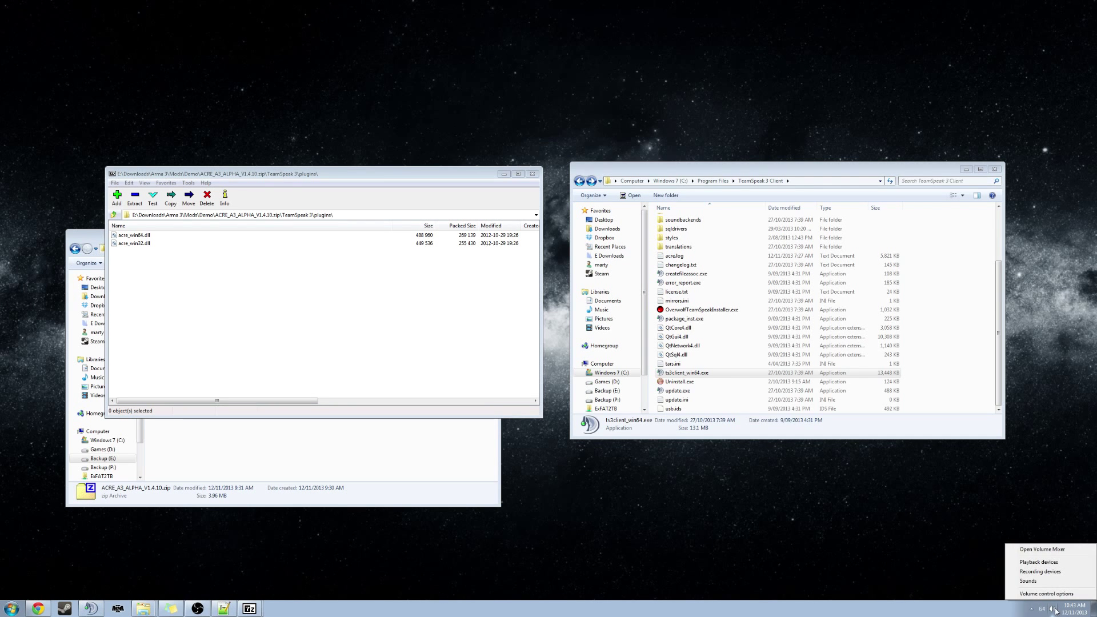
left_click(1033, 572)
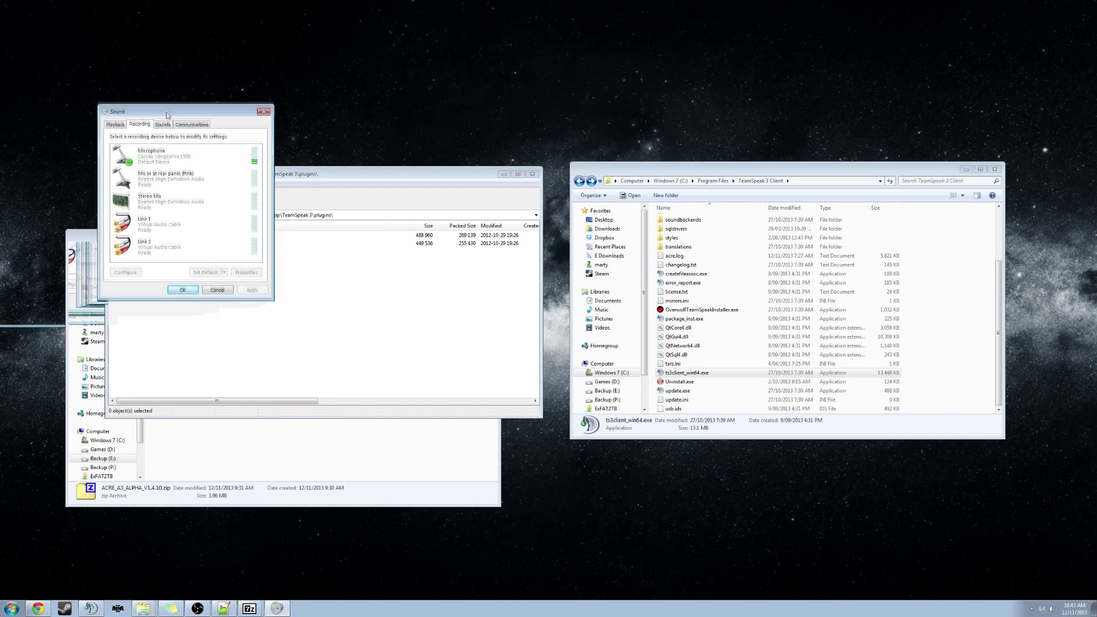
left_click_drag(168, 112, 430, 50)
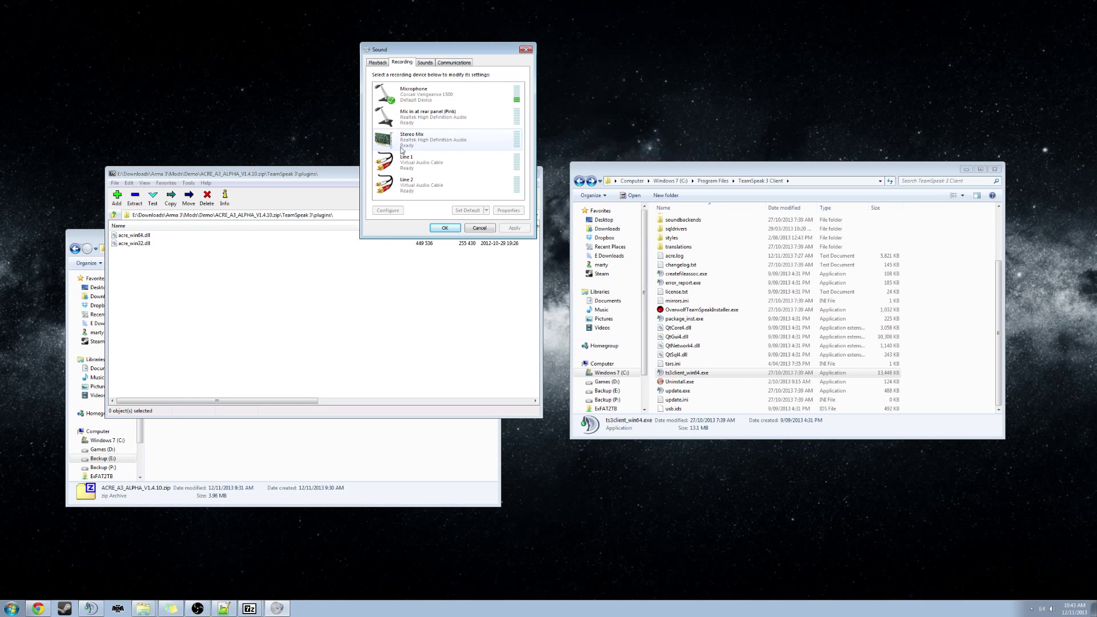
left_click(412, 116)
left_click(409, 95)
right_click(433, 96)
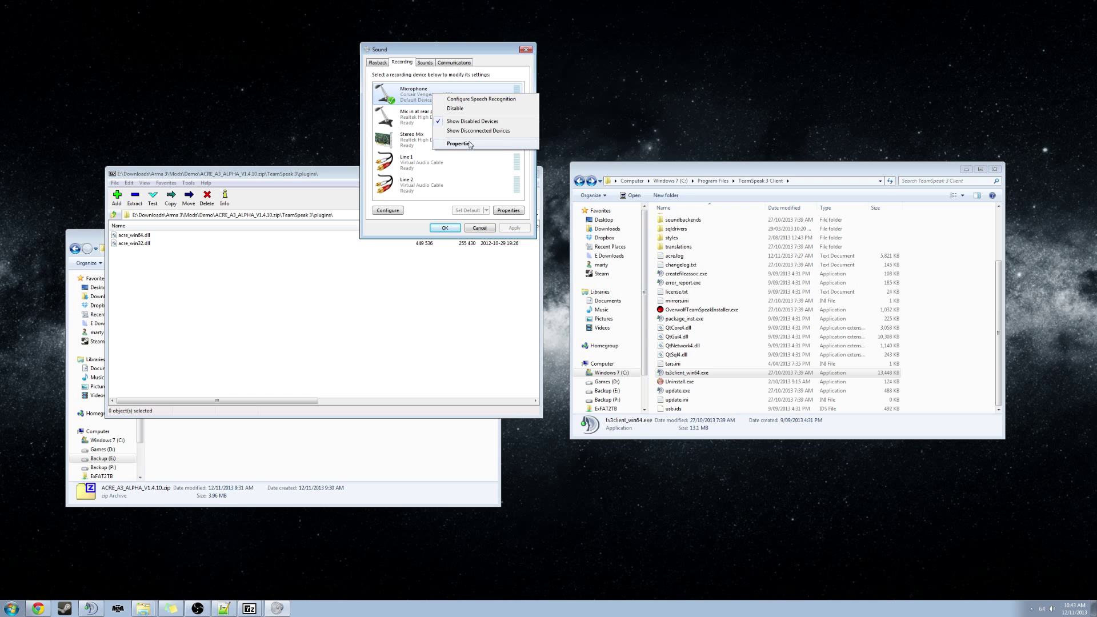
left_click(458, 144)
Step: Leave exclusive control off in the microphone's Advanced settings and close both sound dialogs
left_click(480, 97)
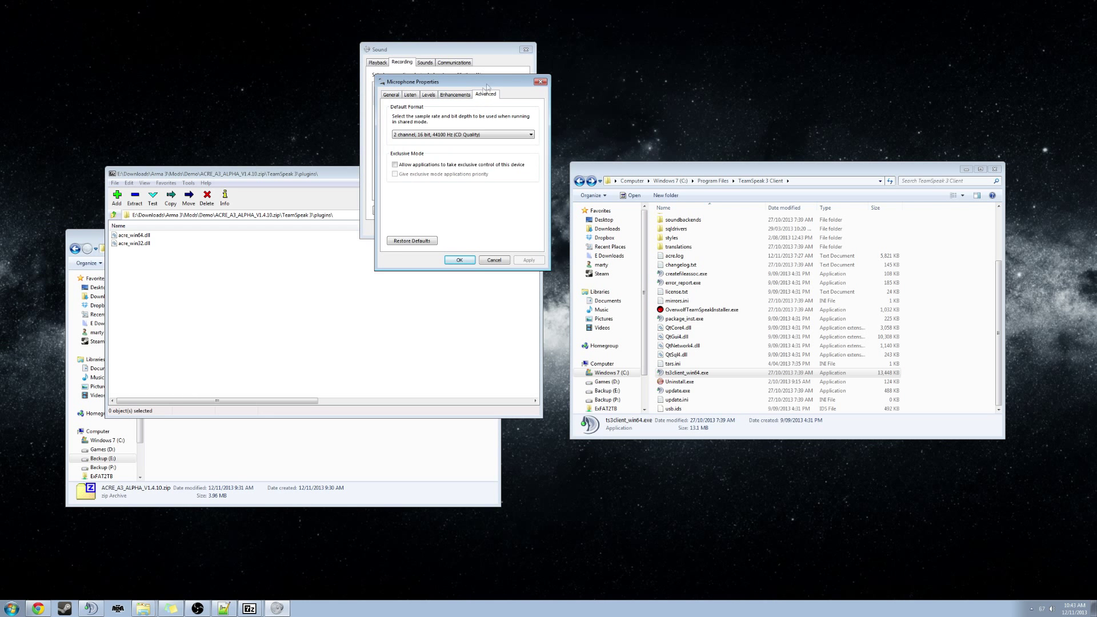
left_click_drag(487, 85, 622, 129)
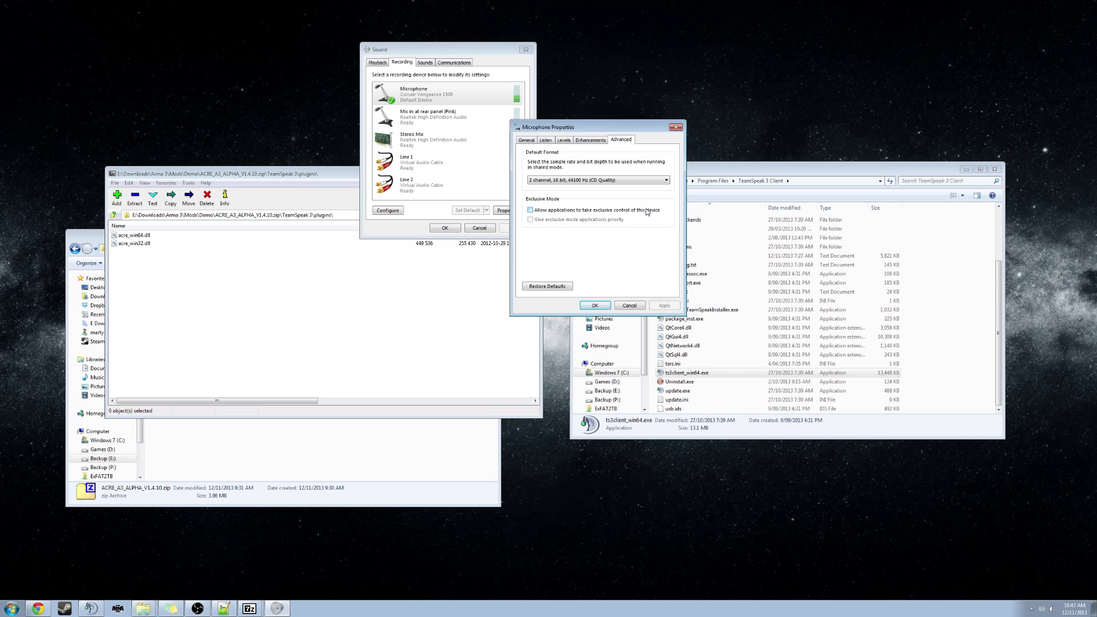
left_click(531, 210)
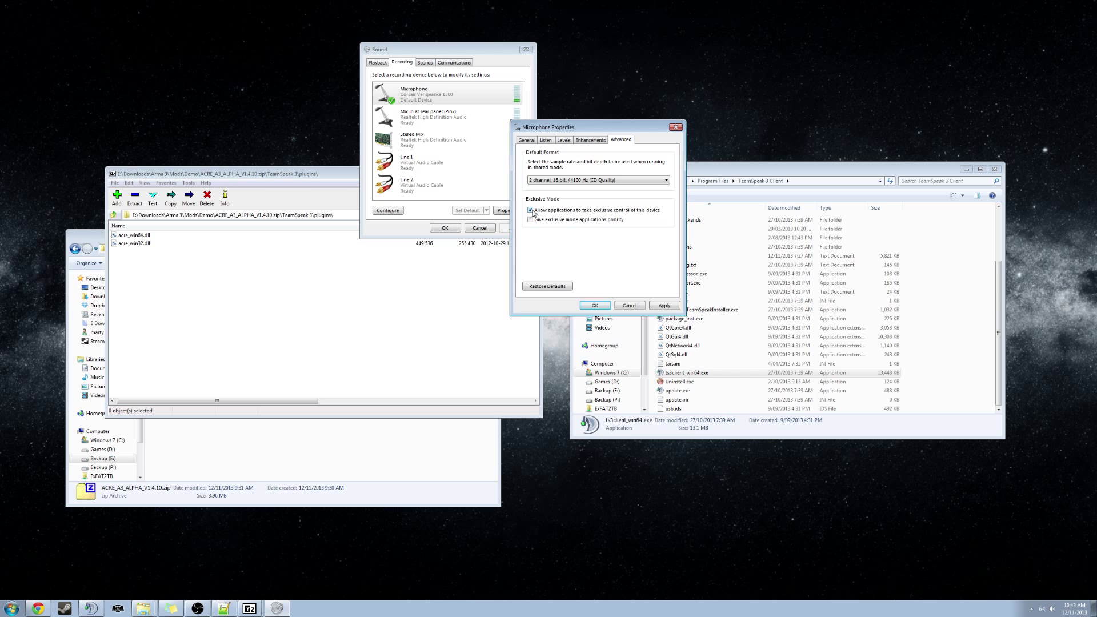
left_click(532, 212)
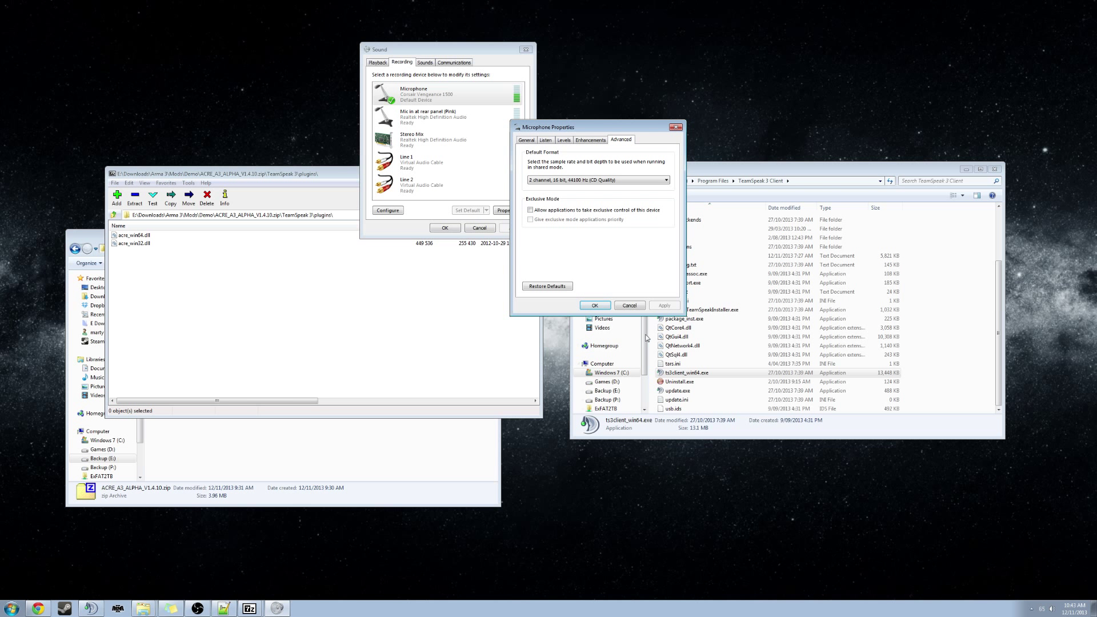
left_click(595, 306)
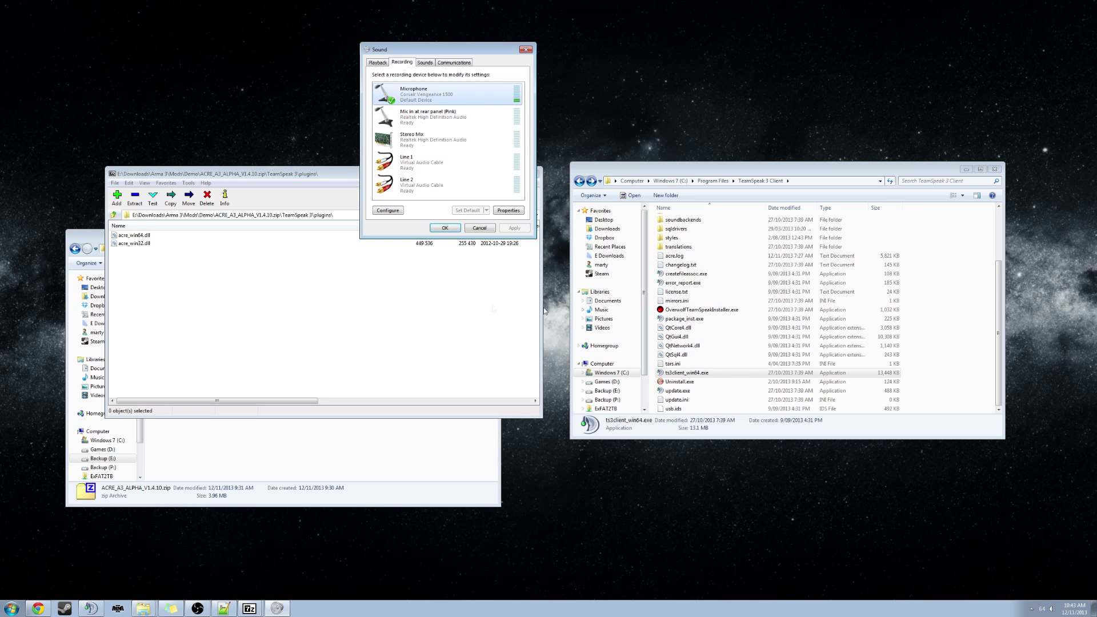
left_click(446, 229)
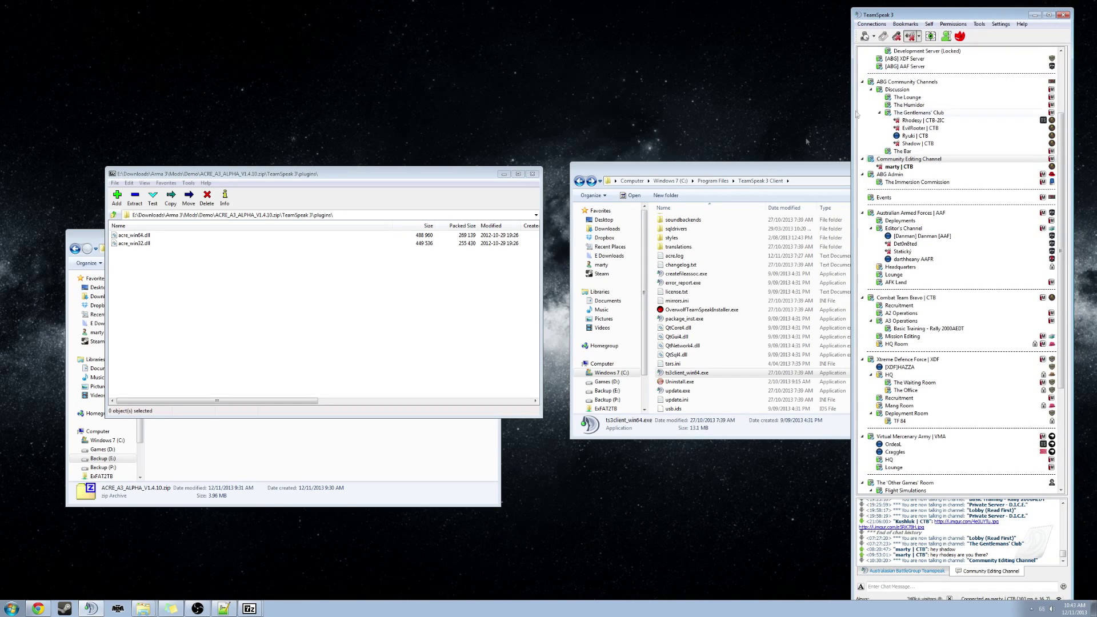
left_click(872, 23)
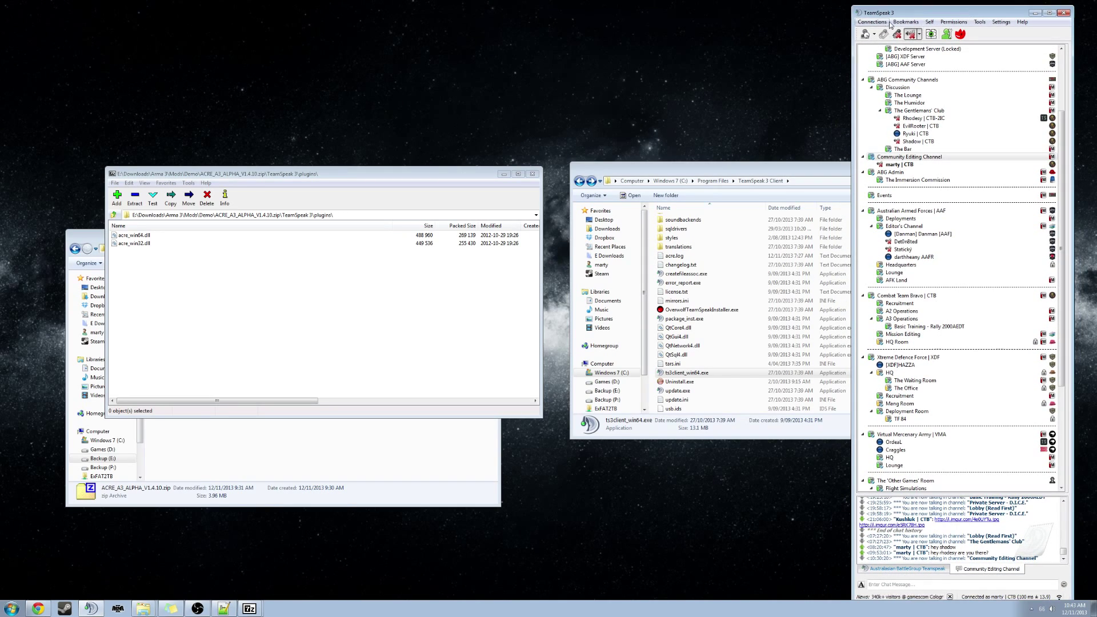
left_click(886, 24)
left_click(904, 22)
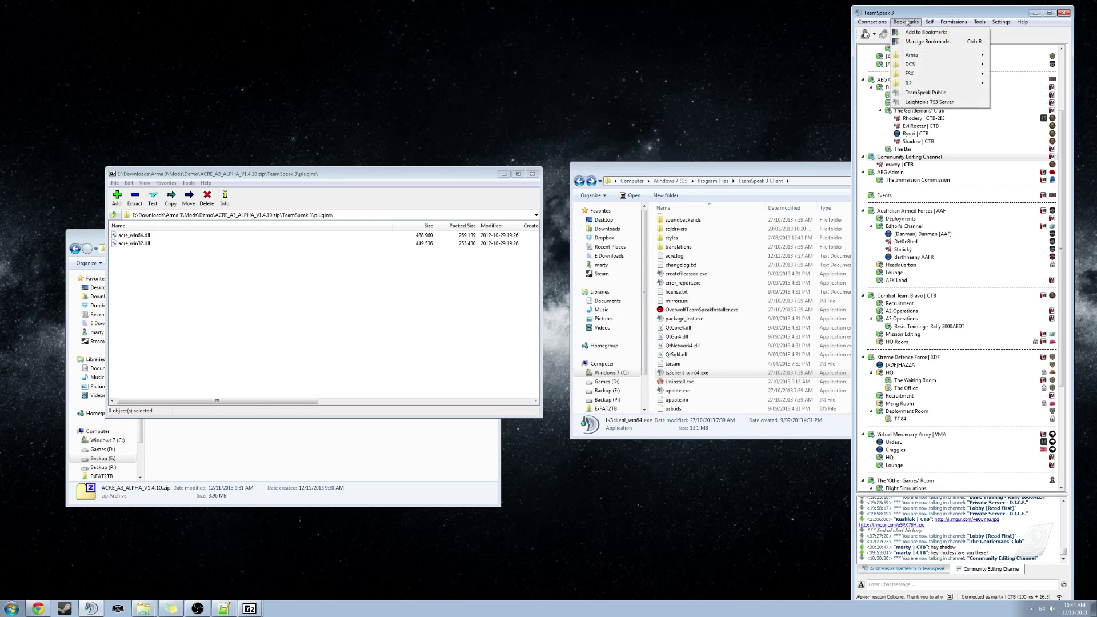
left_click(905, 22)
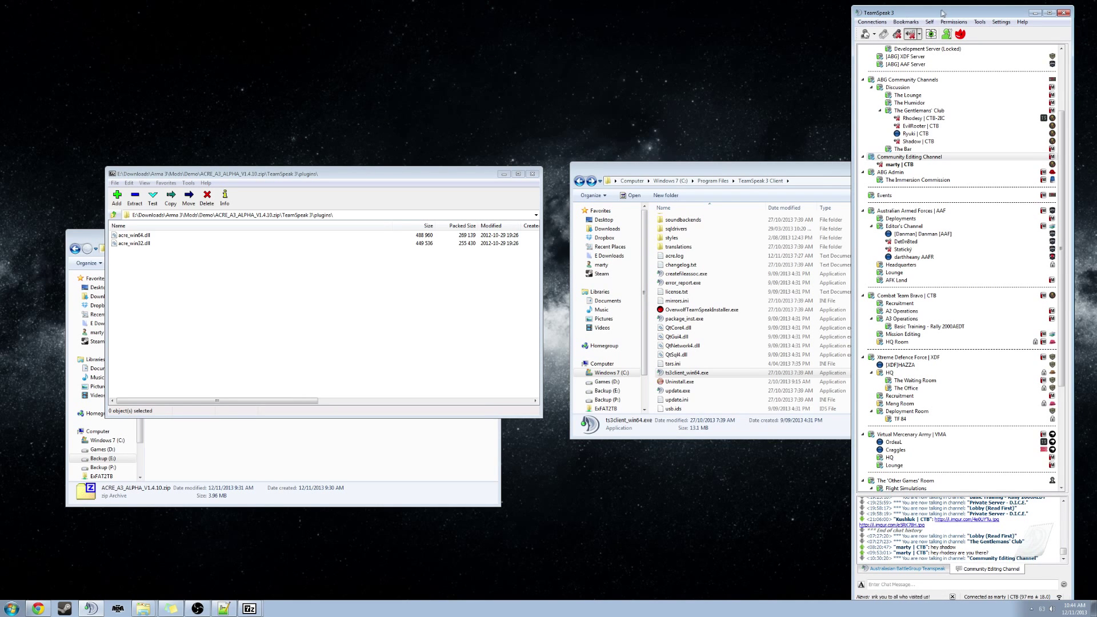
left_click_drag(942, 13, 945, 11)
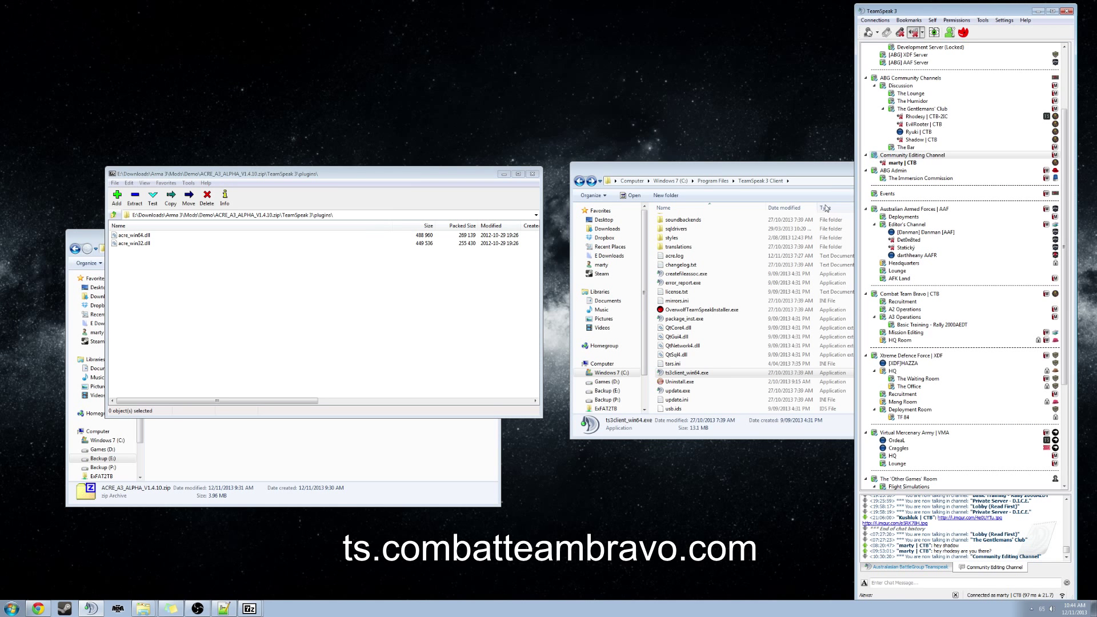
left_click(920, 116)
scroll(925, 73, "up", 4)
left_click(931, 77)
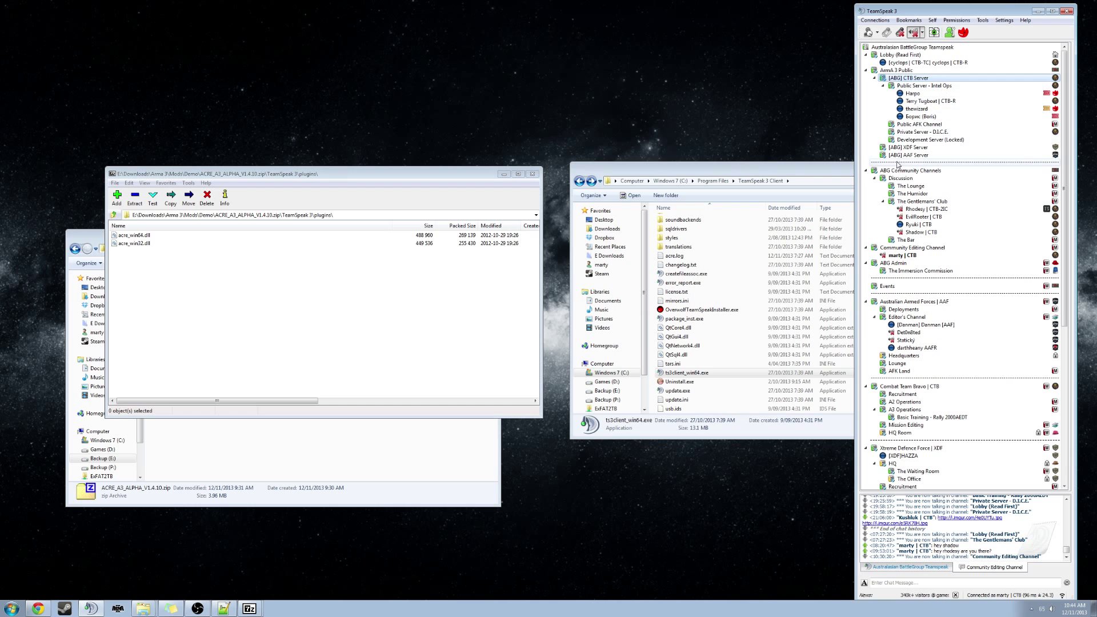
key("alt+F4")
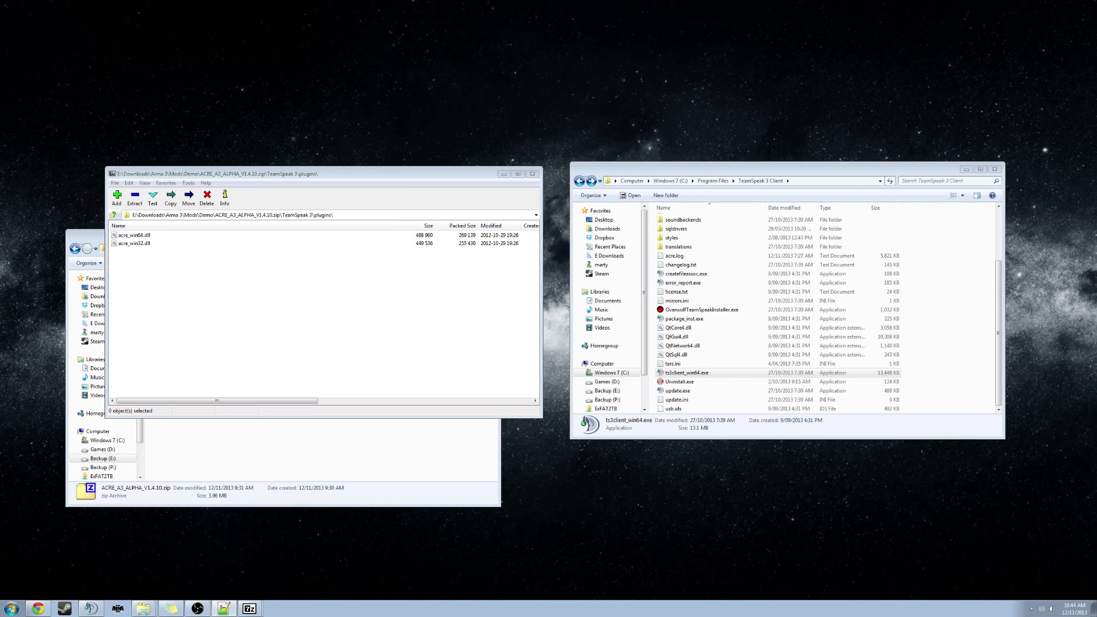
Step: Open and close the Steam library, then switch to the running Arma 3 game
left_click(65, 609)
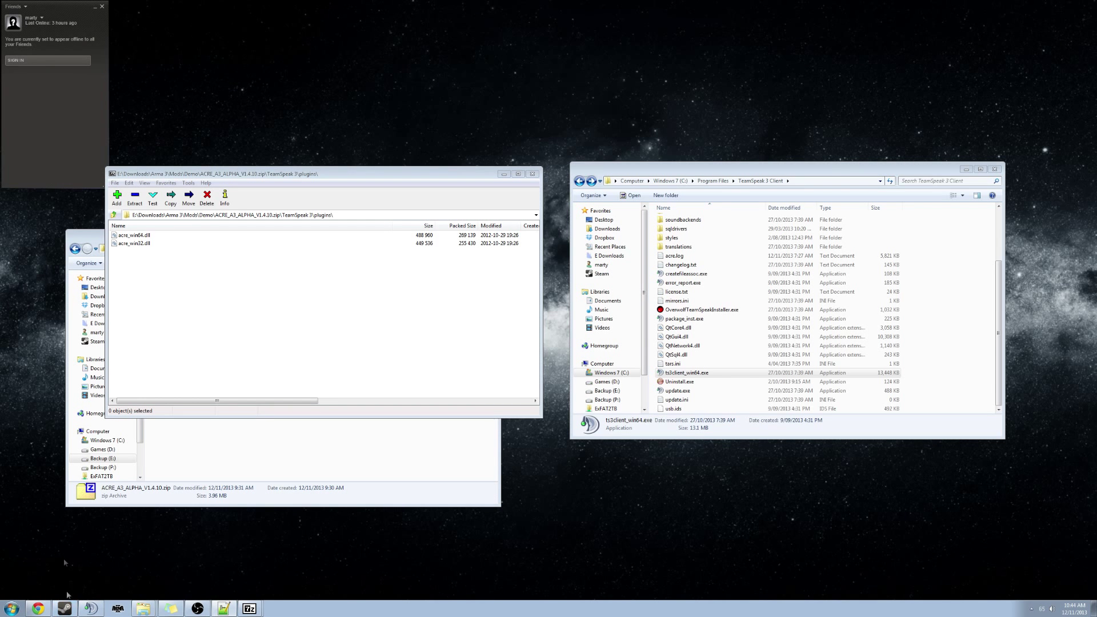
right_click(71, 610)
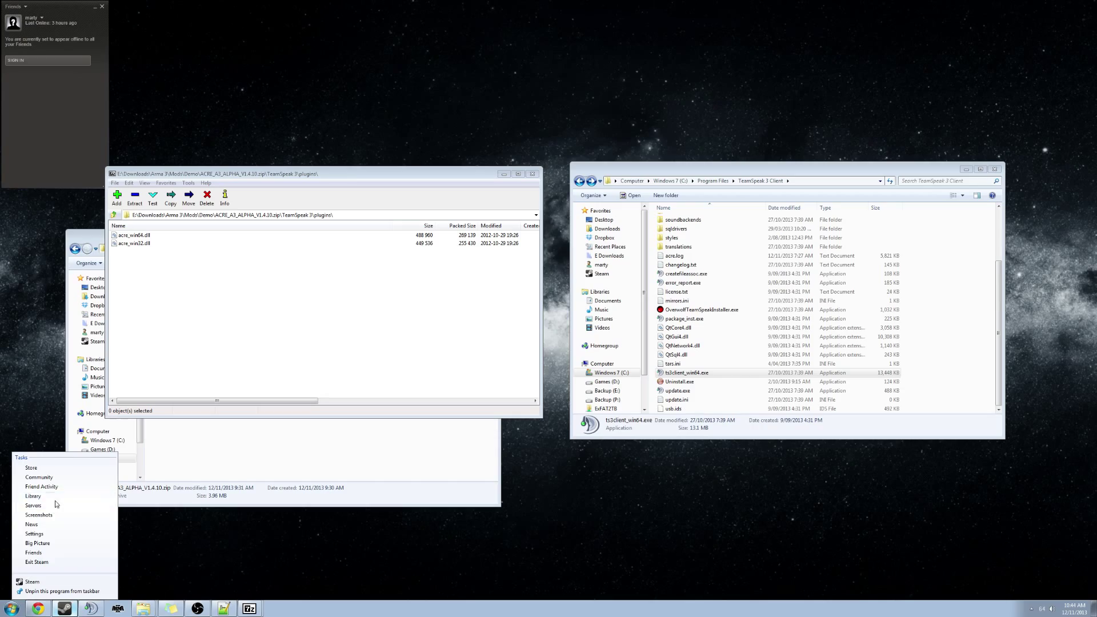
left_click(60, 497)
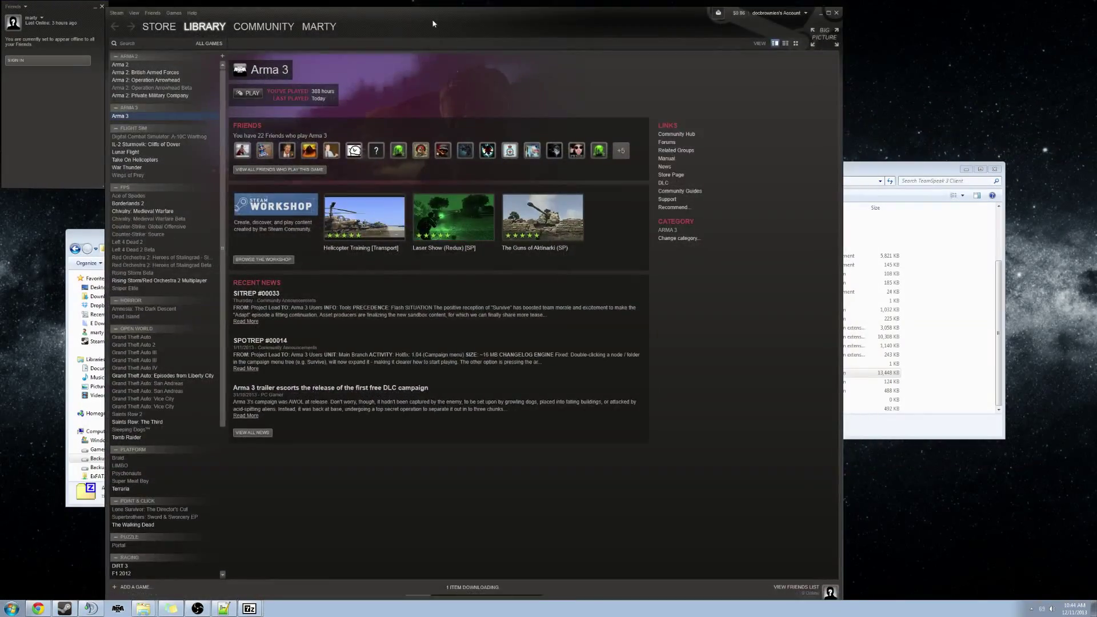
left_click_drag(432, 23, 433, 19)
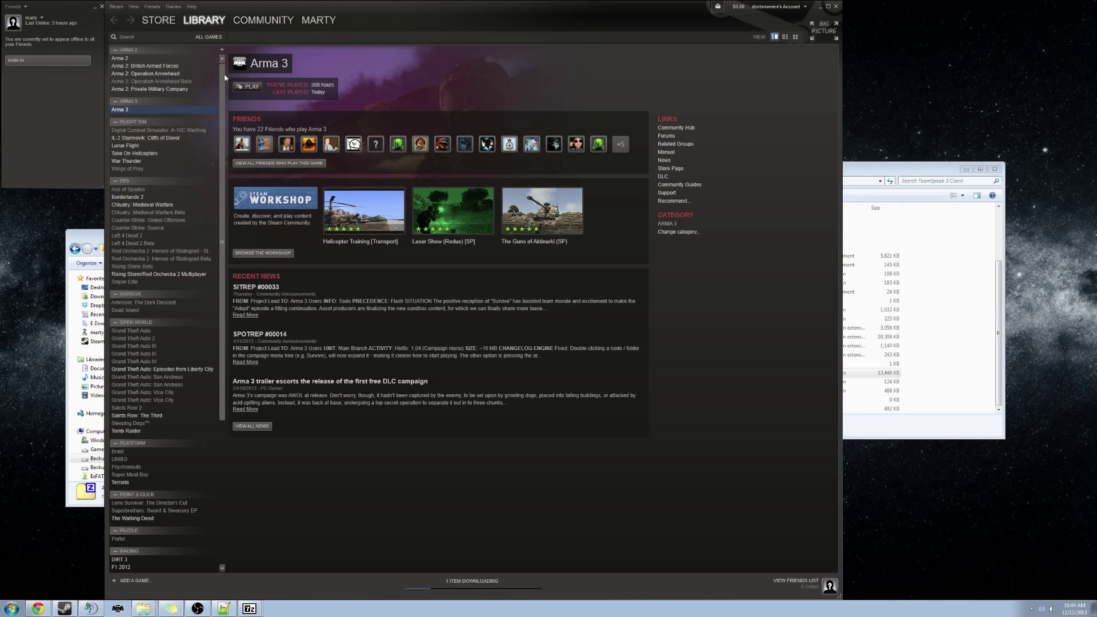
left_click(834, 6)
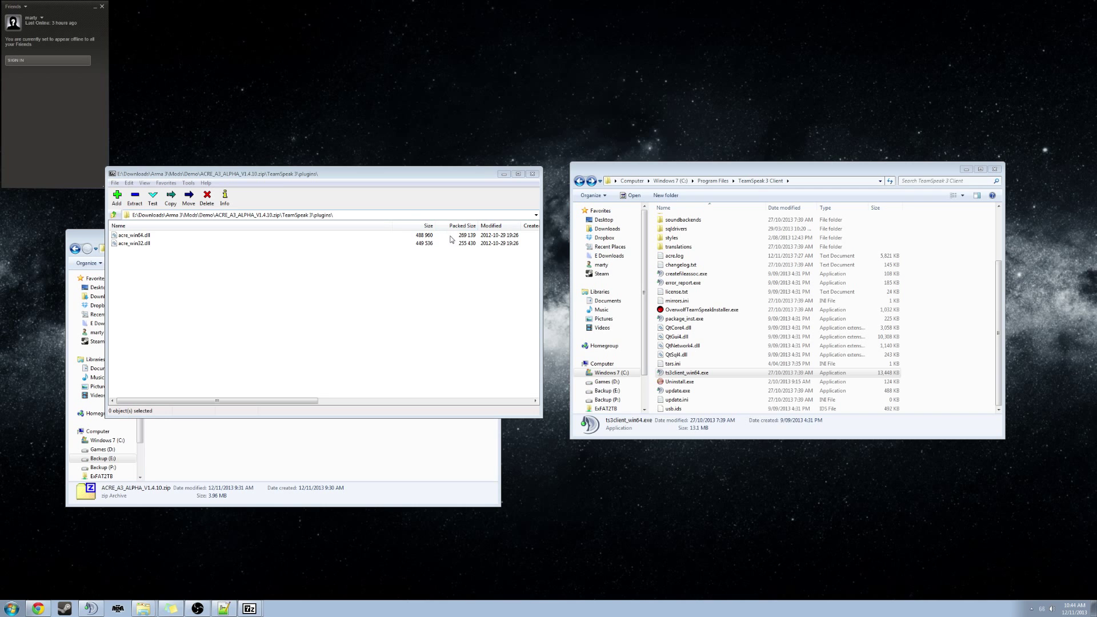
left_click(196, 609)
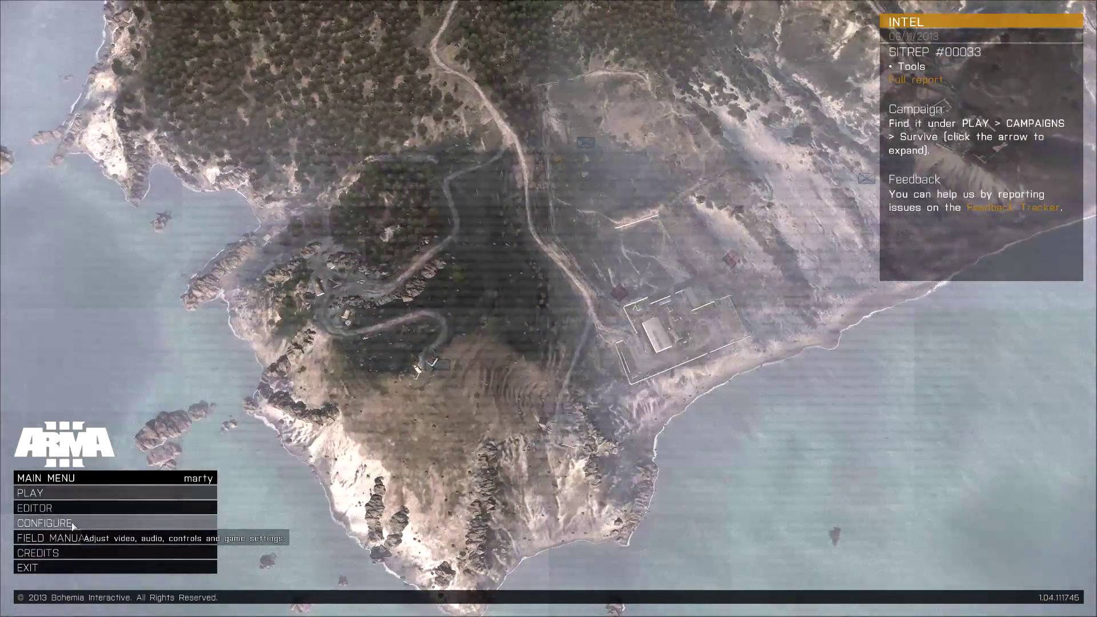
left_click(73, 524)
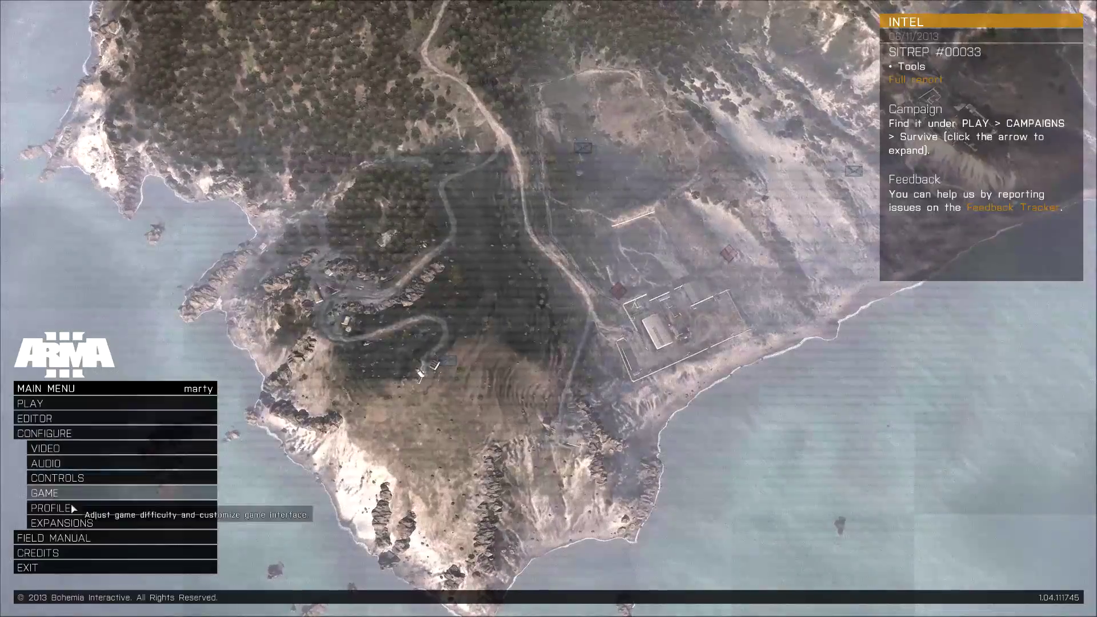
left_click(194, 522)
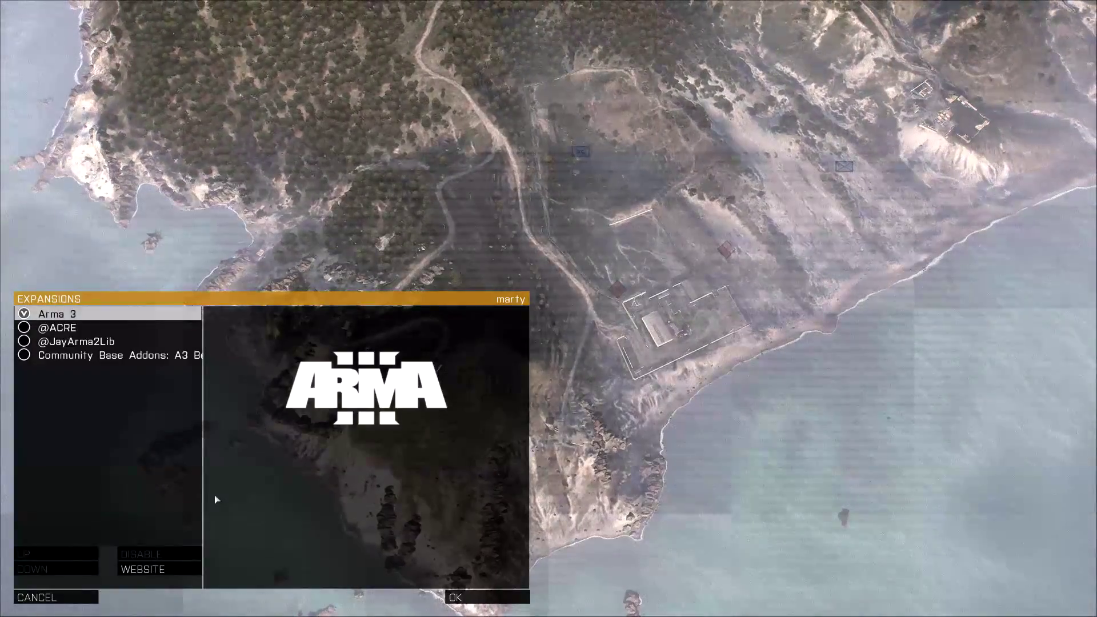
left_click(63, 327)
left_click(68, 341)
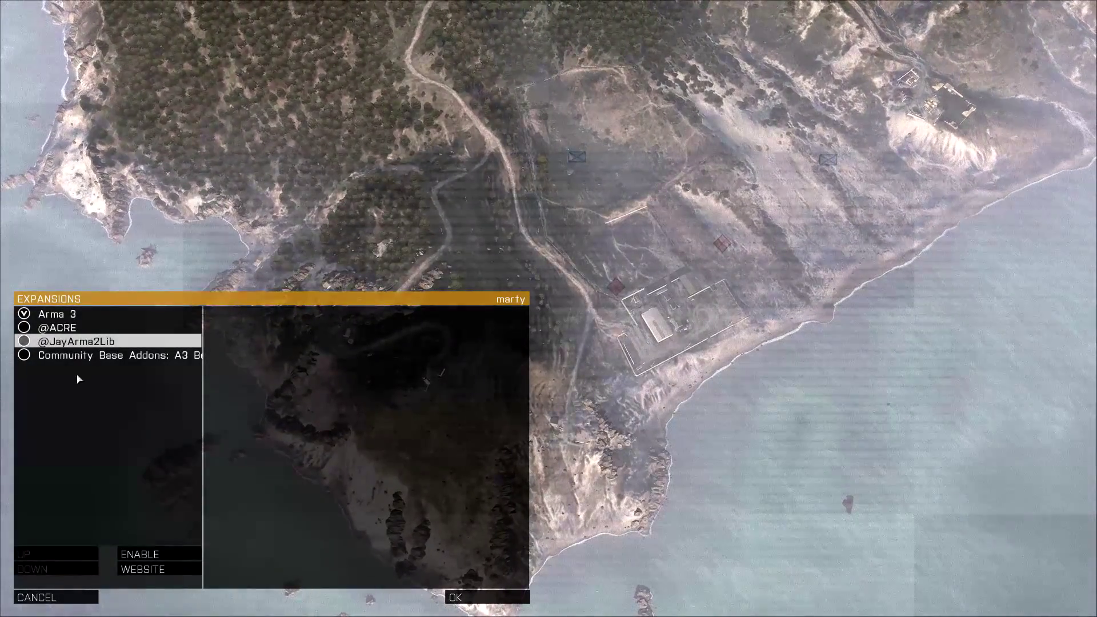
left_click(67, 328)
left_click(69, 356)
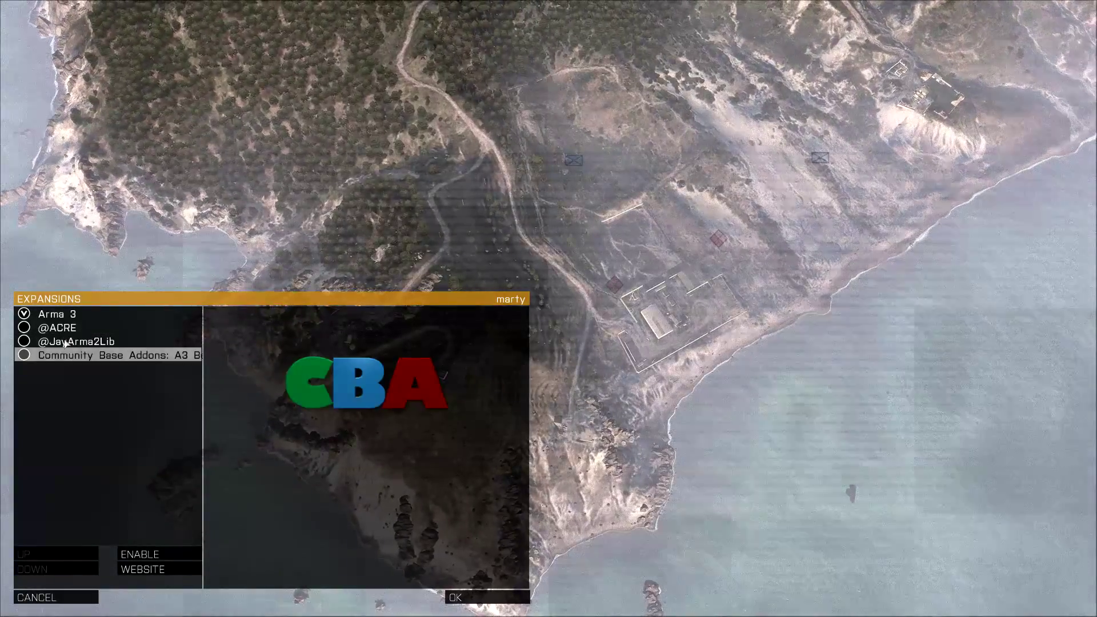
left_click(67, 341)
left_click(66, 329)
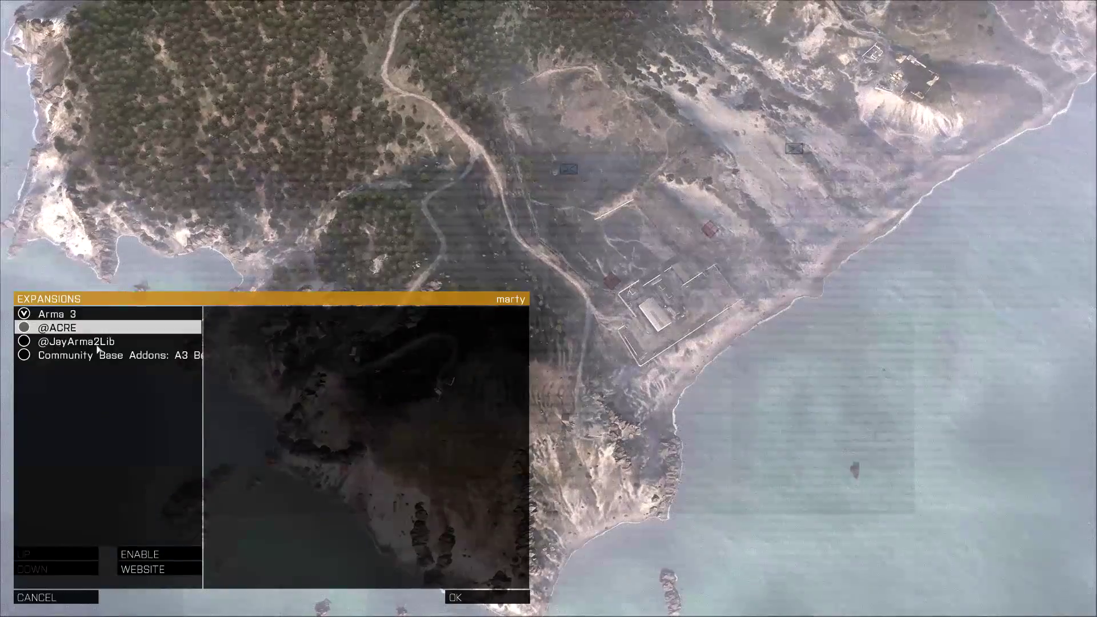
left_click(117, 359)
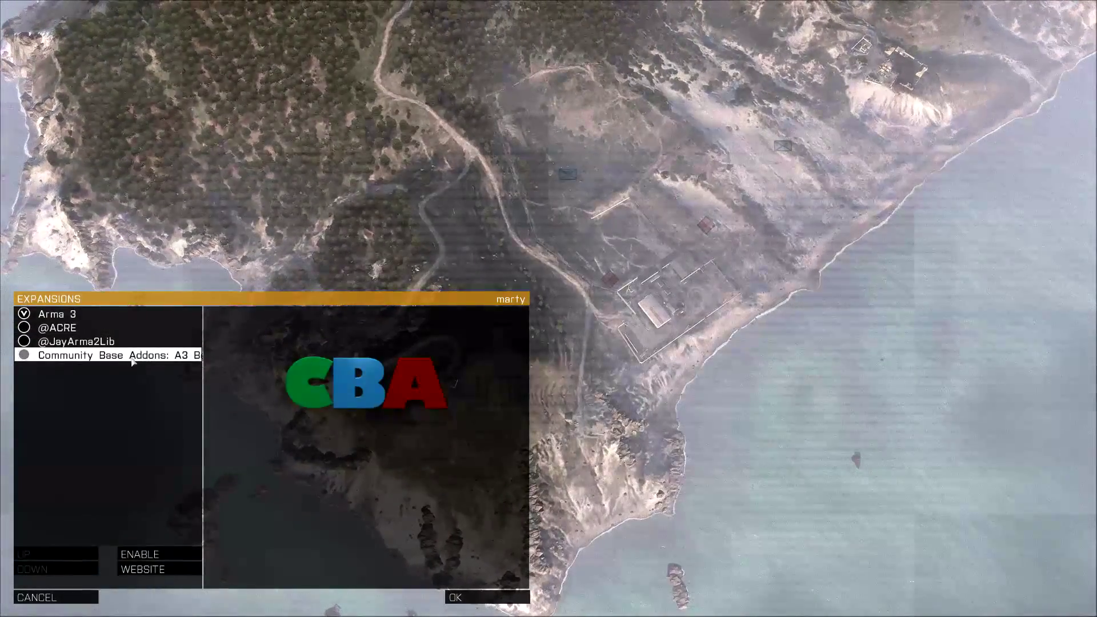
left_click(64, 327)
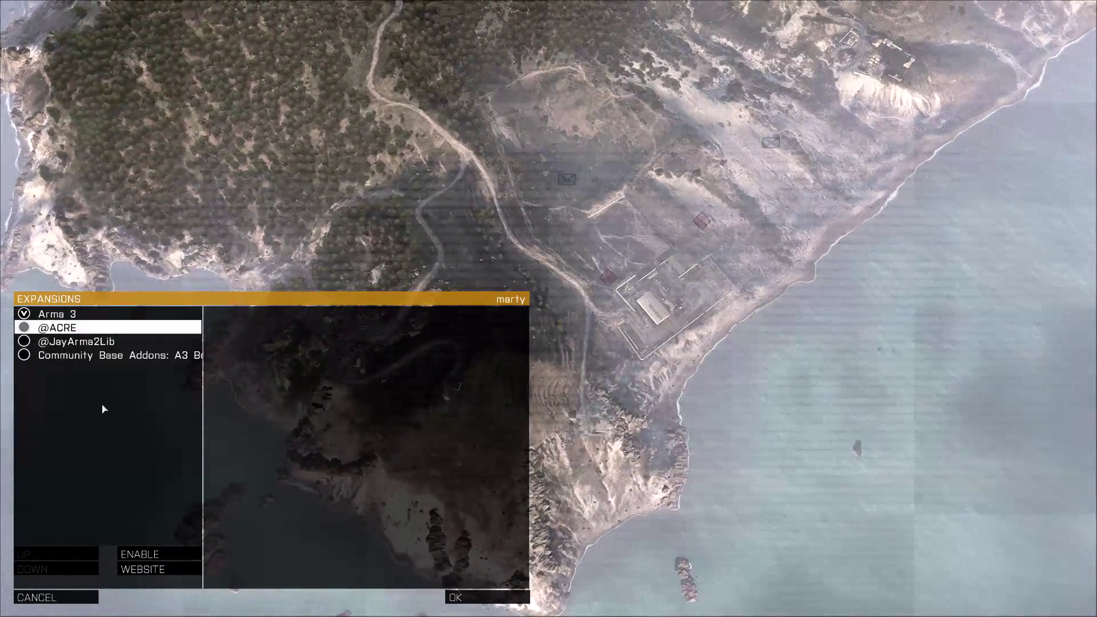
left_click(140, 553)
left_click(79, 342)
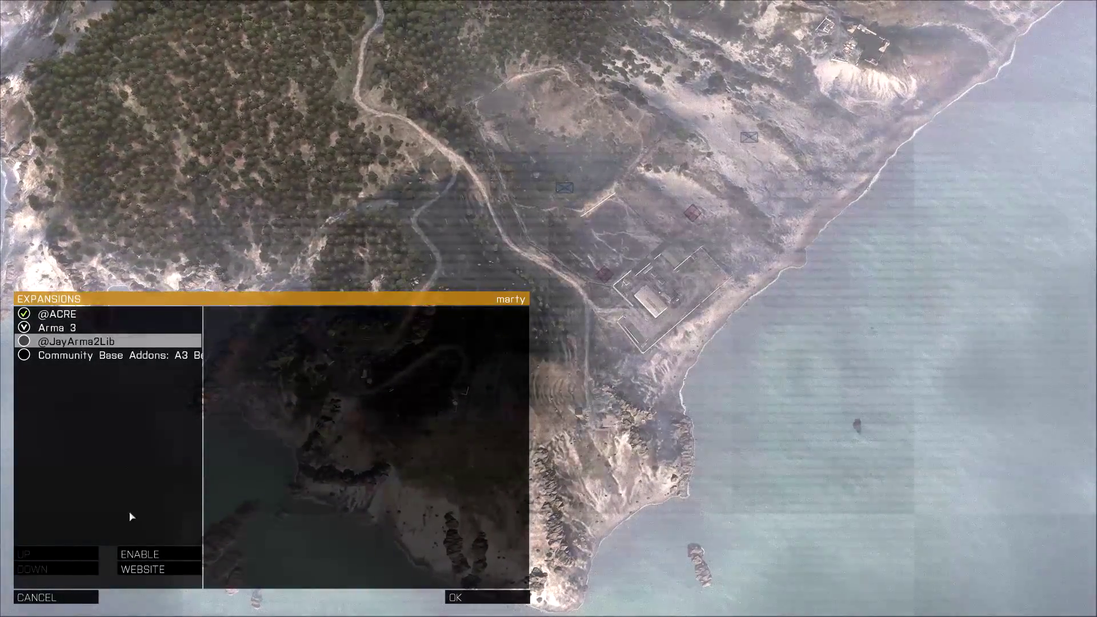
left_click(140, 553)
left_click(91, 358)
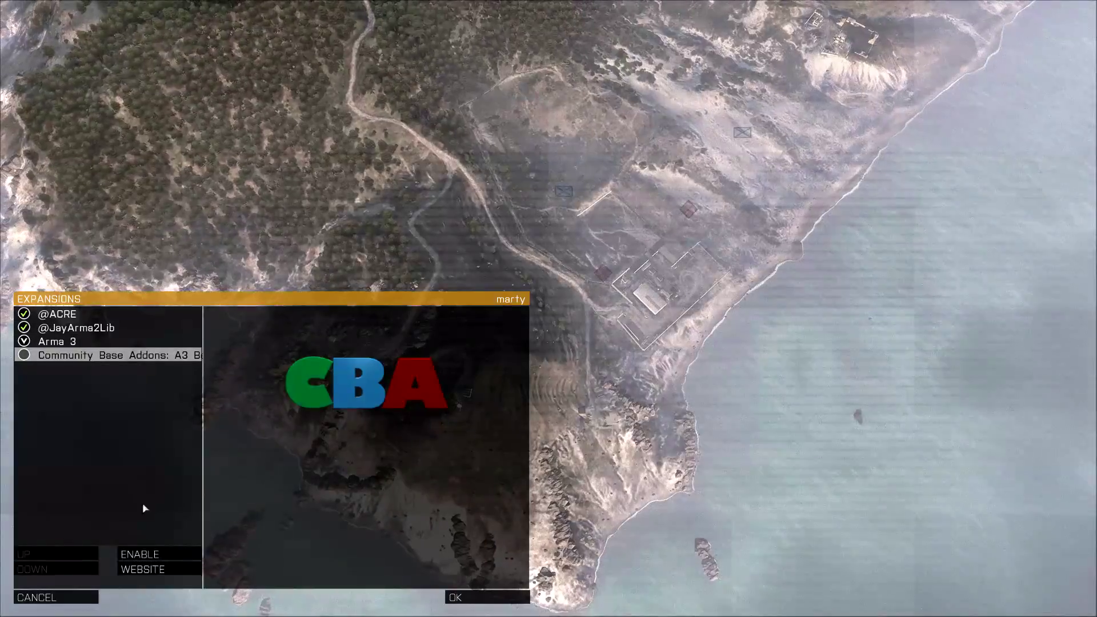
left_click(159, 553)
left_click(56, 553)
left_click(56, 554)
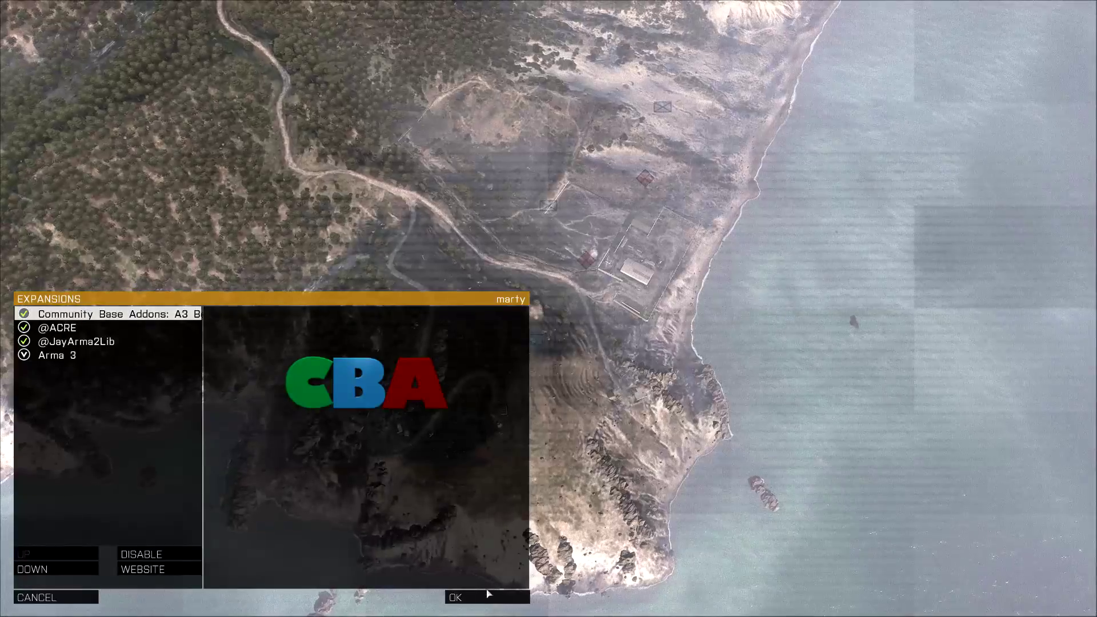
left_click(486, 597)
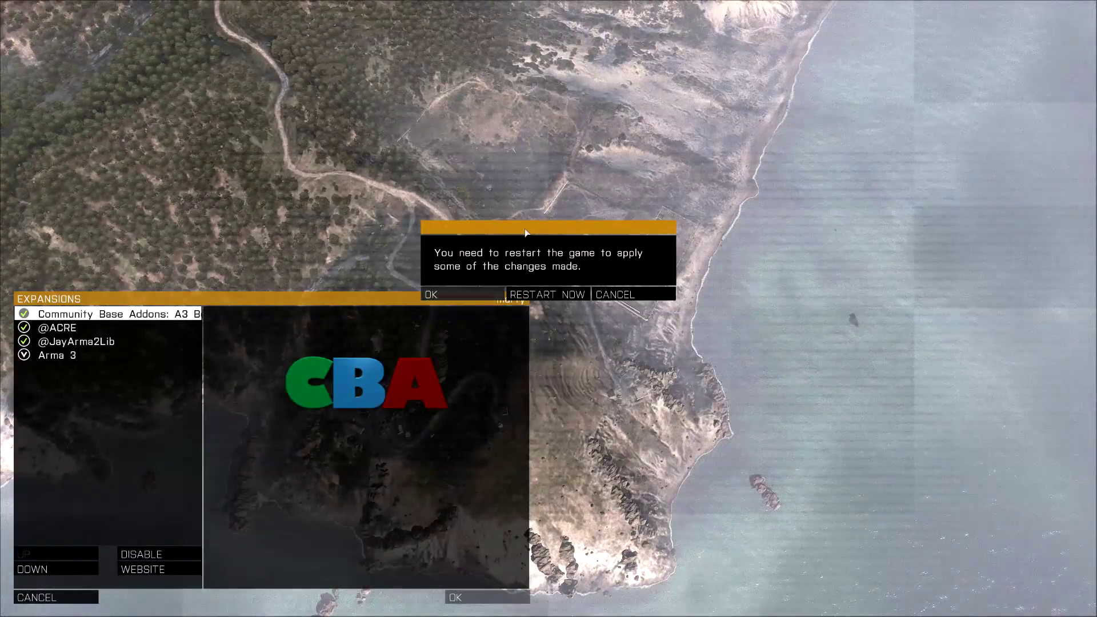
left_click_drag(501, 220, 511, 254)
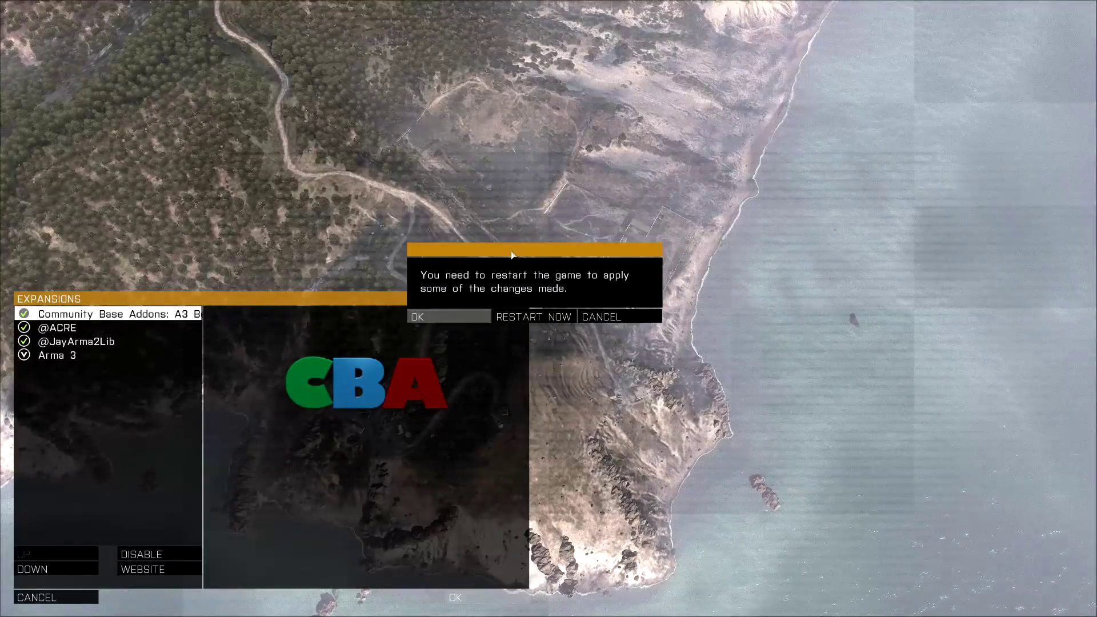
Step: Dismiss the restart notice and open Configure > Controls showing the Multiplayer actions
left_click(540, 320)
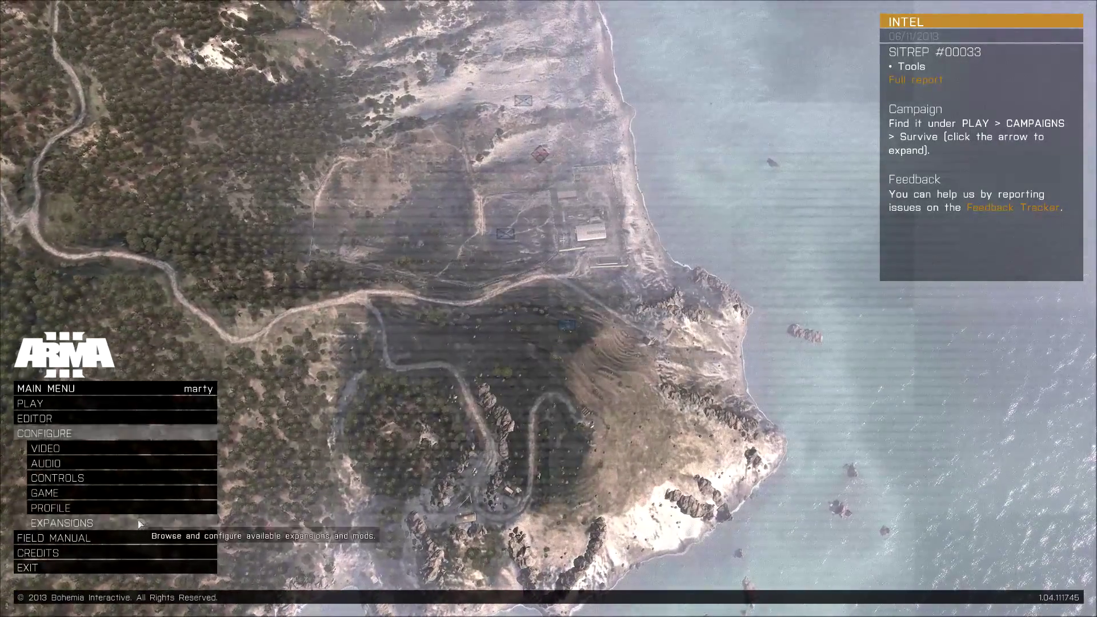
left_click(108, 482)
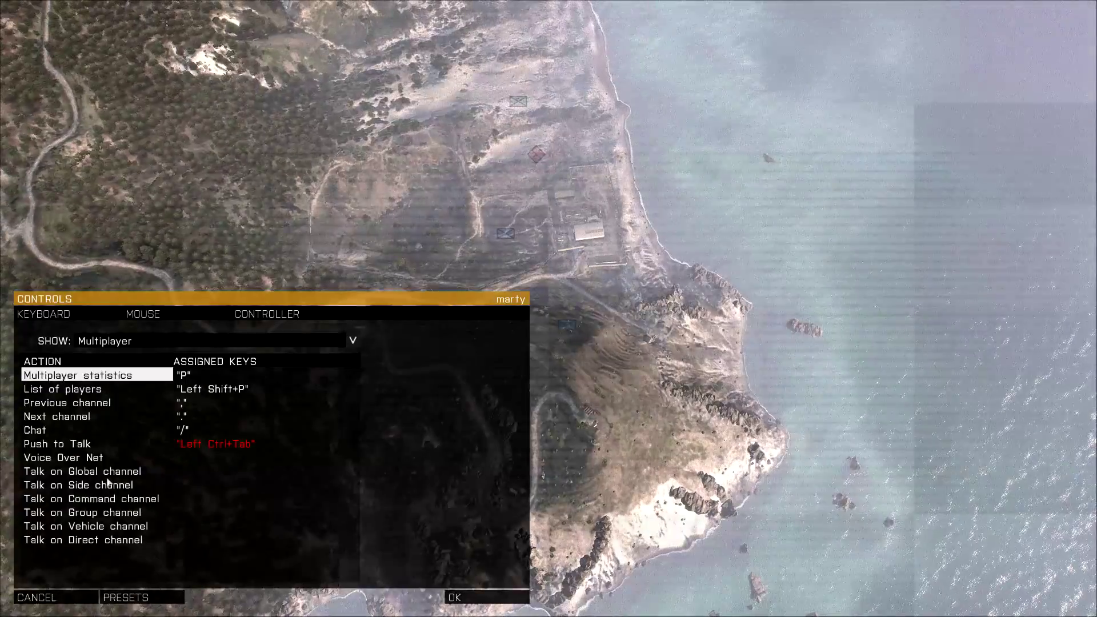
Step: Replace Push to Talk's default Caps Lock binding with Left Ctrl+Tab
double_click(65, 448)
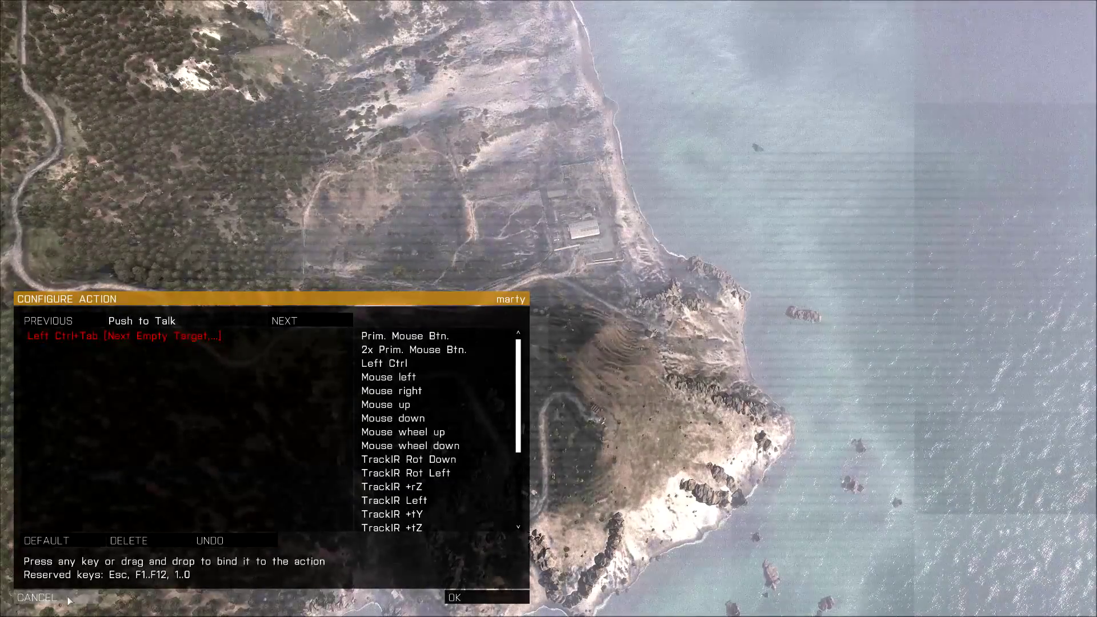
left_click(37, 596)
double_click(114, 448)
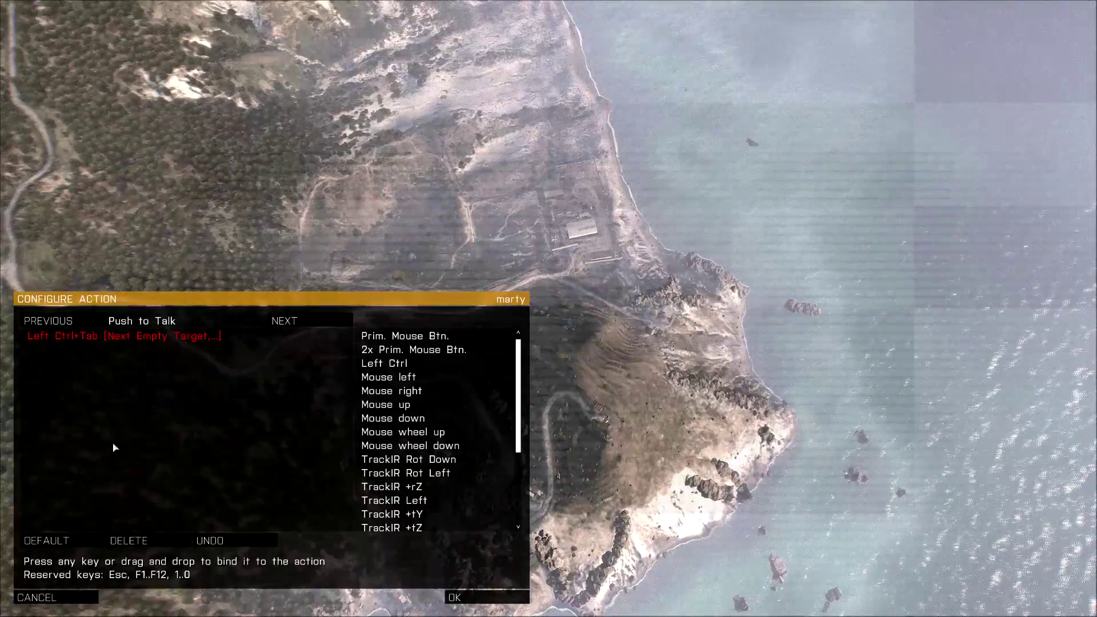
left_click(71, 541)
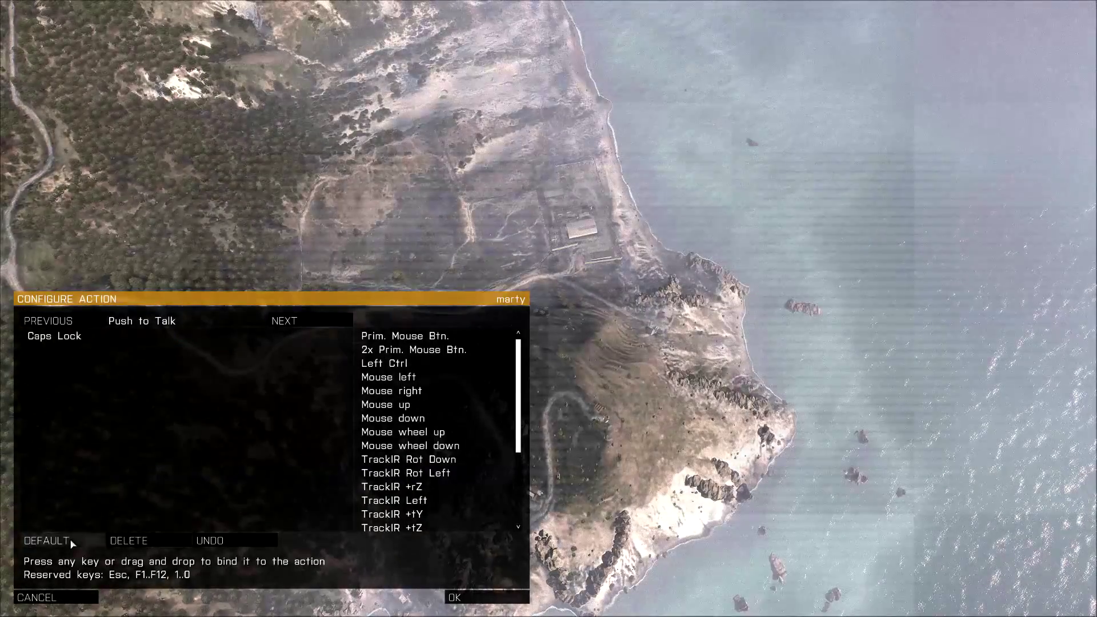
left_click(79, 337)
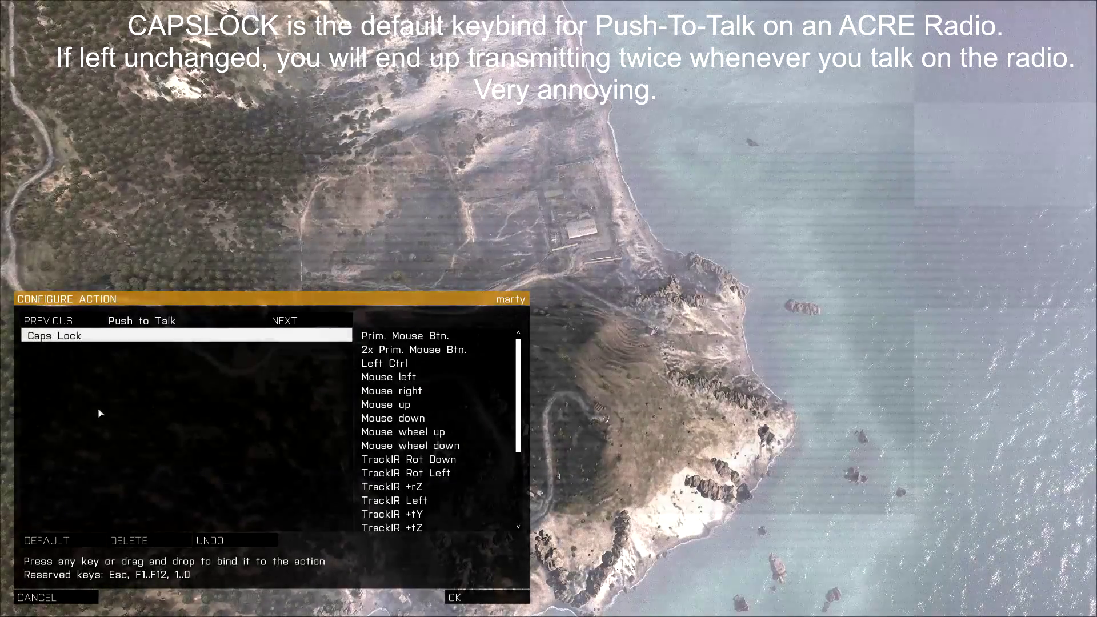
left_click(136, 542)
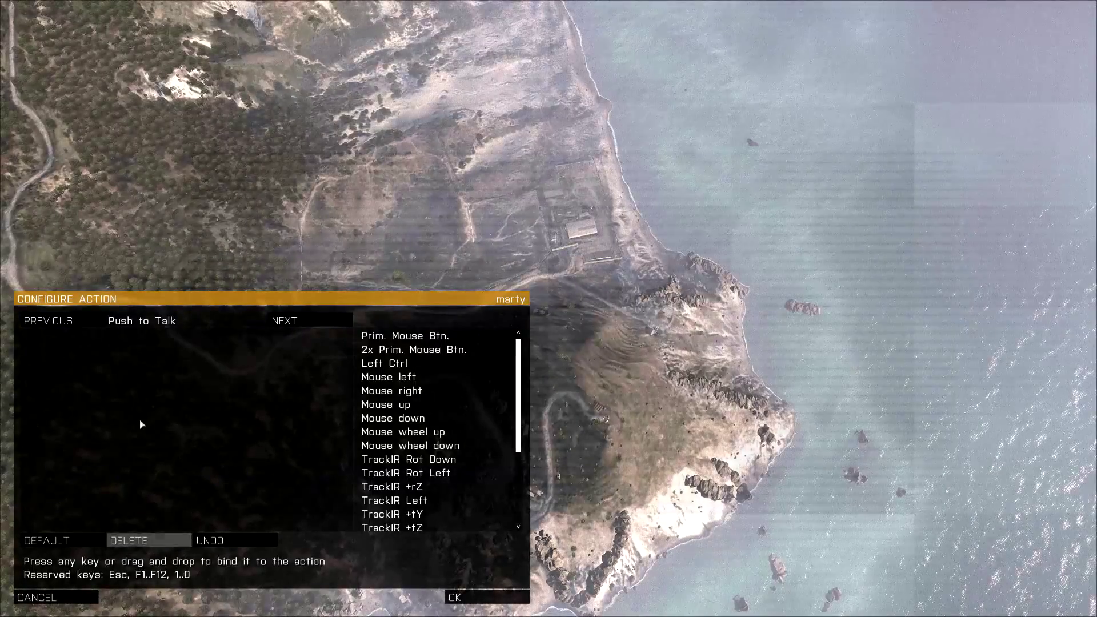
key("ctrl+Tab")
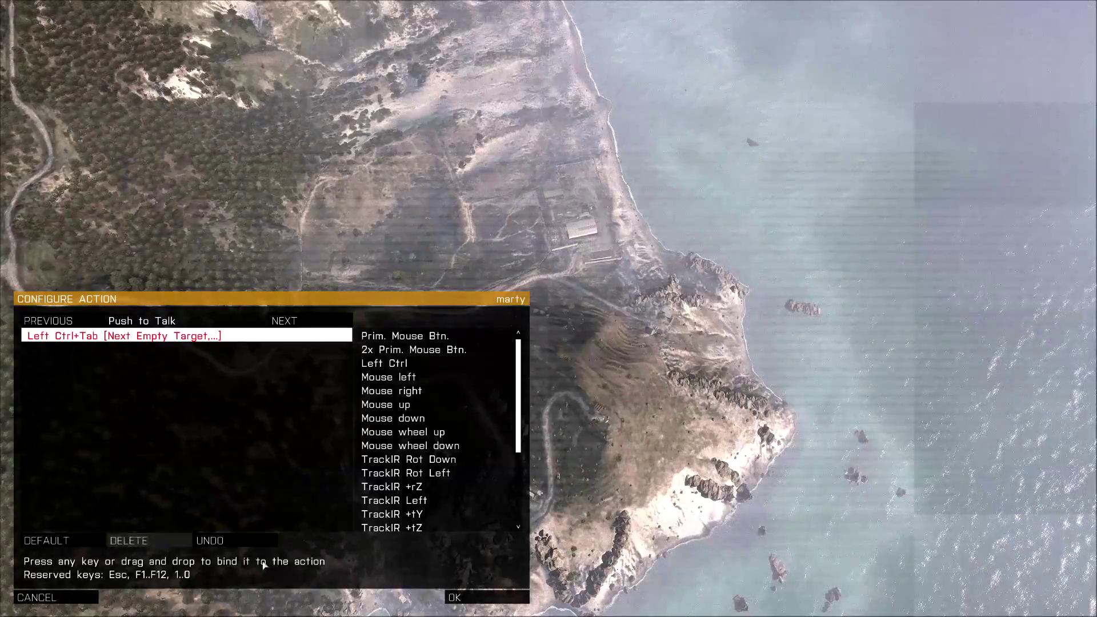
left_click(464, 598)
Step: Delete Voice Over Net's default 2xCaps Lock binding, leaving it unbound, and save the controls
double_click(85, 457)
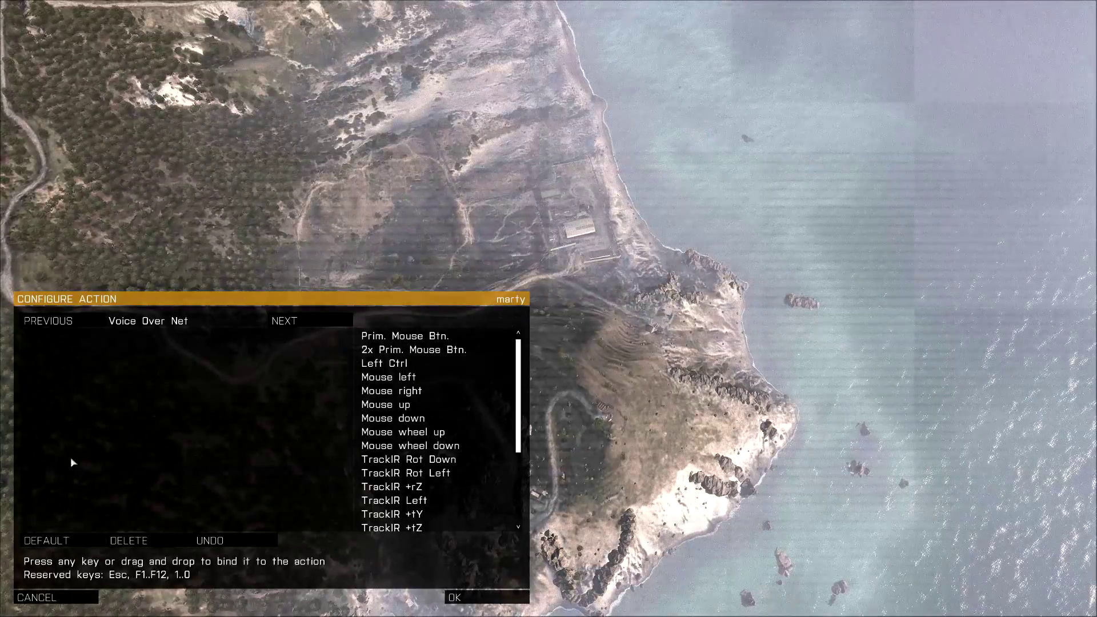
left_click(78, 536)
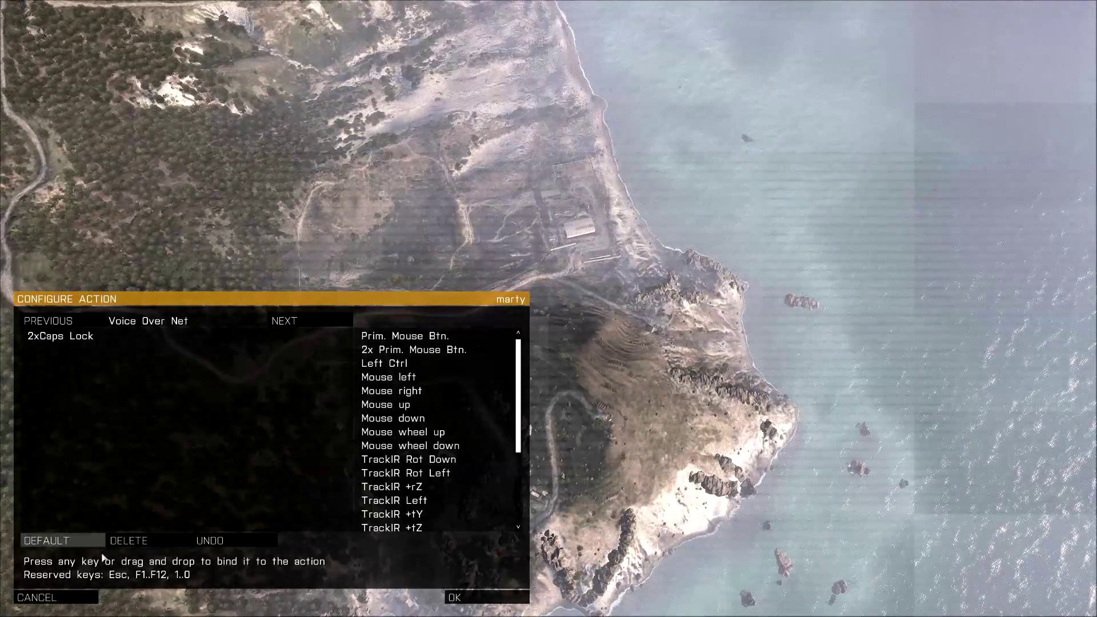
left_click(70, 337)
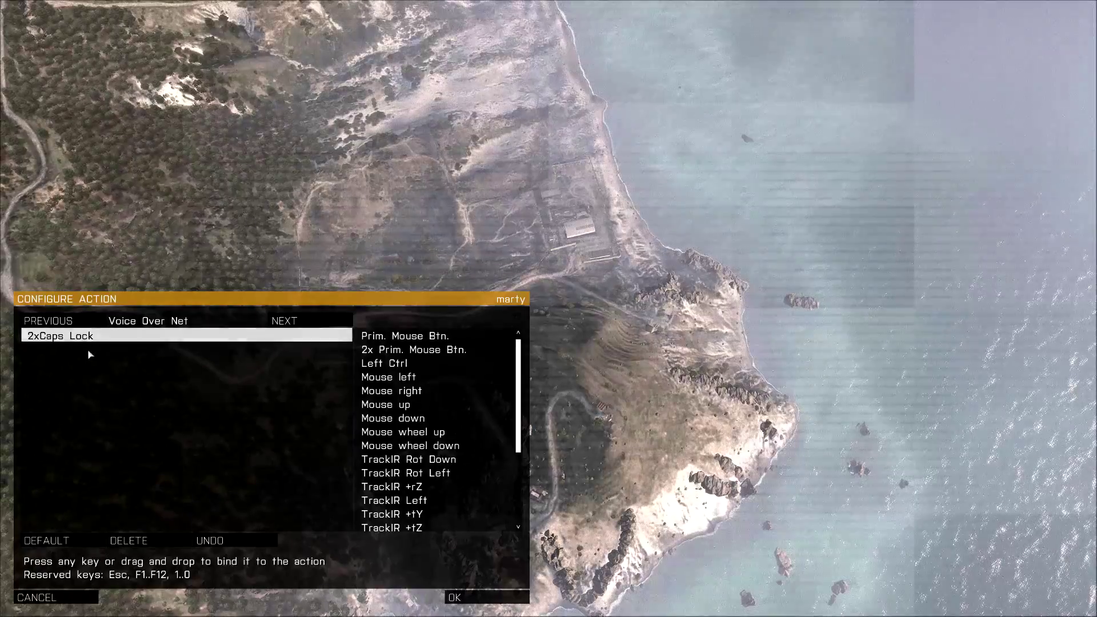
left_click(148, 540)
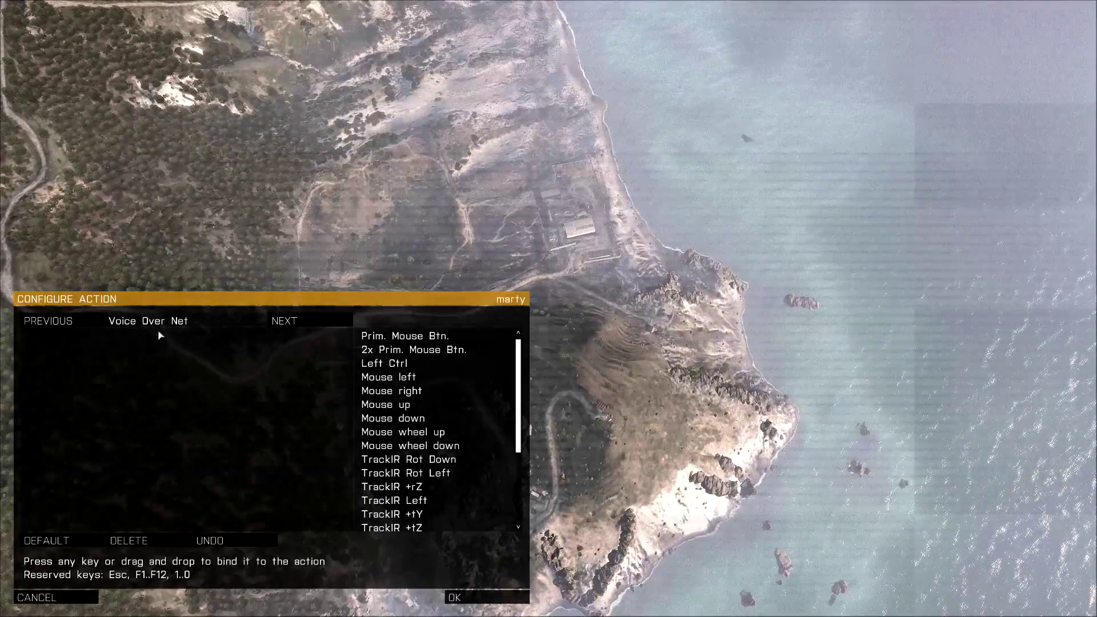
left_click(483, 598)
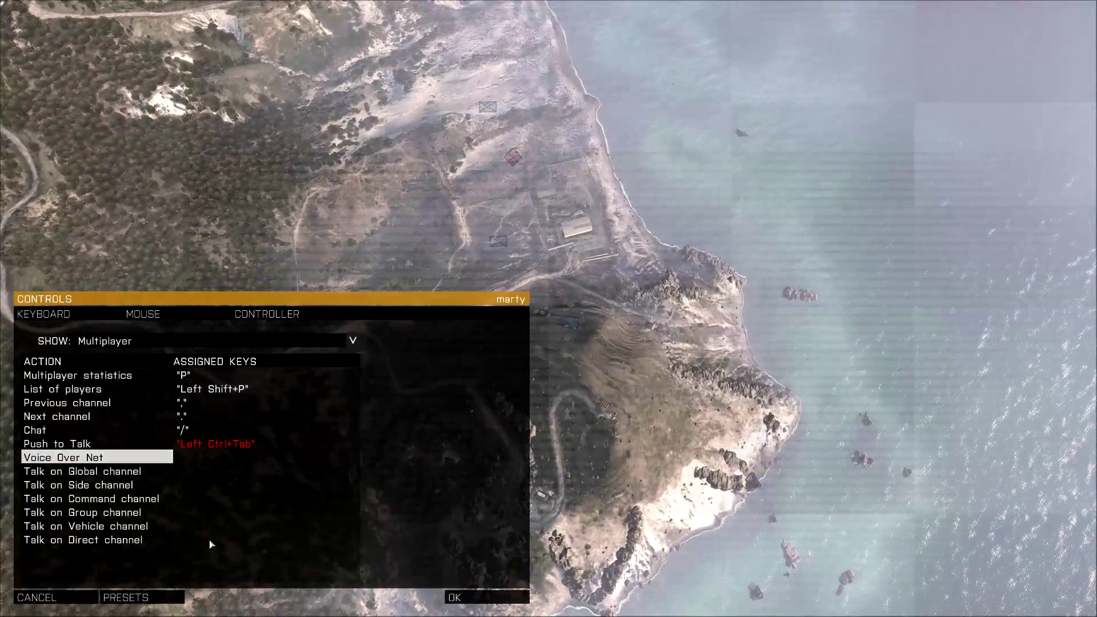
left_click(464, 599)
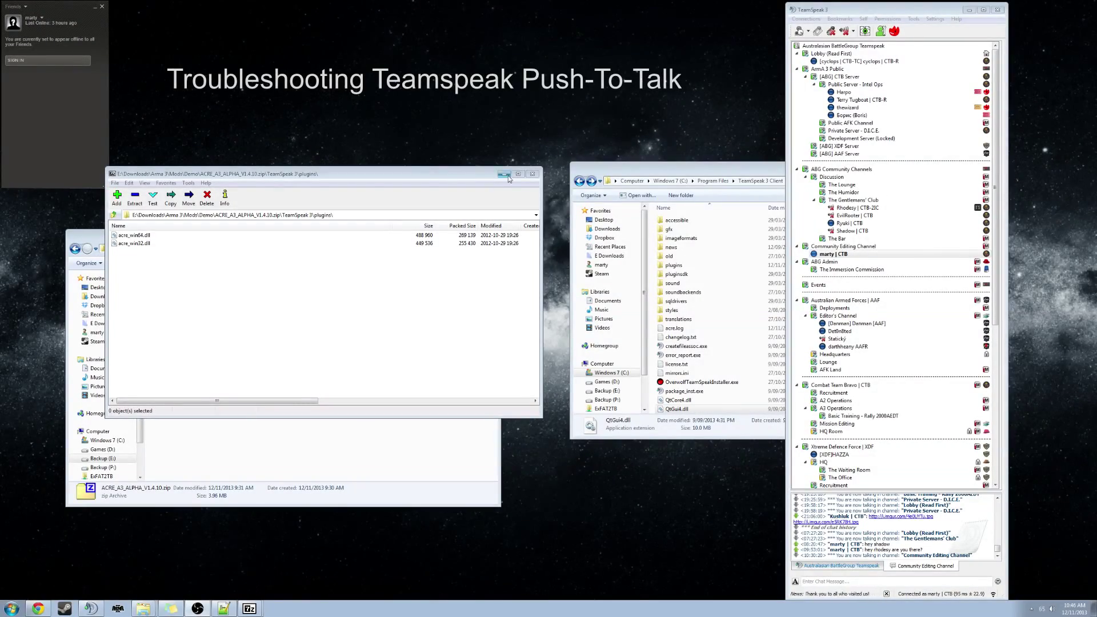
Step: Bring TeamSpeak forward, view the ACRE Plugin's details in the Plugins list, then close it
left_click(905, 21)
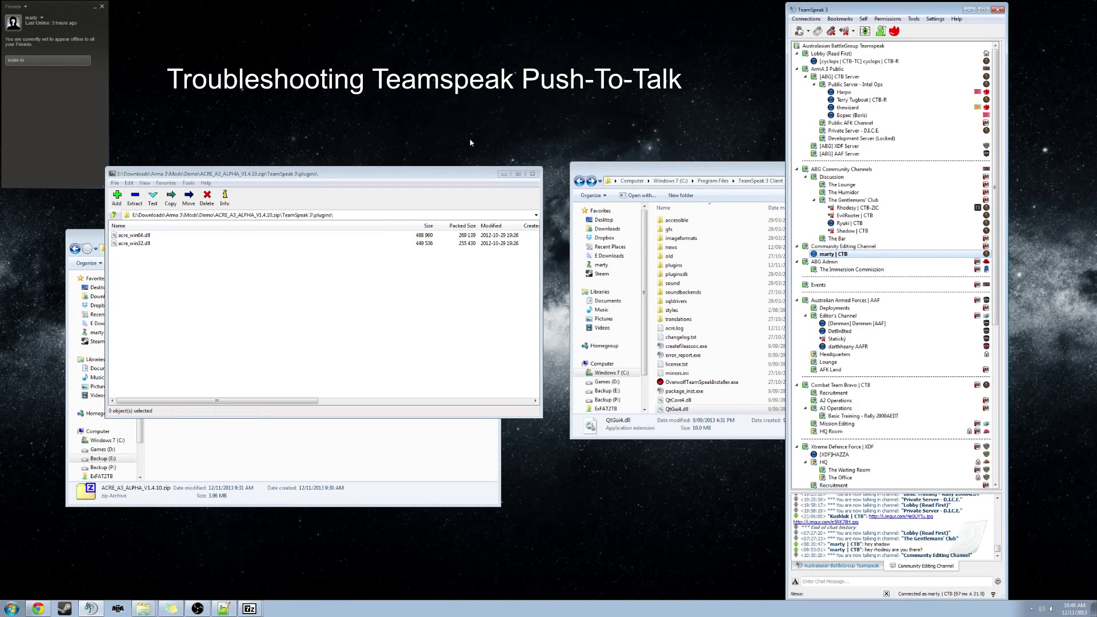
left_click(934, 19)
left_click(948, 63)
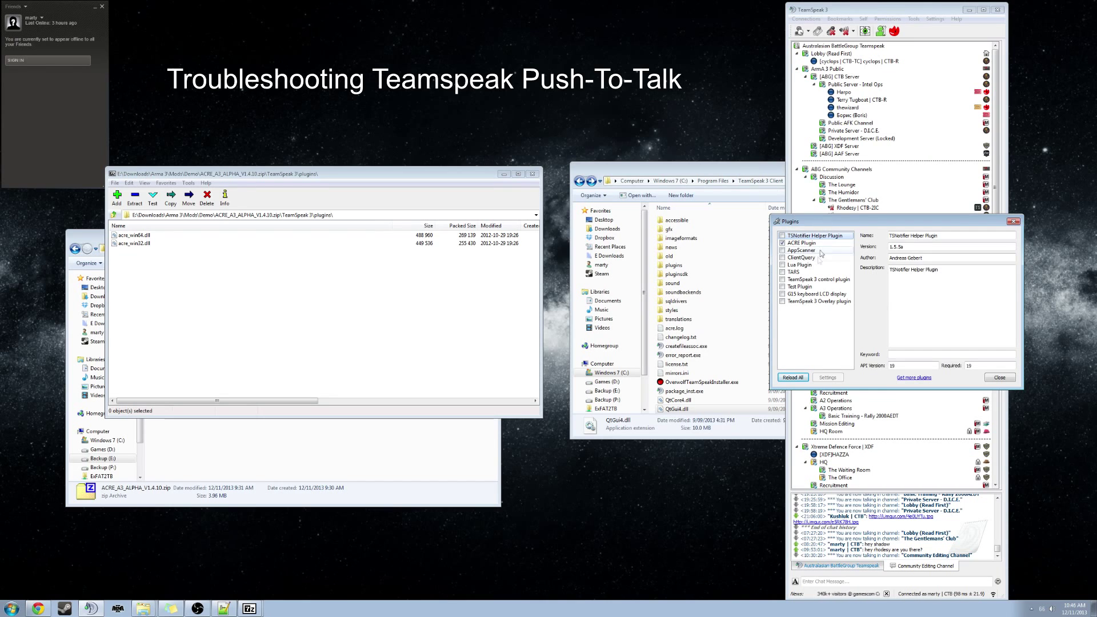
left_click(800, 243)
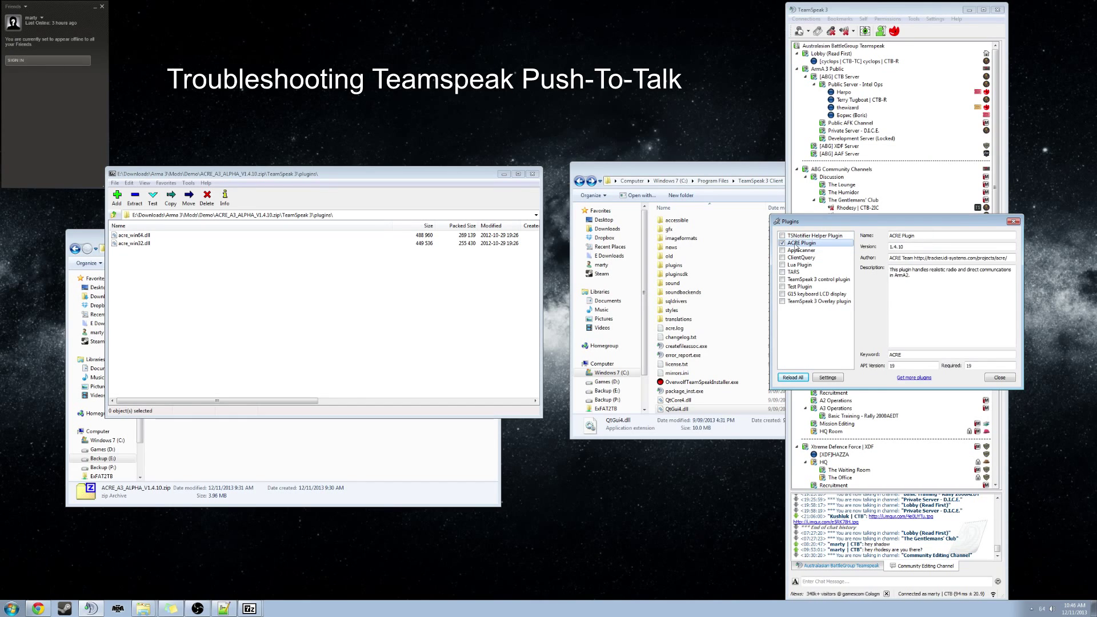
left_click(999, 378)
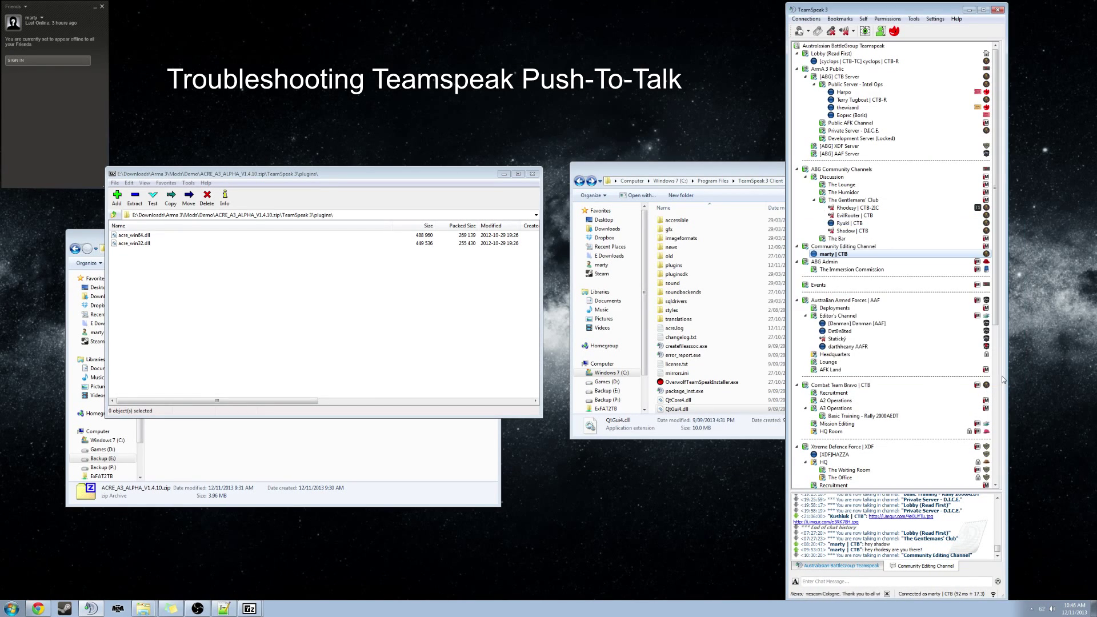
Step: Select your own entry in the Community Editing Channel, then bring up the Settings menu
left_click(854, 208)
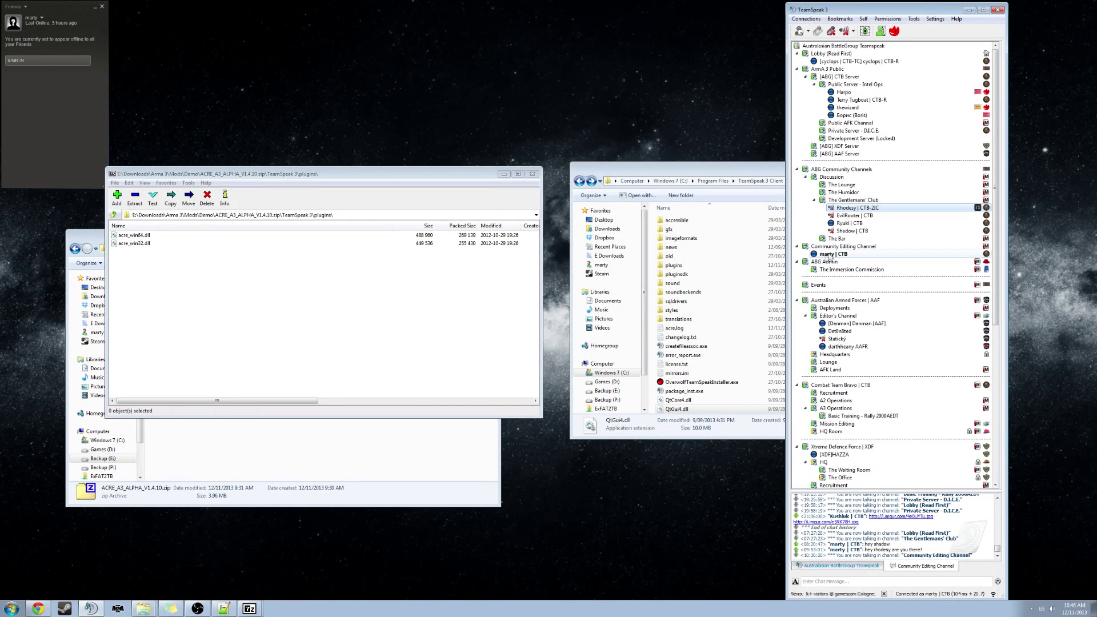
left_click(822, 256)
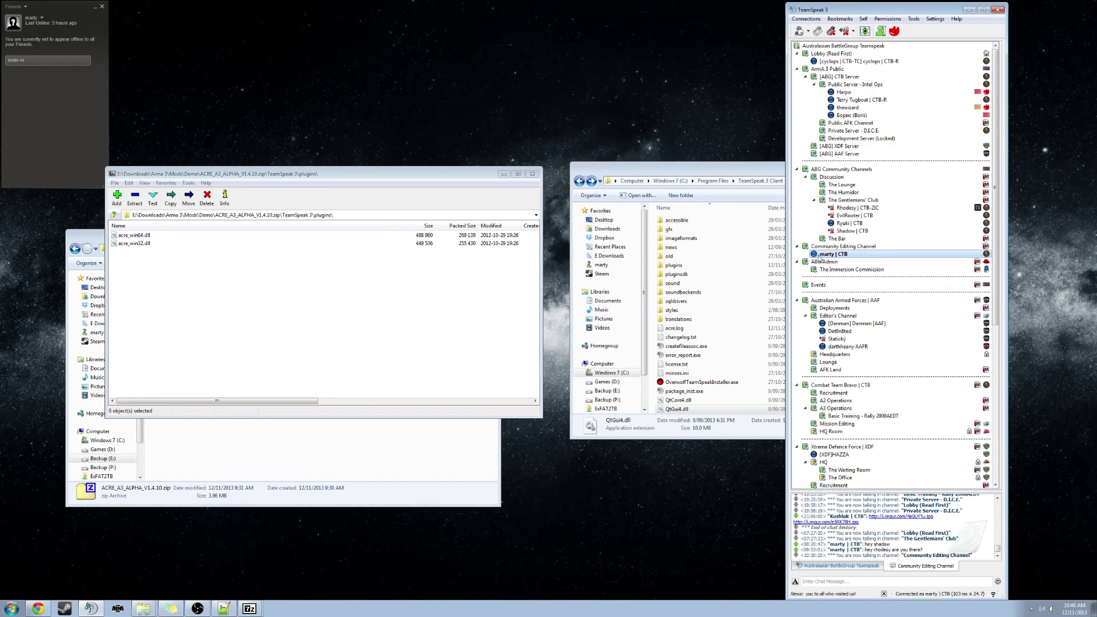
left_click(864, 246)
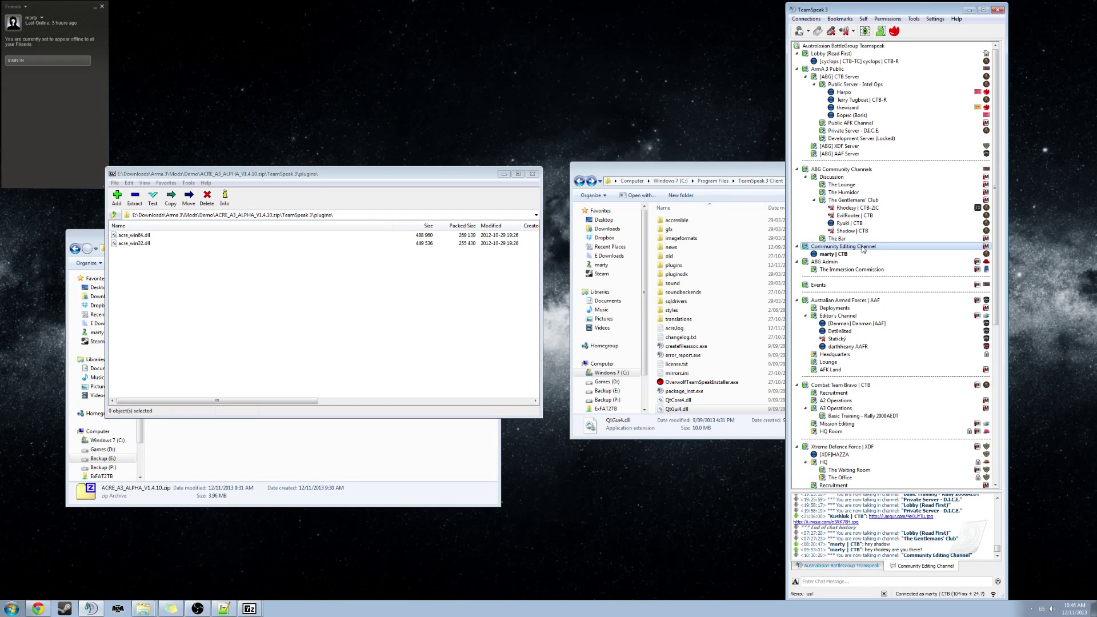
left_click(850, 255)
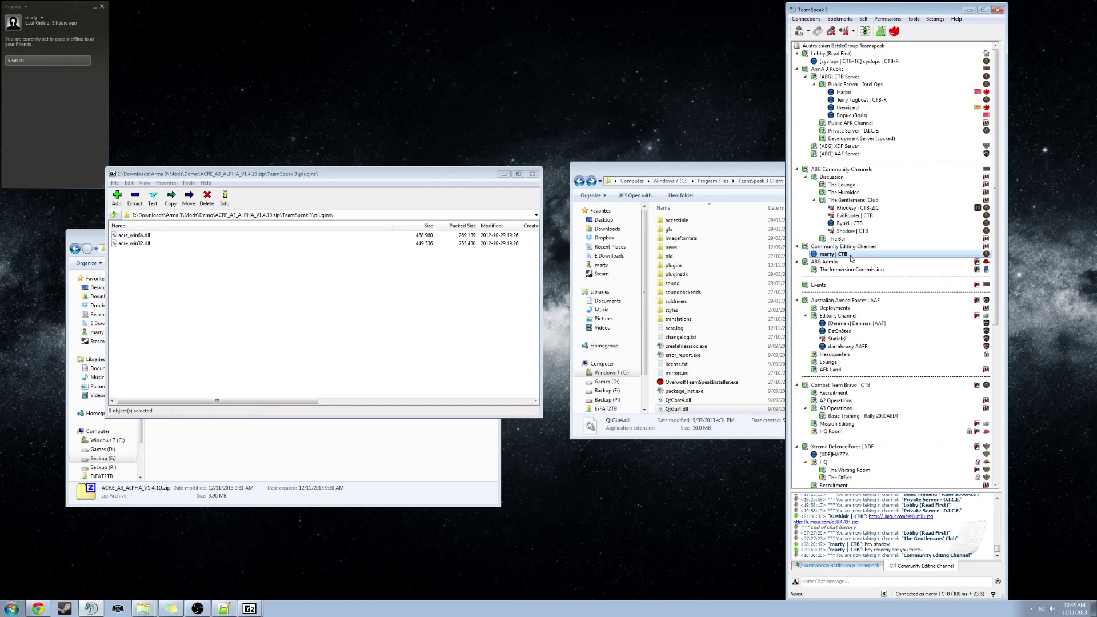
left_click(934, 19)
Step: Open the Plugins window, move it up-left, and disable then re-enable the ACRE Plugin
left_click(948, 52)
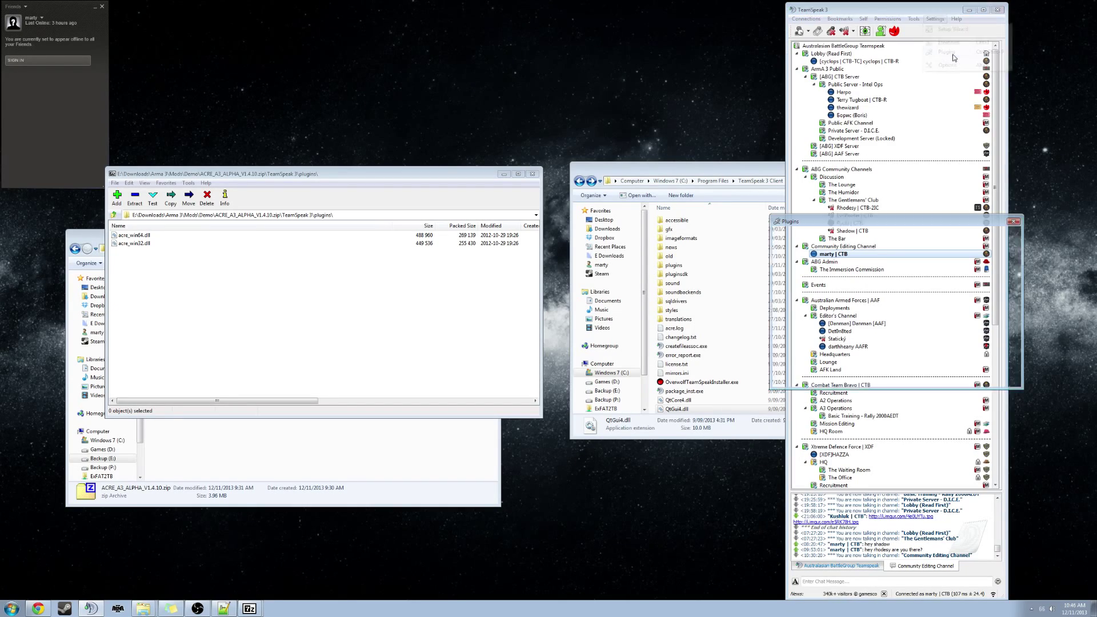
left_click_drag(880, 217, 618, 79)
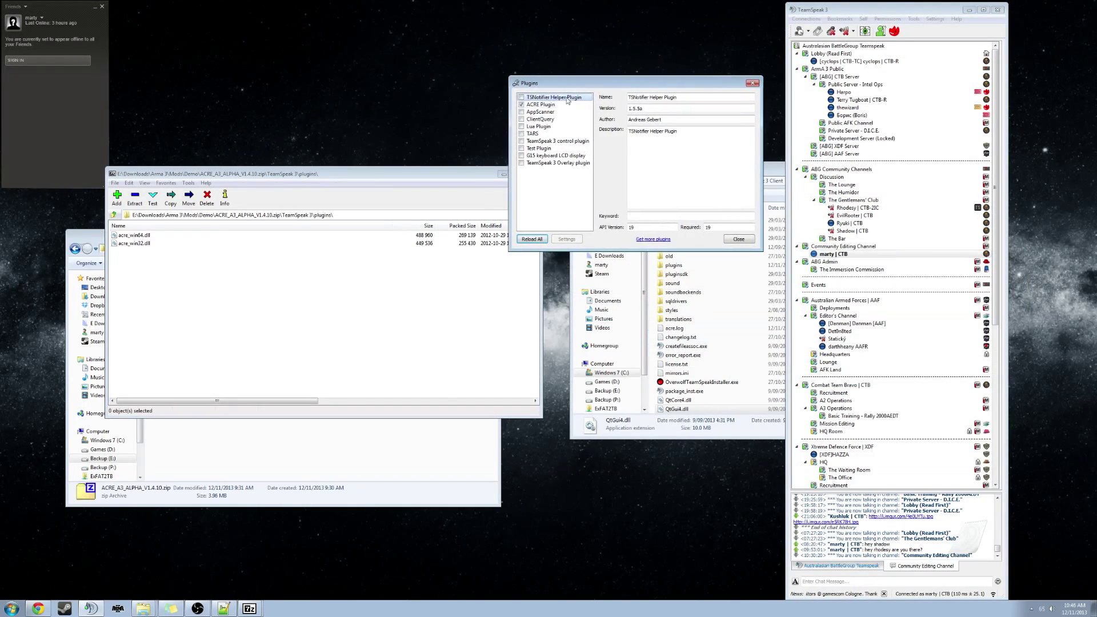
left_click(559, 106)
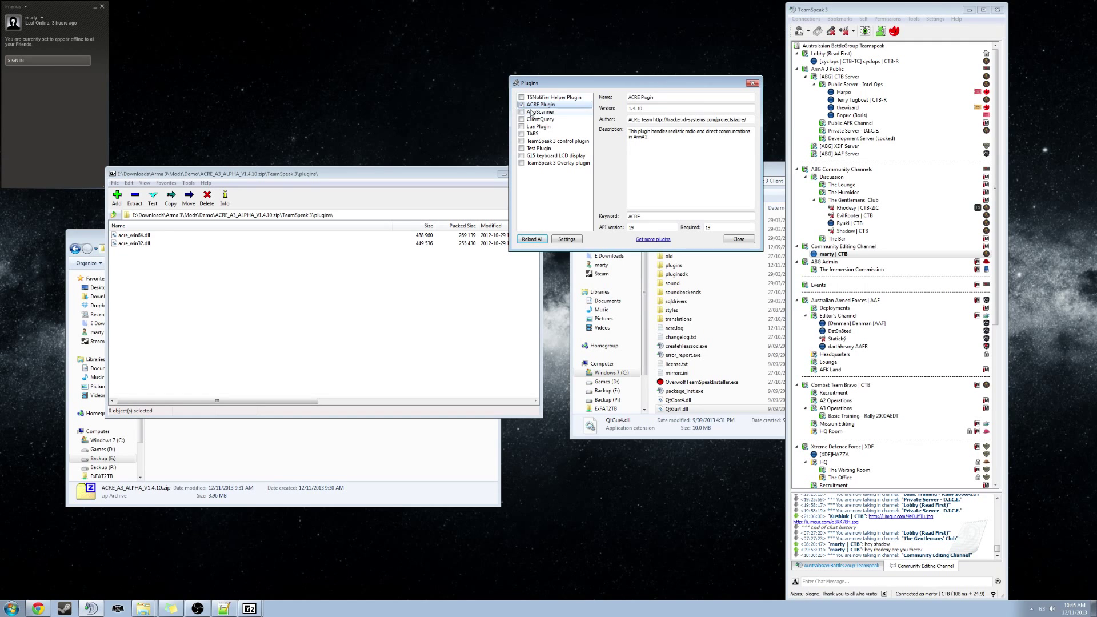
left_click(520, 105)
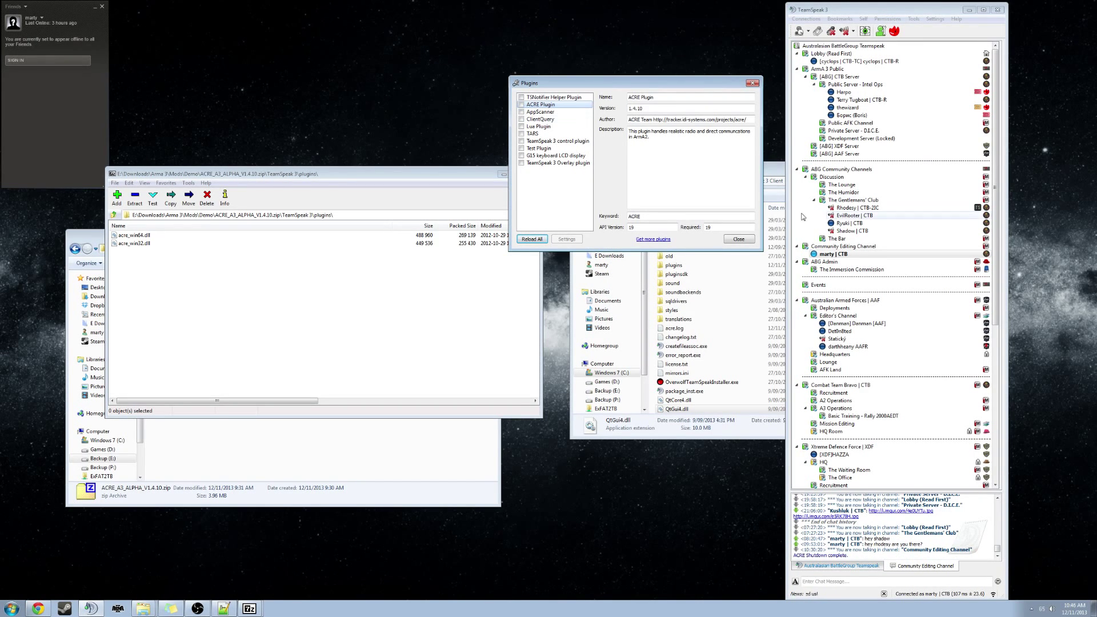
left_click(816, 255)
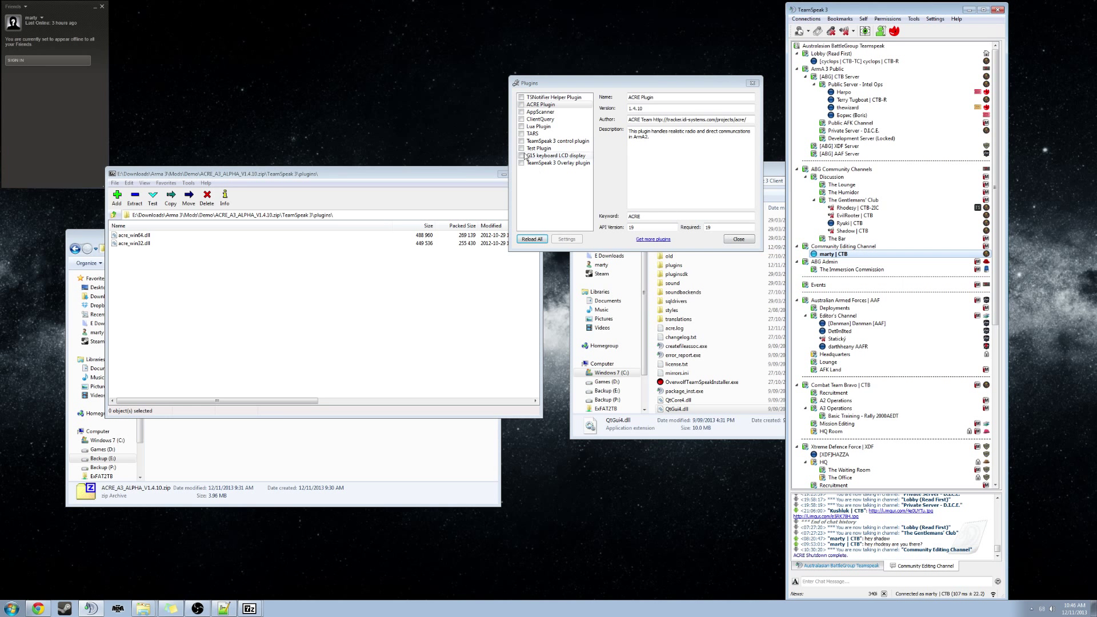
left_click(521, 107)
left_click(521, 106)
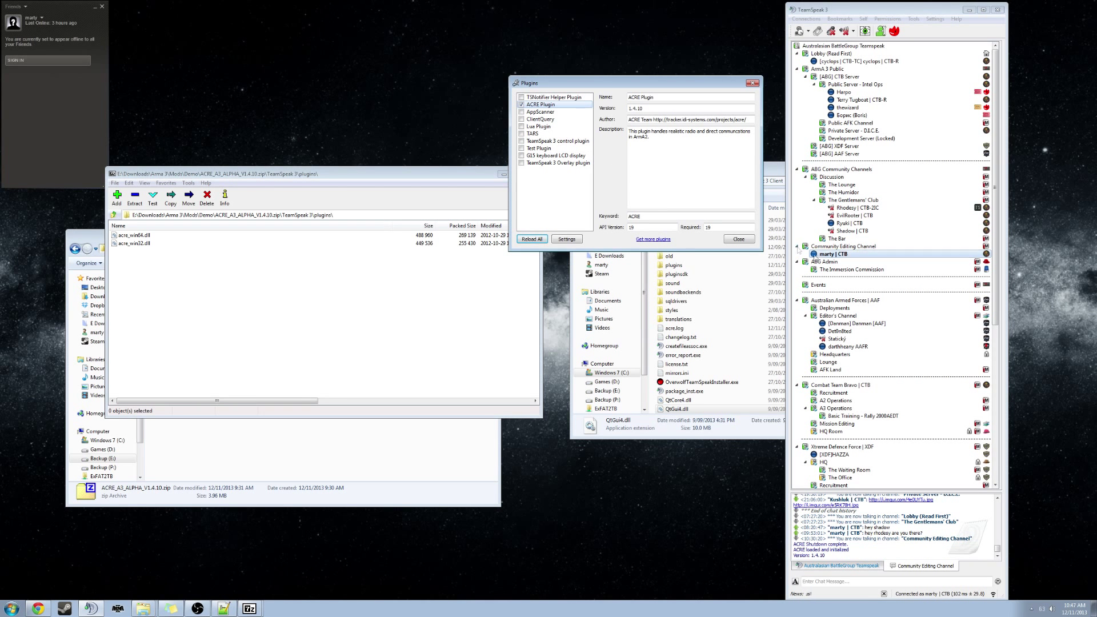
Step: Toggle the ACRE Plugin off and on twice more, leave it enabled, and close the list
left_click(522, 105)
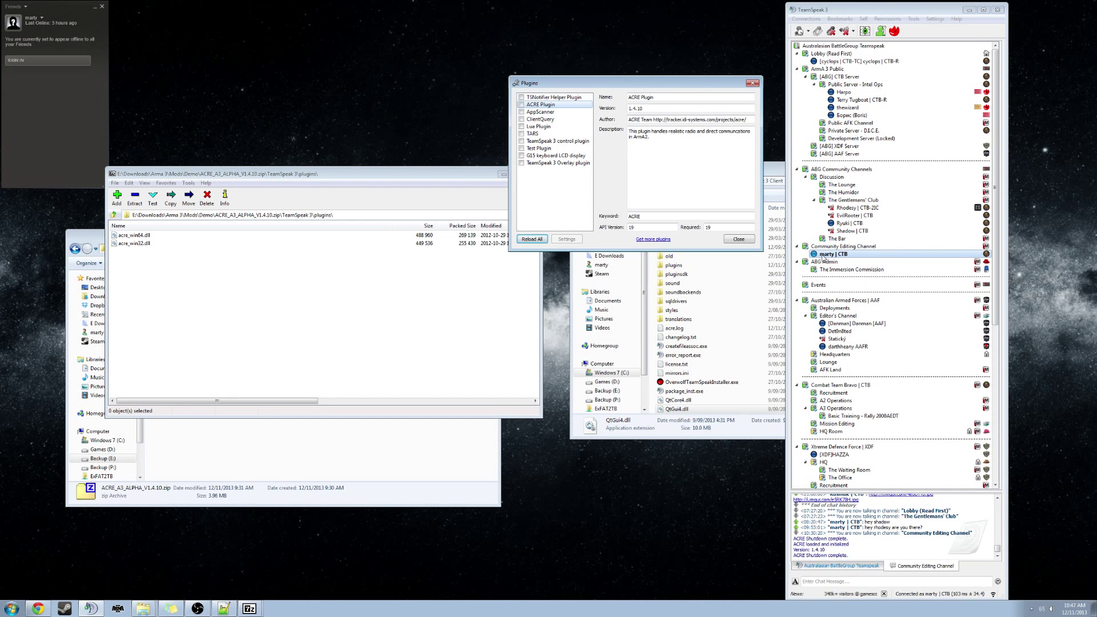
left_click(522, 105)
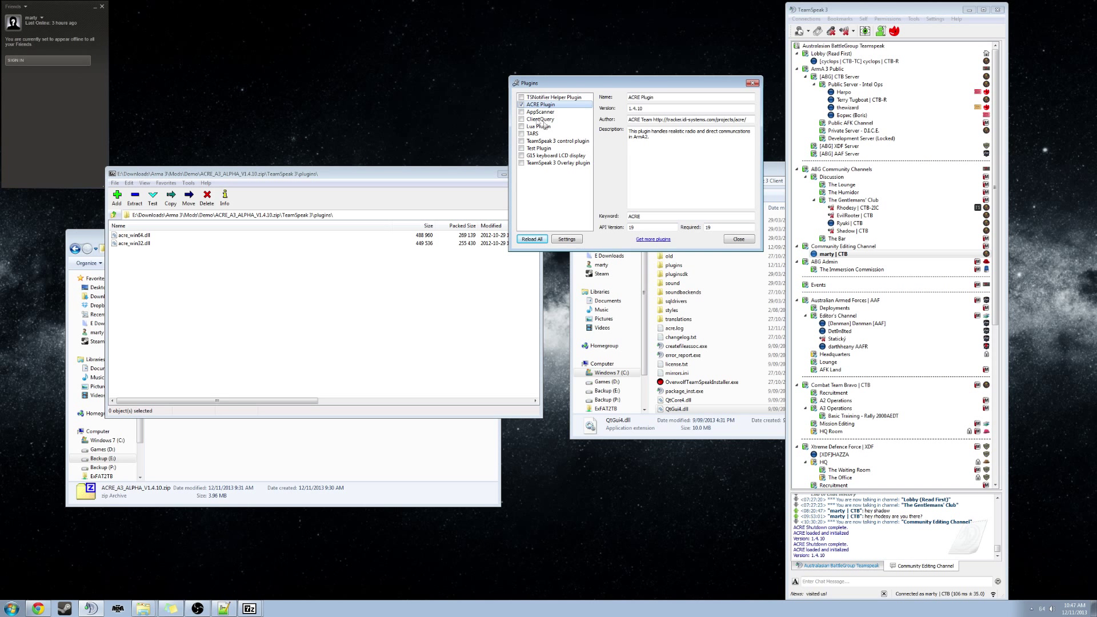
left_click(521, 105)
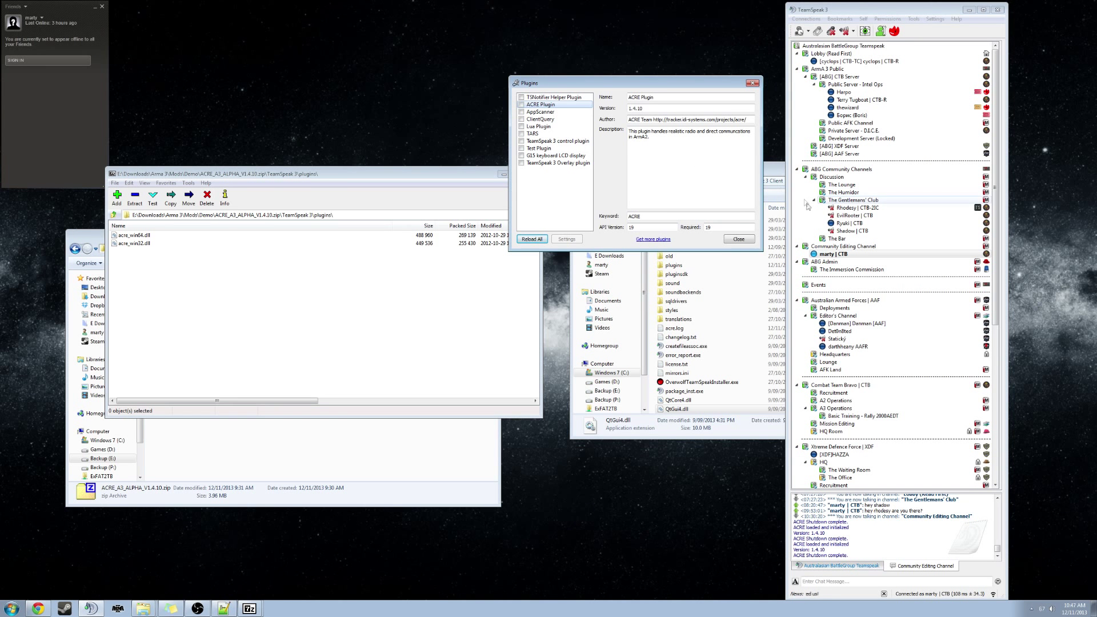
left_click(520, 105)
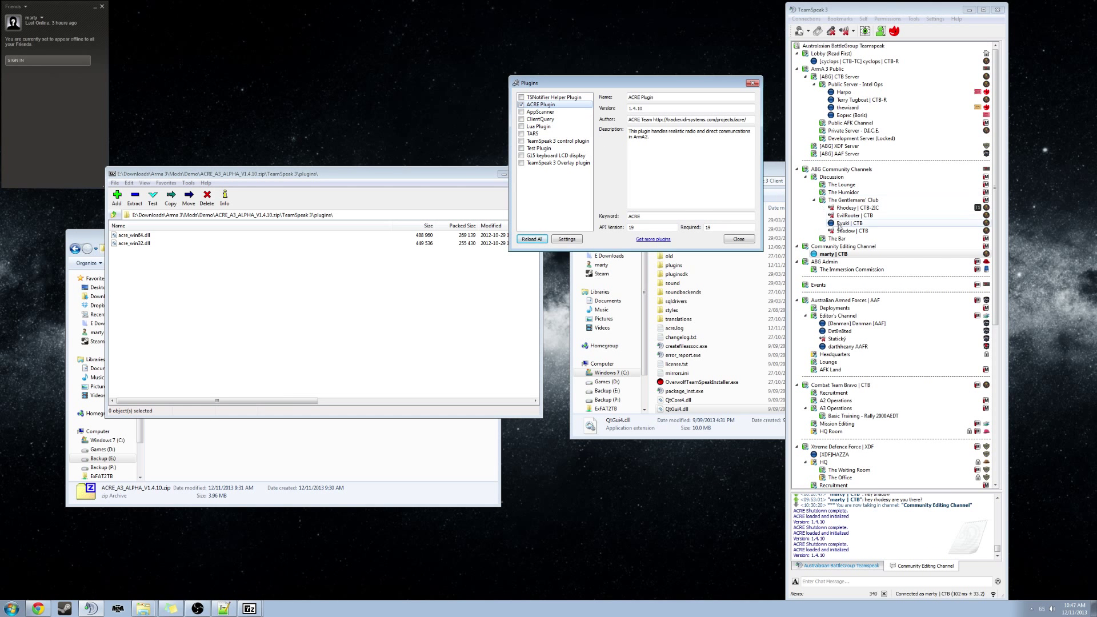
left_click(545, 112)
left_click(539, 104)
left_click(737, 239)
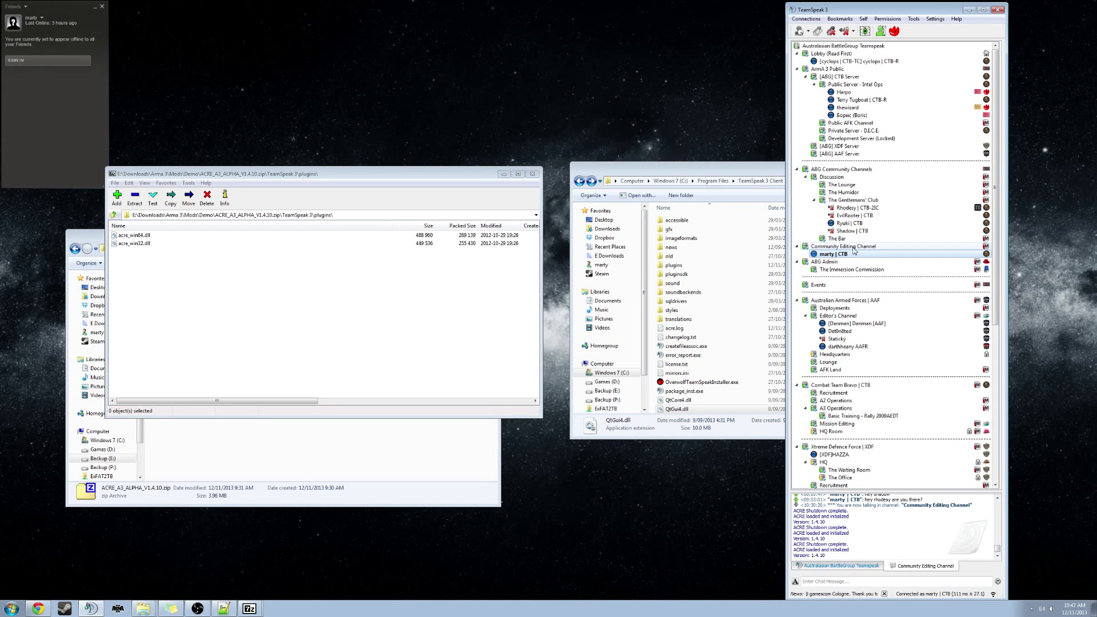
left_click(935, 19)
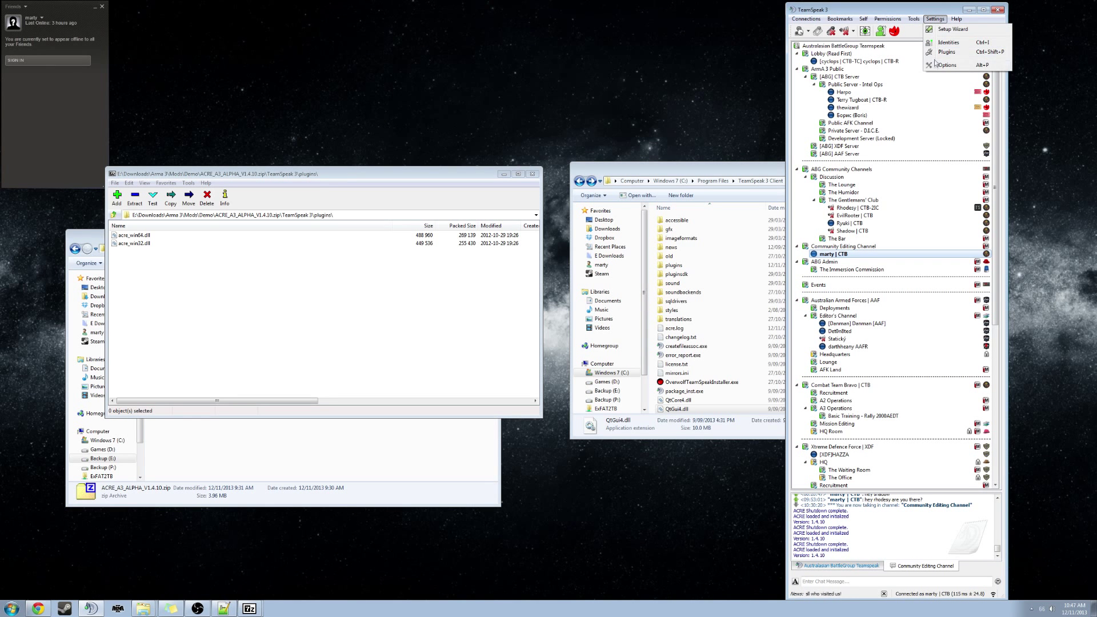
left_click(935, 19)
left_click(934, 19)
left_click(935, 22)
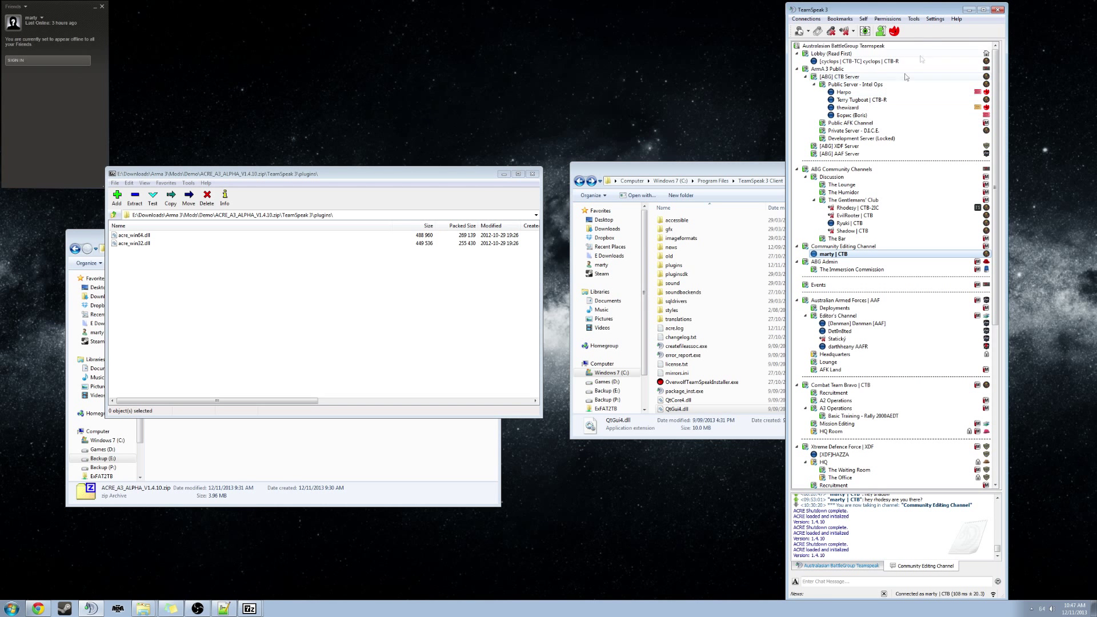
left_click(941, 20)
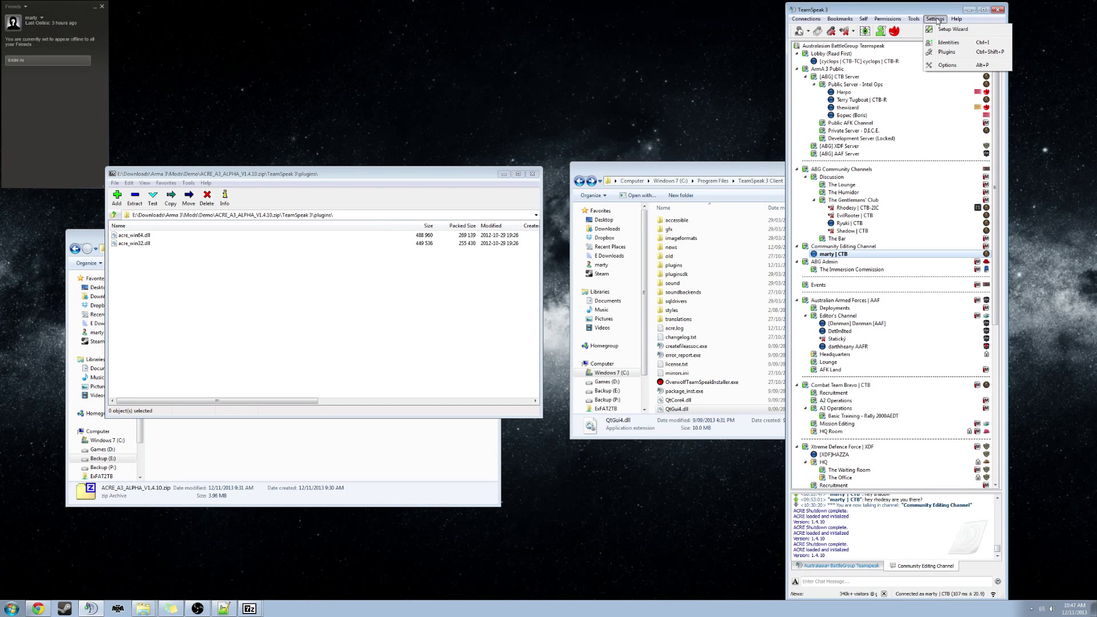
left_click(935, 20)
left_click(936, 19)
left_click(935, 18)
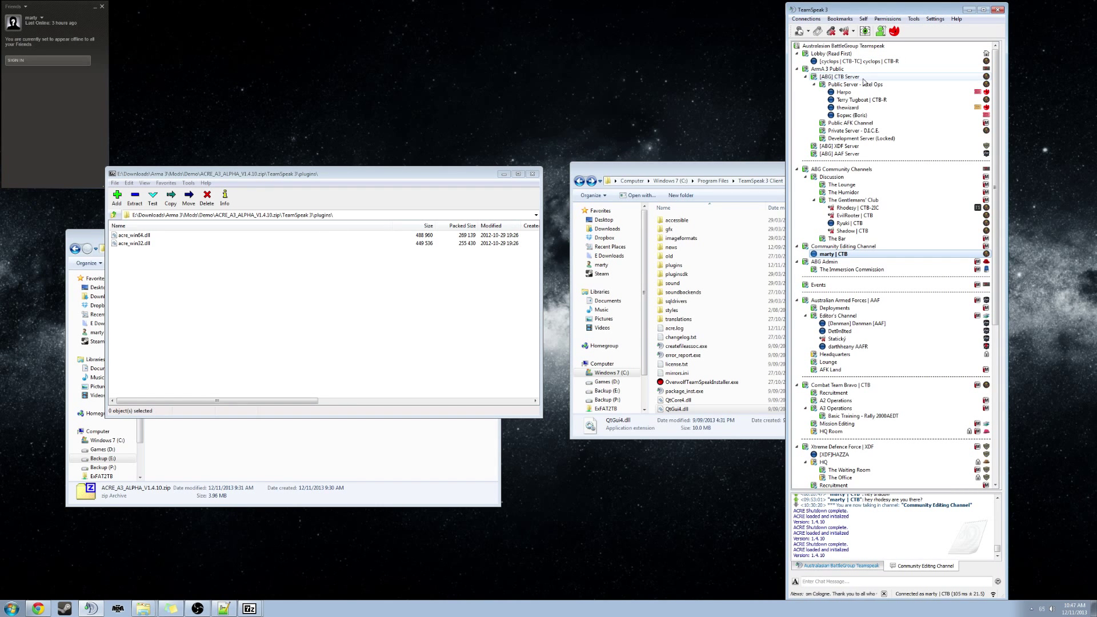
left_click(863, 92)
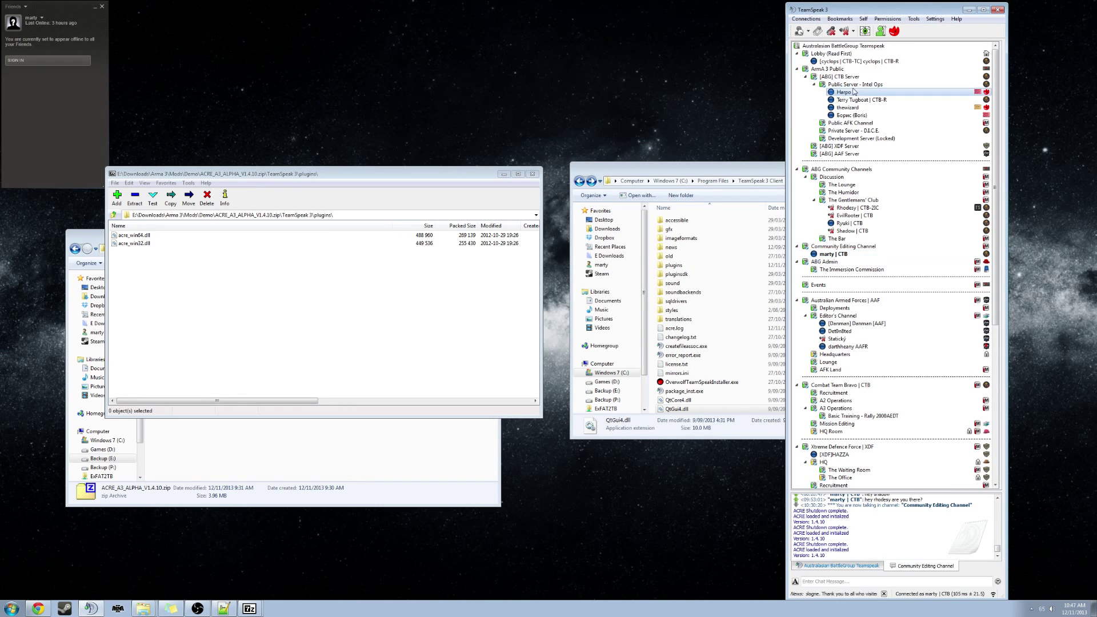
left_click(945, 19)
mouse_move(957, 19)
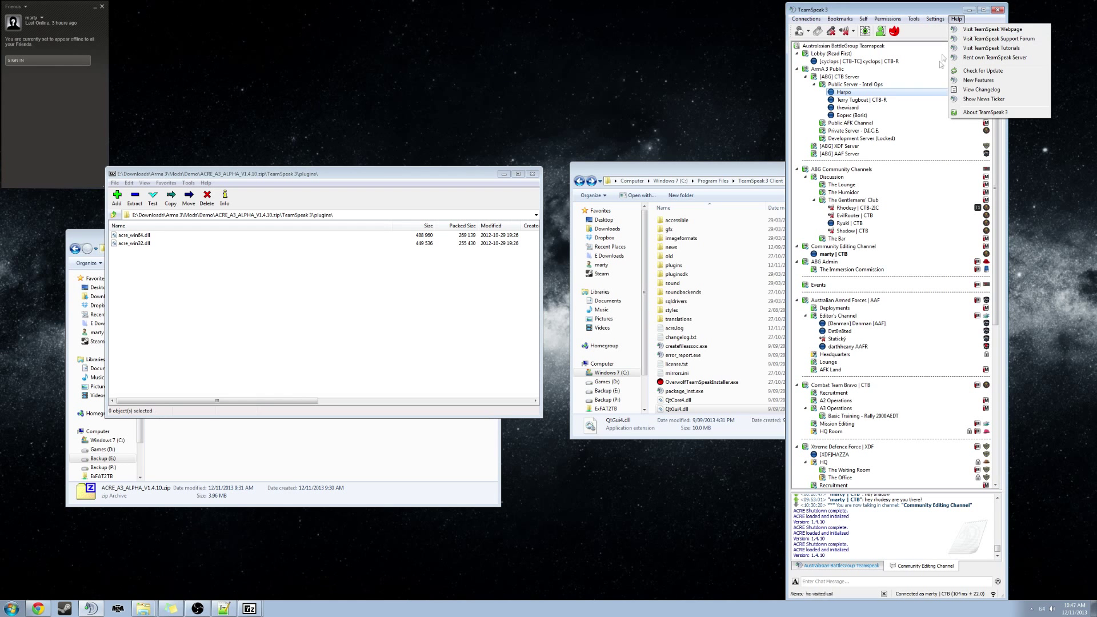
left_click(974, 112)
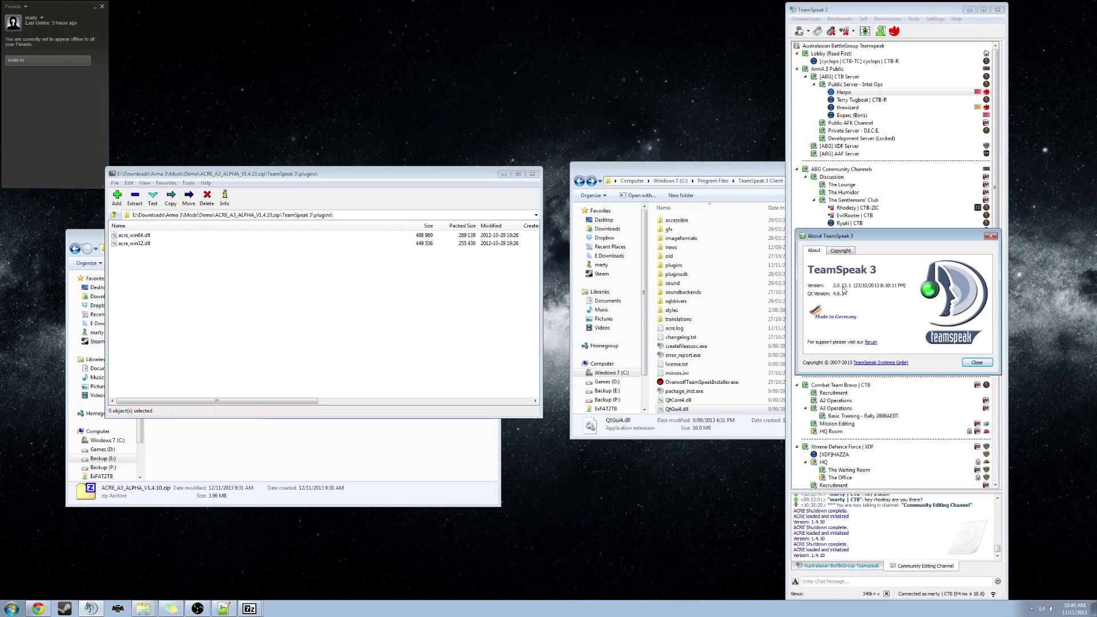
left_click(977, 363)
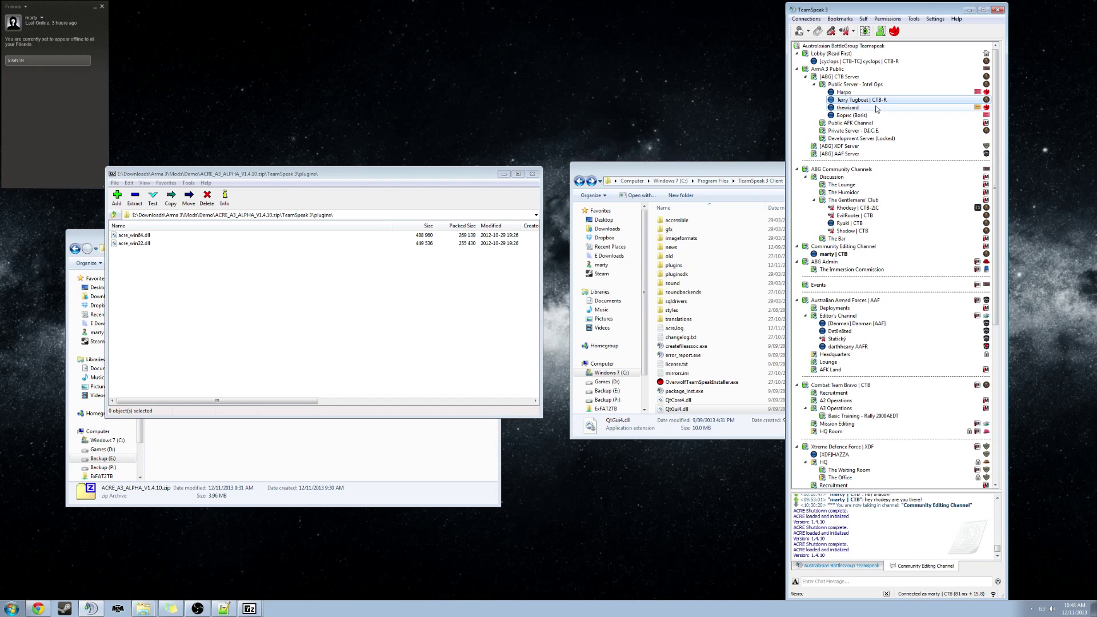
left_click(851, 100)
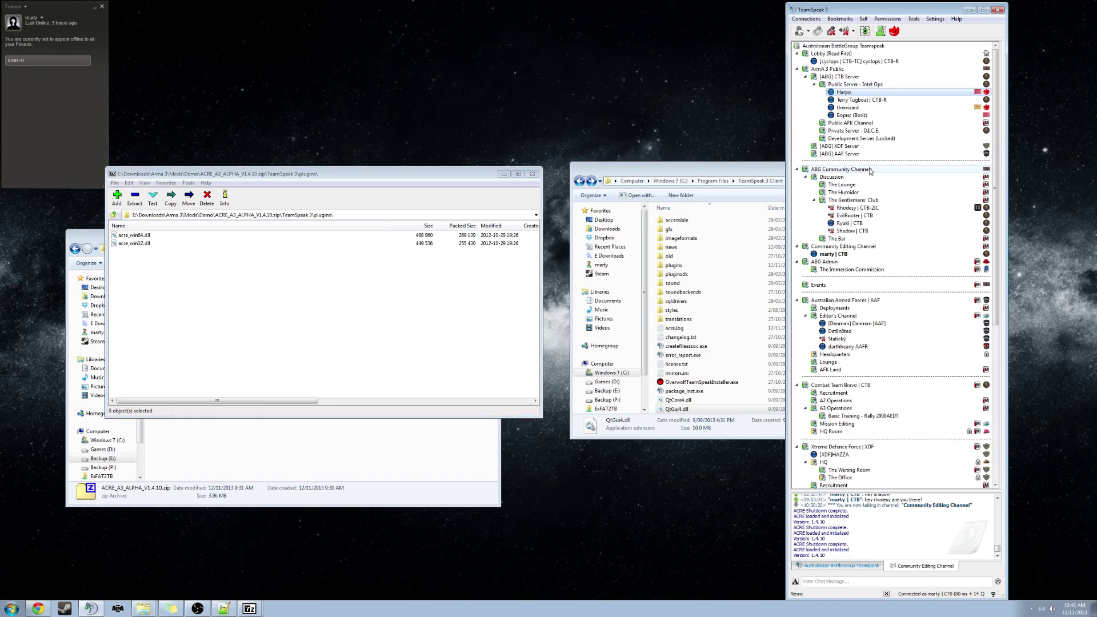
left_click(907, 192)
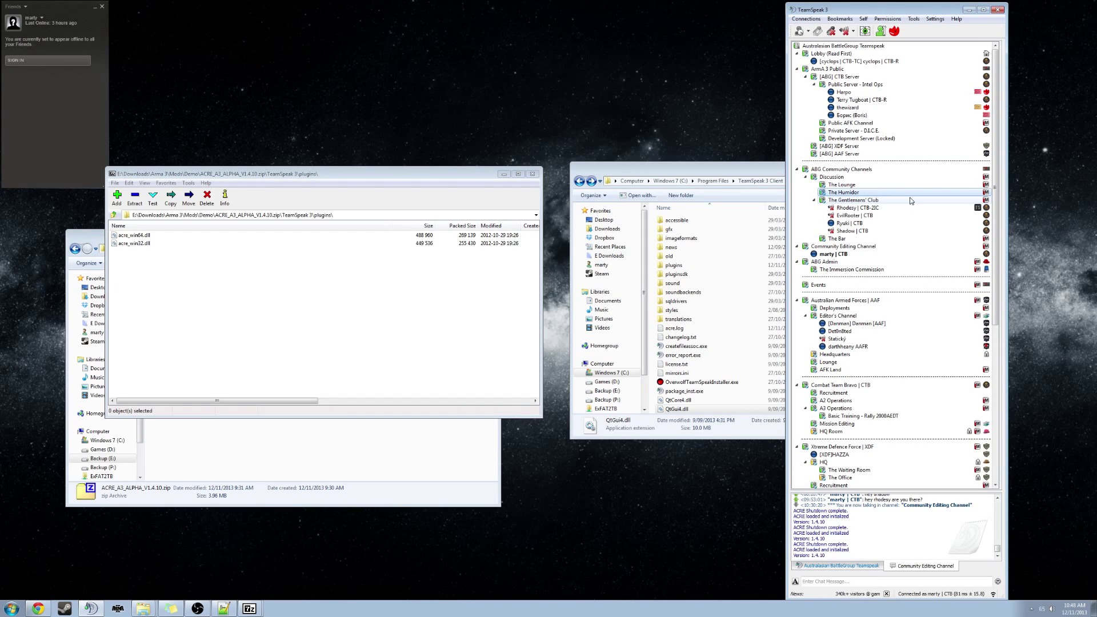